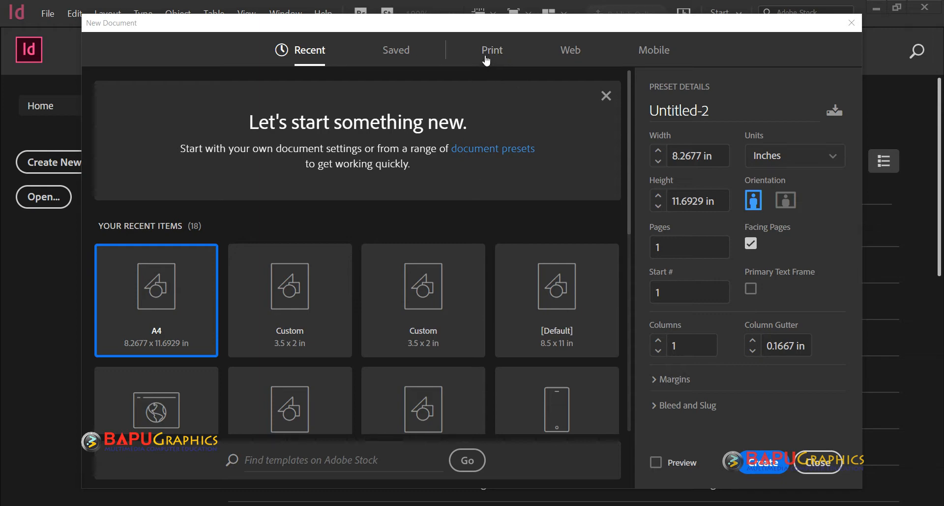
Create a new document from the A4 print preset
{"action": "mouse_move", "coordinate": [506, 28]}
{"action": "left_mouse_down"}
{"action": "mouse_move", "coordinate": [472, 28]}
{"action": "mouse_move", "coordinate": [492, 30]}
{"action": "left_mouse_up"}
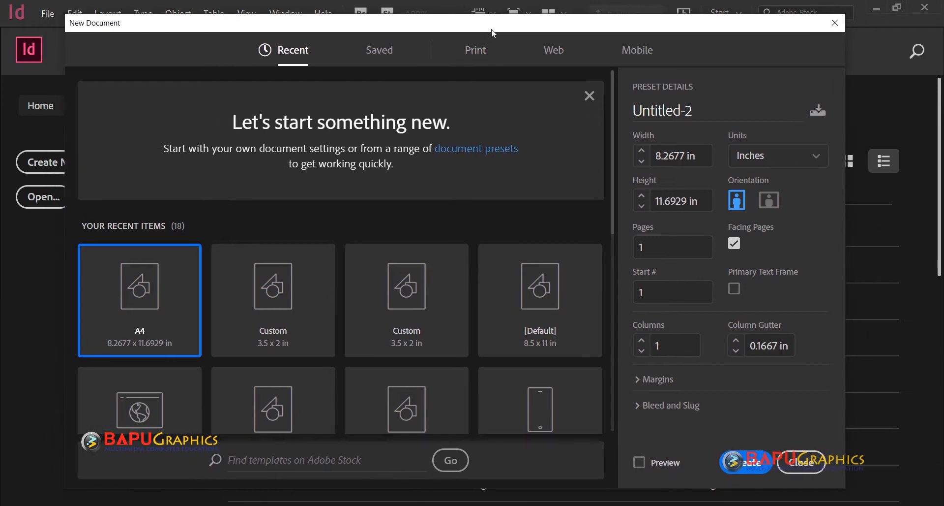
{"action": "left_click", "coordinate": [477, 54]}
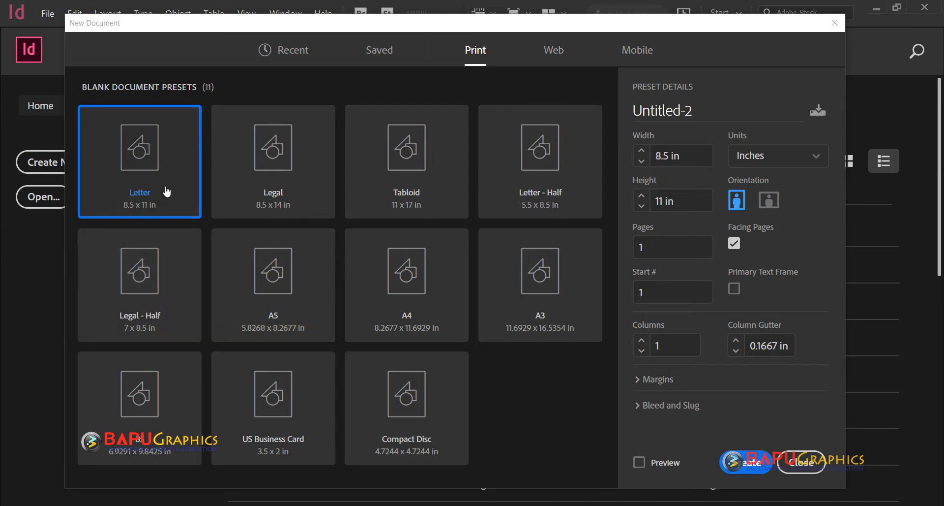
{"action": "left_click", "coordinate": [425, 285]}
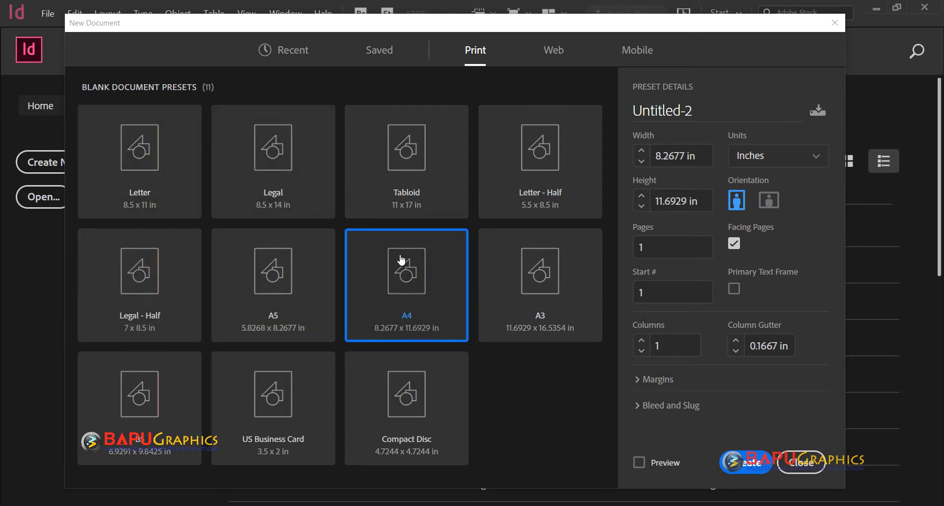
{"action": "left_click", "coordinate": [747, 463]}
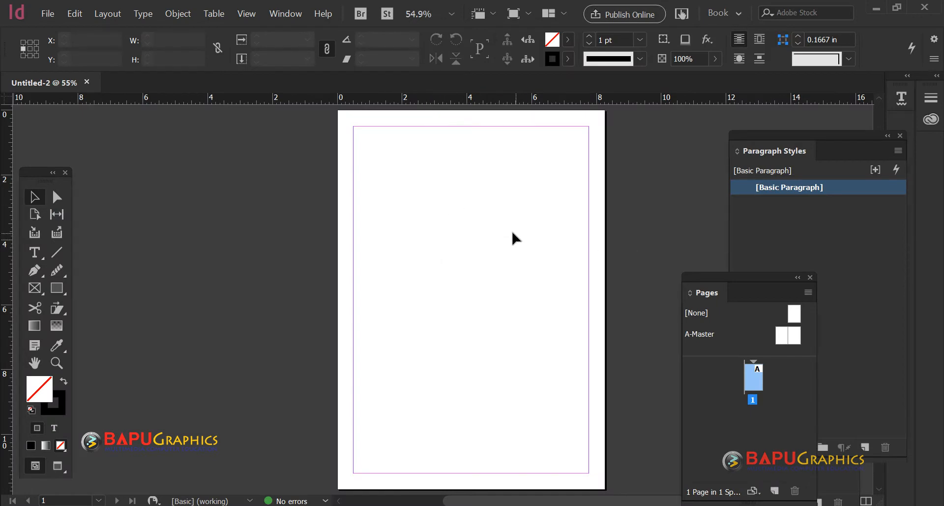
Draw a full-height rectangle about 3.65 in wide along the page's left edge and remove its stroke
{"action": "left_click", "coordinate": [57, 288]}
{"action": "left_click_drag", "start_coordinate": [337, 112], "coordinate": [456, 487]}
{"action": "key", "text": "v"}
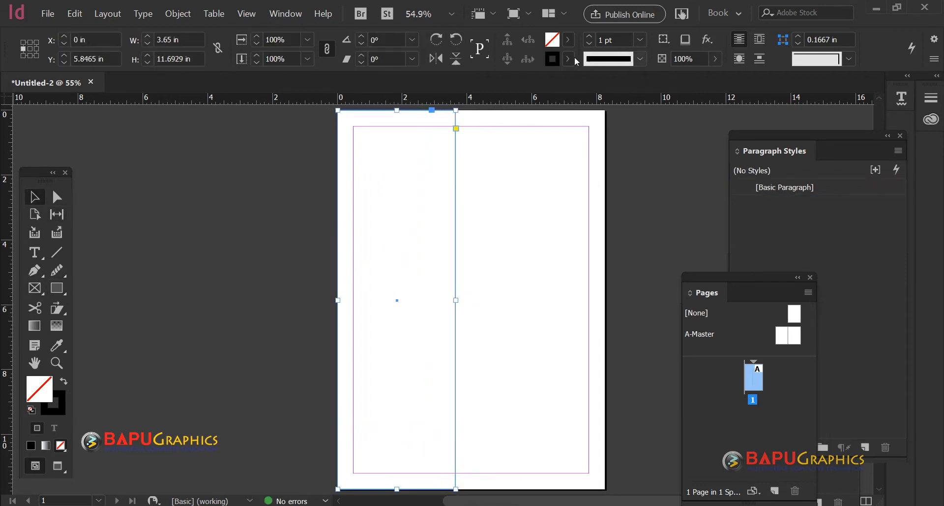
{"action": "left_click", "coordinate": [568, 58]}
{"action": "left_click", "coordinate": [438, 104]}
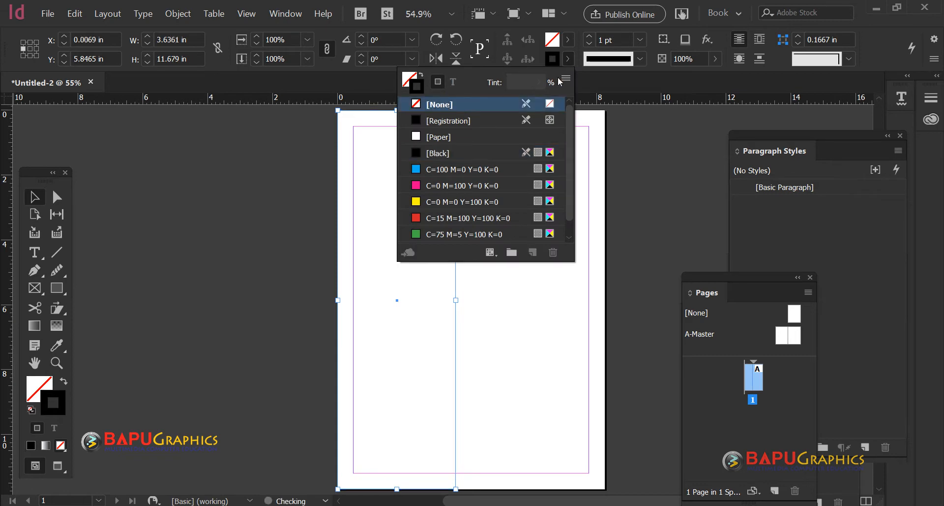
Fill the rectangle with [Black] at a 25% tint and deselect it
{"action": "left_click", "coordinate": [568, 39]}
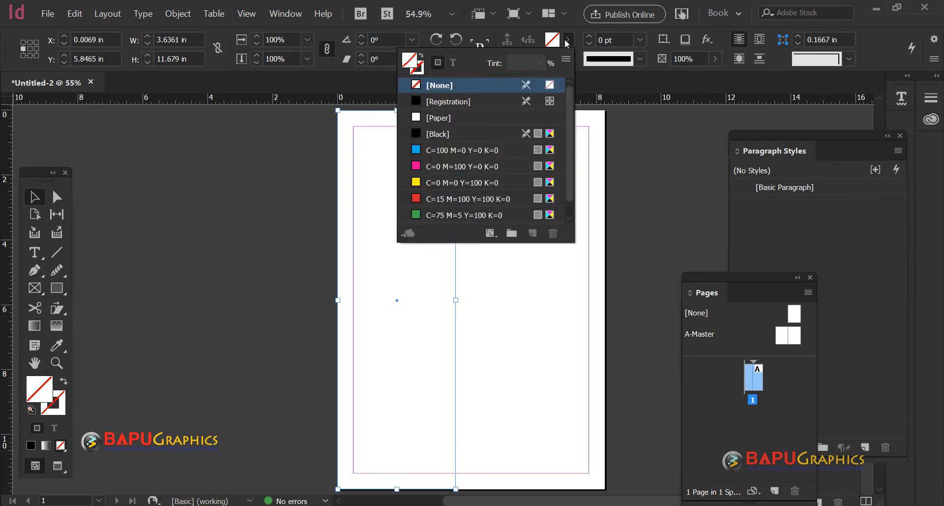
{"action": "left_click", "coordinate": [458, 134]}
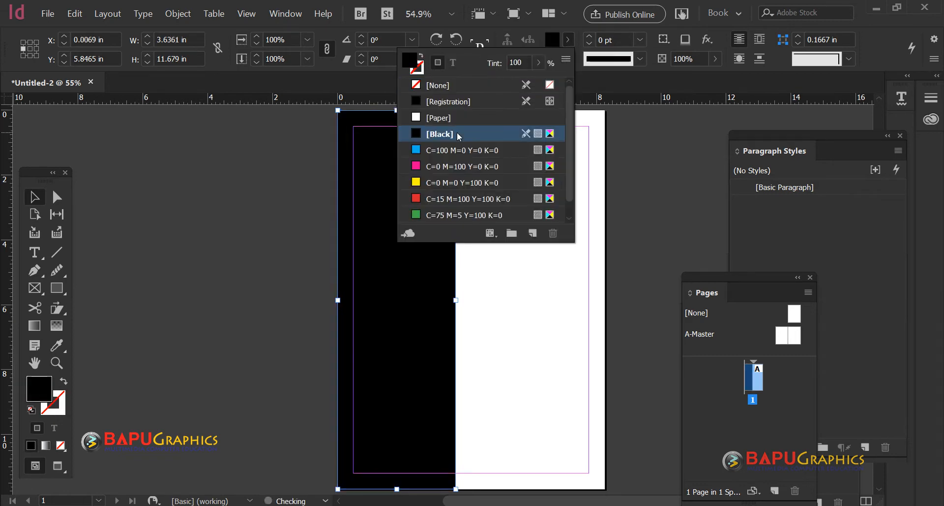
{"action": "left_click", "coordinate": [540, 63]}
{"action": "left_click_drag", "start_coordinate": [540, 82], "coordinate": [485, 86]}
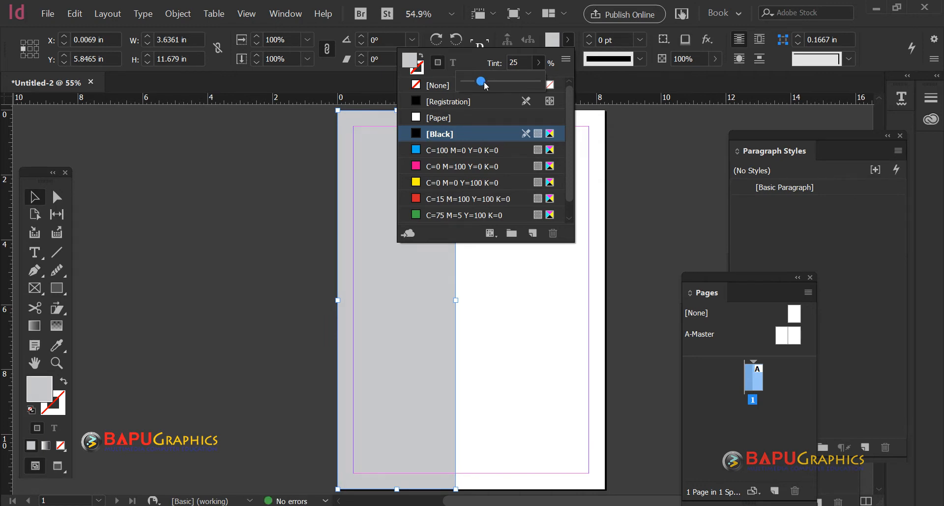
{"action": "left_click", "coordinate": [368, 190]}
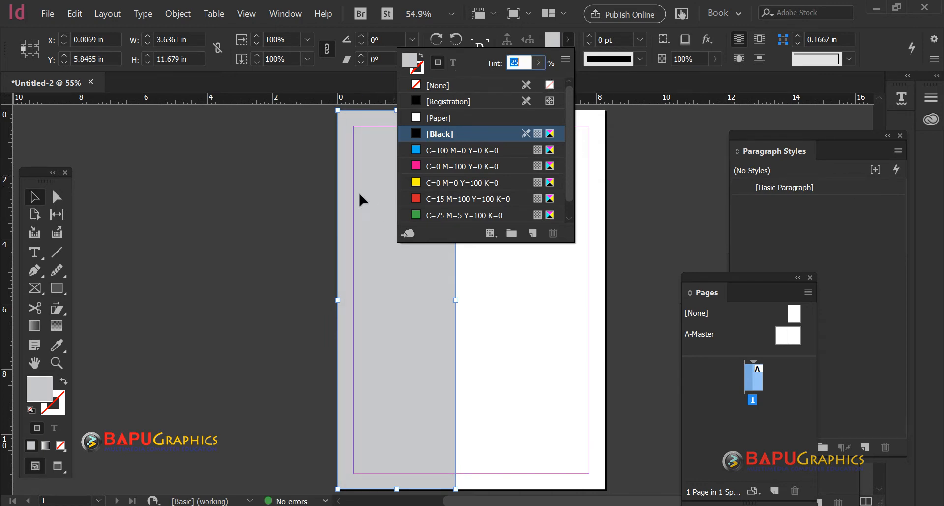
{"action": "left_click", "coordinate": [261, 183]}
Preview the page without guides and frame edges, and return to the normal view
{"action": "left_click", "coordinate": [436, 185]}
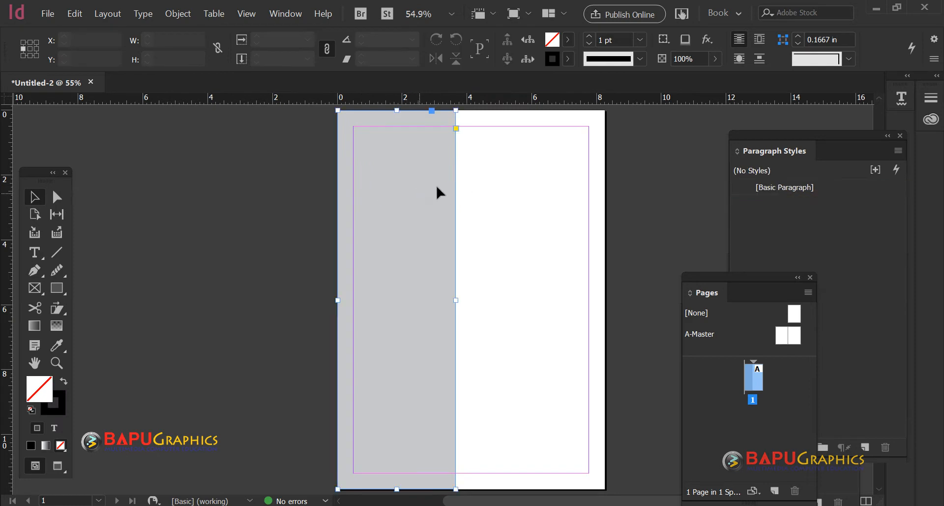
{"action": "left_click", "coordinate": [519, 207]}
{"action": "key", "text": "w"}
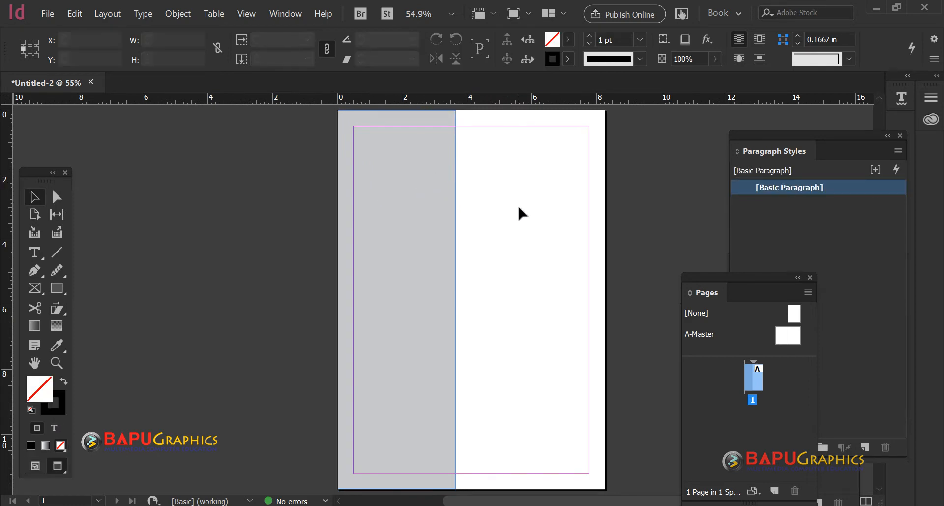
{"action": "key", "text": "w"}
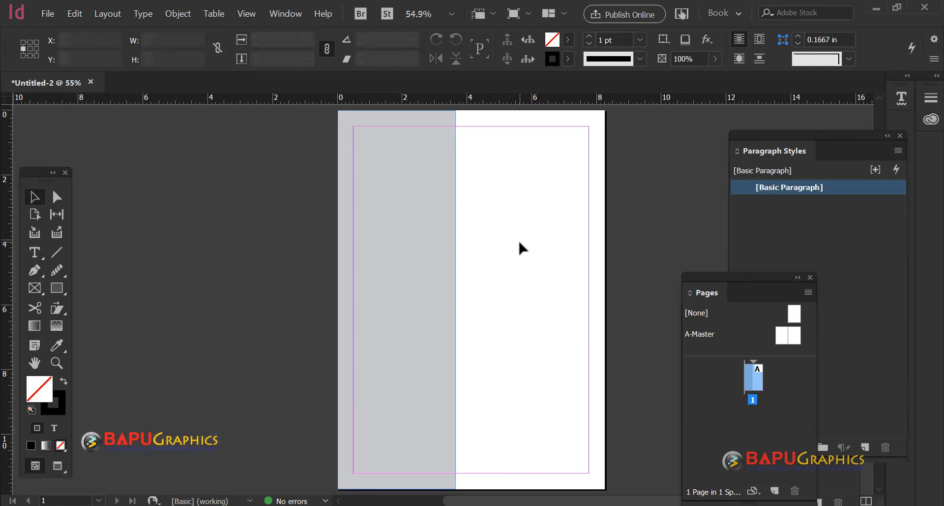
{"action": "left_click_drag", "start_coordinate": [481, 200], "coordinate": [423, 206]}
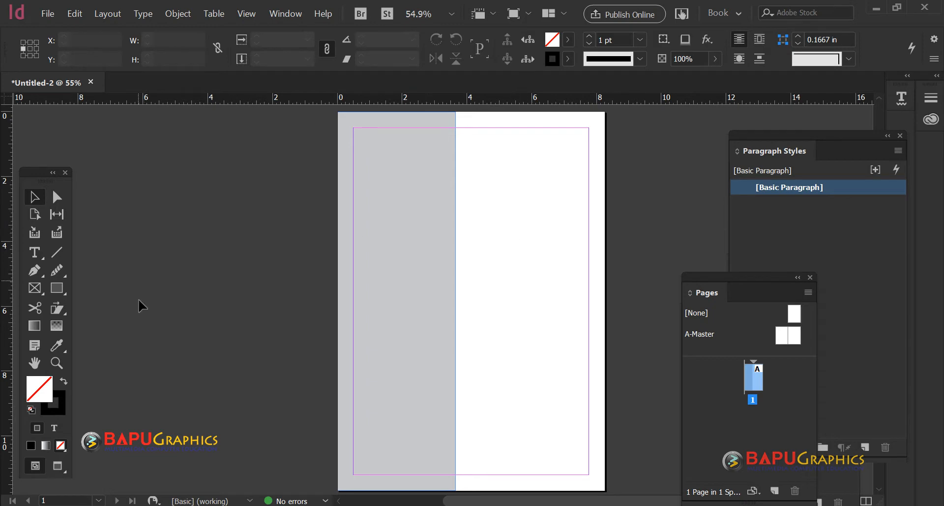
Draw a circle about 2.15 in across in the upper part of the grey panel
{"action": "left_click", "coordinate": [32, 254]}
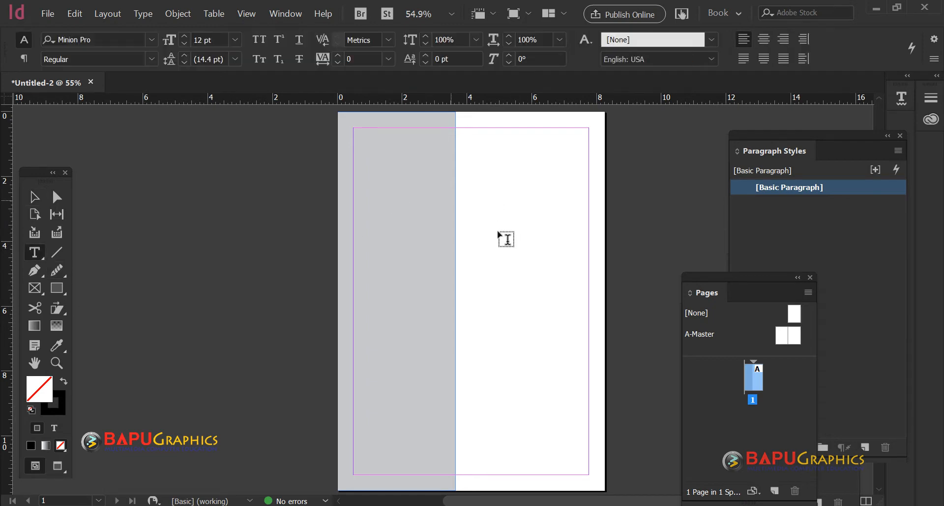
{"action": "left_click", "coordinate": [54, 291]}
{"action": "left_click", "coordinate": [145, 317]}
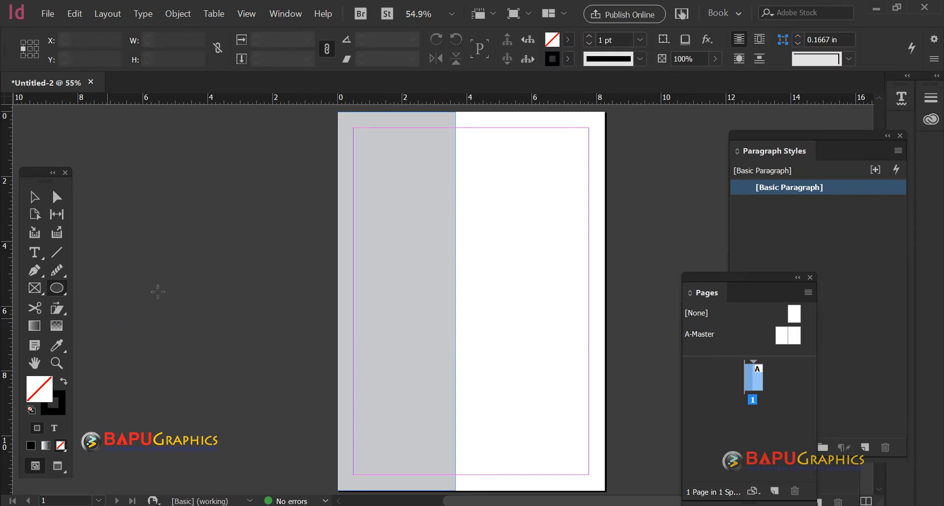
{"action": "mouse_move", "coordinate": [360, 139]}
{"action": "left_mouse_down"}
{"action": "mouse_move", "coordinate": [442, 207]}
{"action": "mouse_move", "coordinate": [430, 209]}
{"action": "left_mouse_up"}
Give the circle a 10 pt stroke in C=100 M=0 Y=0 K=0
{"action": "left_click", "coordinate": [569, 59]}
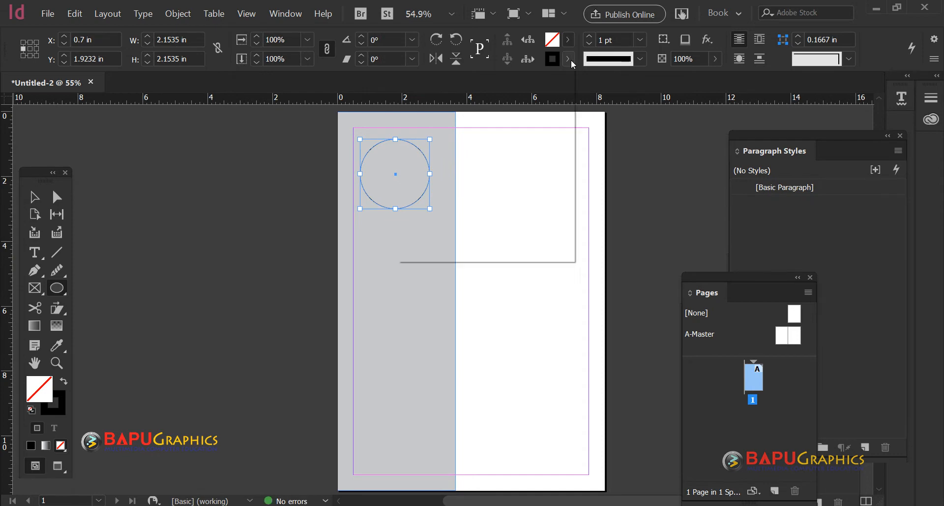
{"action": "left_click", "coordinate": [471, 169]}
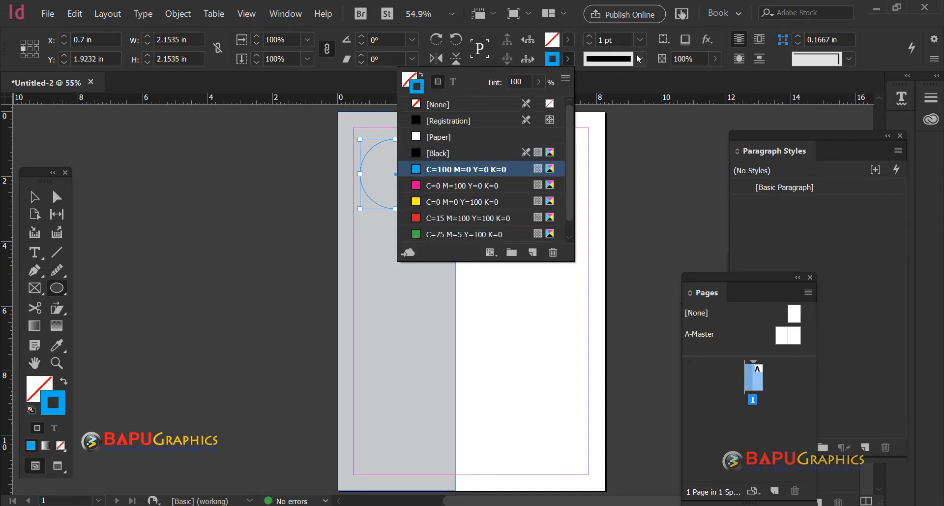
{"action": "left_click", "coordinate": [645, 36]}
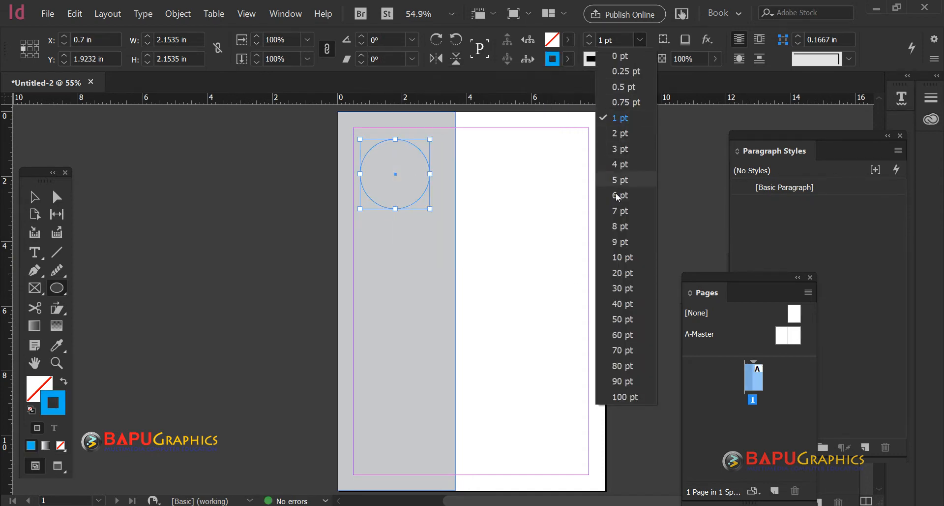
{"action": "left_click", "coordinate": [623, 257]}
Align the horizontal centers of the circle and the grey panel
{"action": "left_click", "coordinate": [35, 197]}
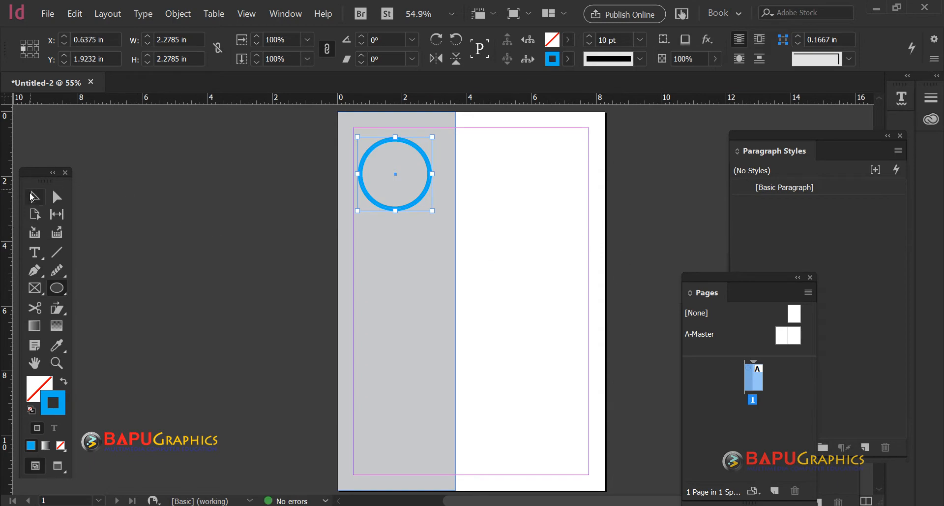
{"action": "left_click", "coordinate": [401, 300]}
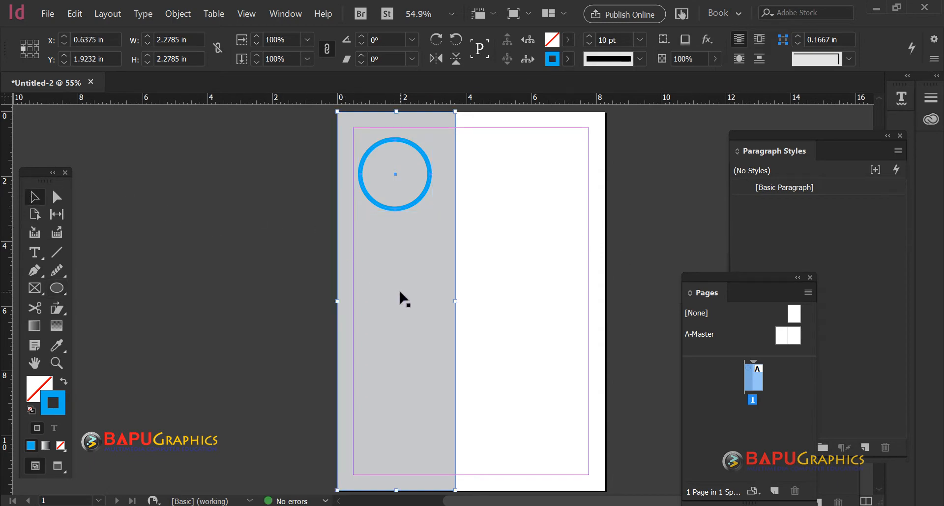
{"action": "left_click", "coordinate": [286, 13]}
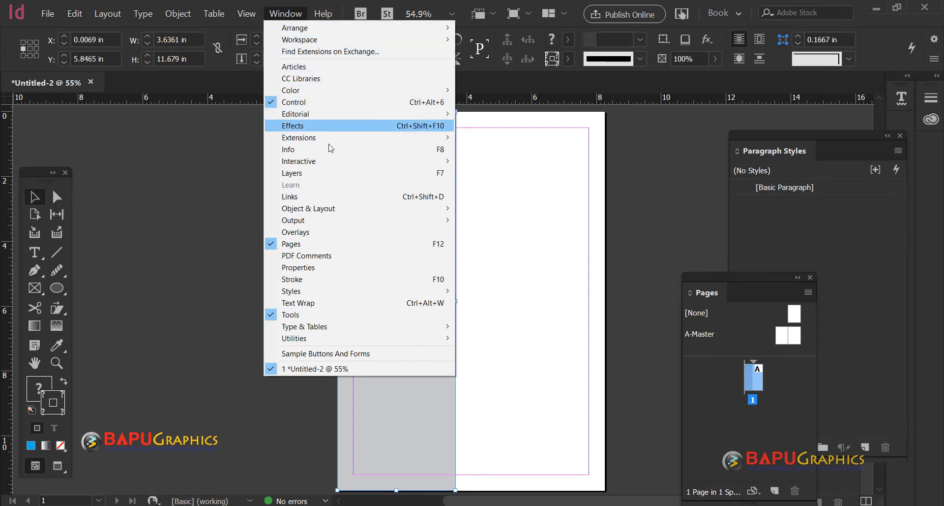
{"action": "mouse_move", "coordinate": [331, 213]}
{"action": "left_click", "coordinate": [487, 207]}
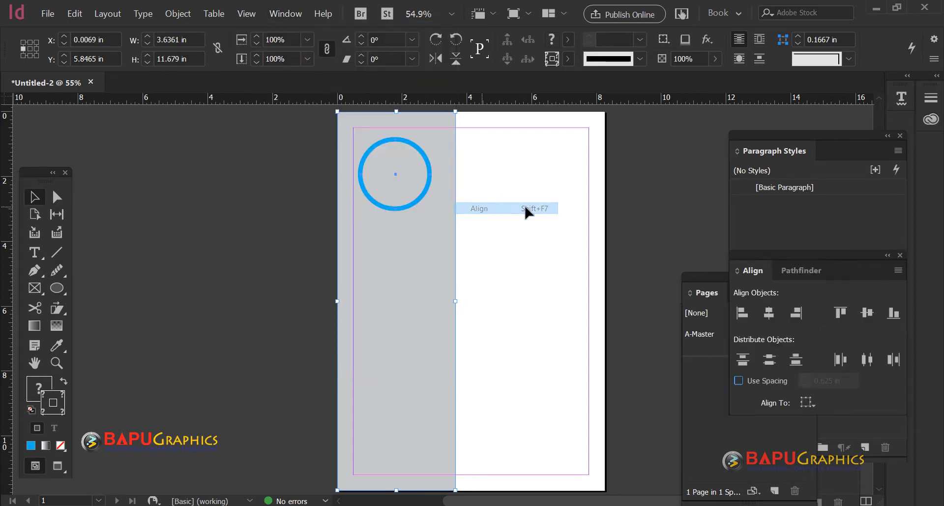
{"action": "left_click", "coordinate": [769, 312]}
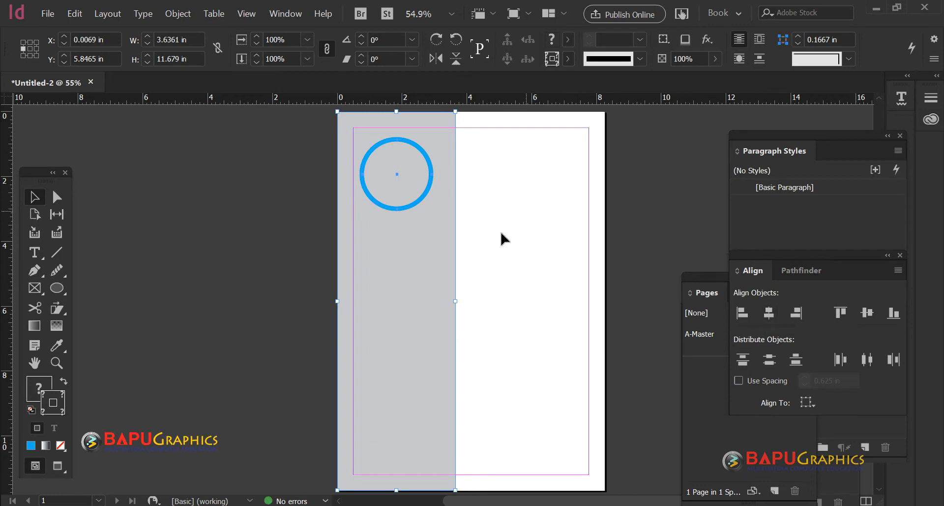
{"action": "left_click", "coordinate": [531, 216]}
Place the image alien1a.jpg inside the circle
{"action": "left_click", "coordinate": [424, 155]}
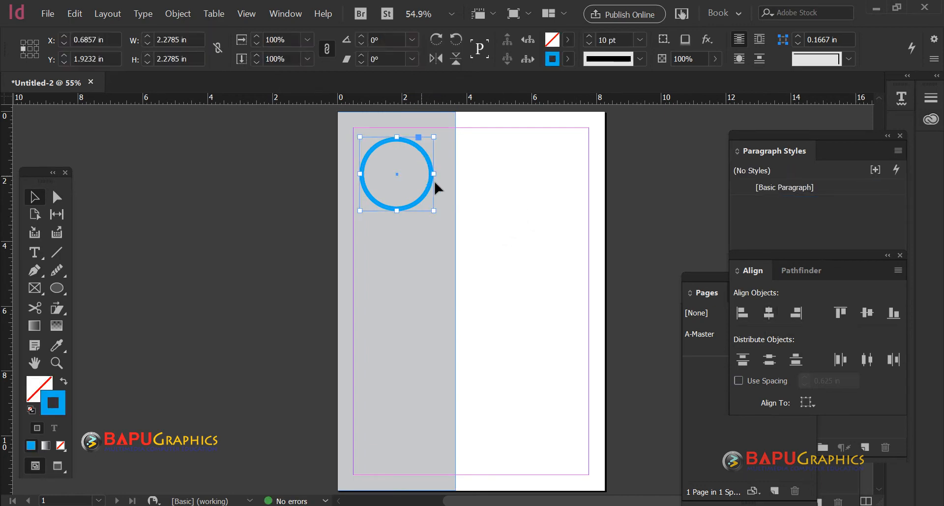
{"action": "key", "text": "ctrl+d"}
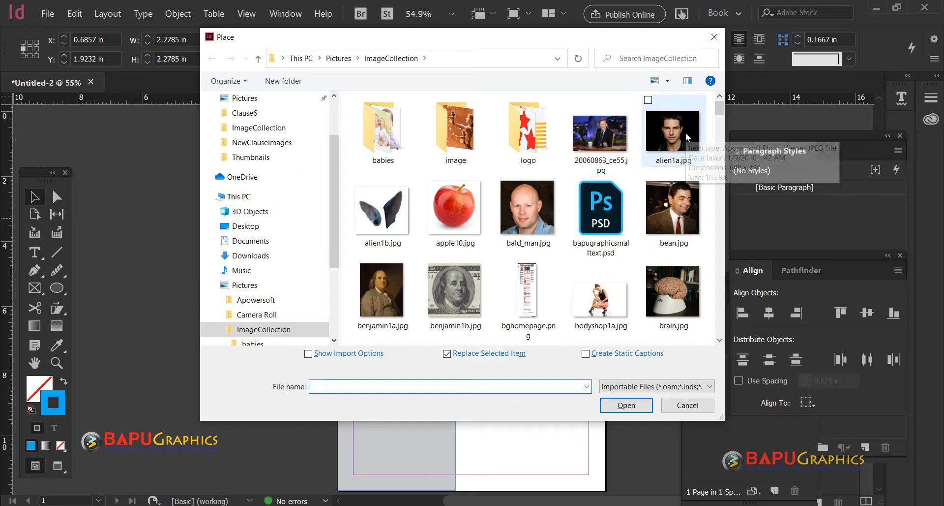
{"action": "left_click", "coordinate": [685, 132]}
{"action": "double_click", "coordinate": [671, 139]}
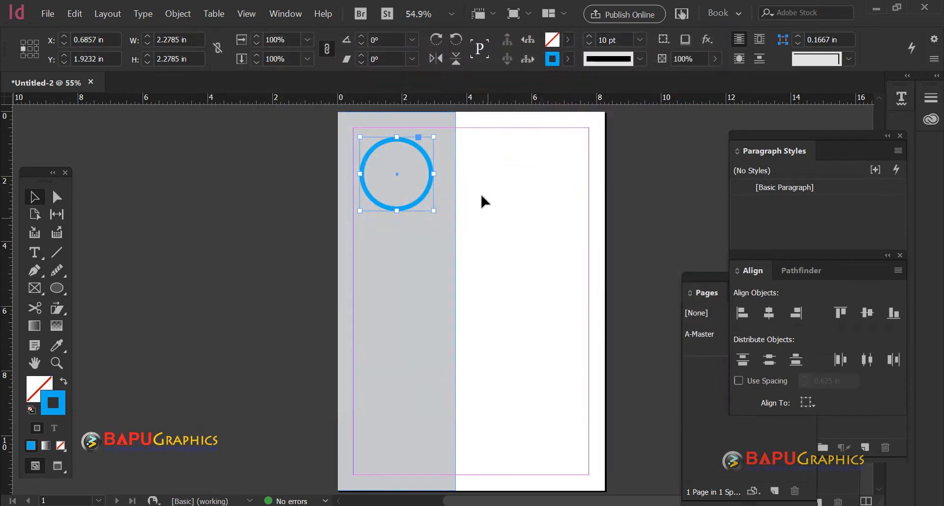
{"action": "left_click", "coordinate": [509, 188]}
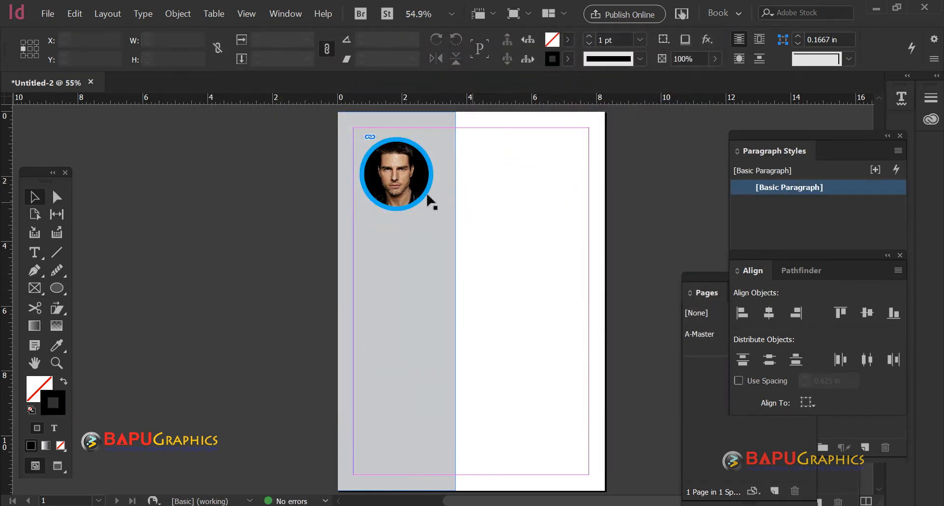
Nudge the circular photo frame slightly to the right within the grey panel
{"action": "left_click", "coordinate": [403, 163]}
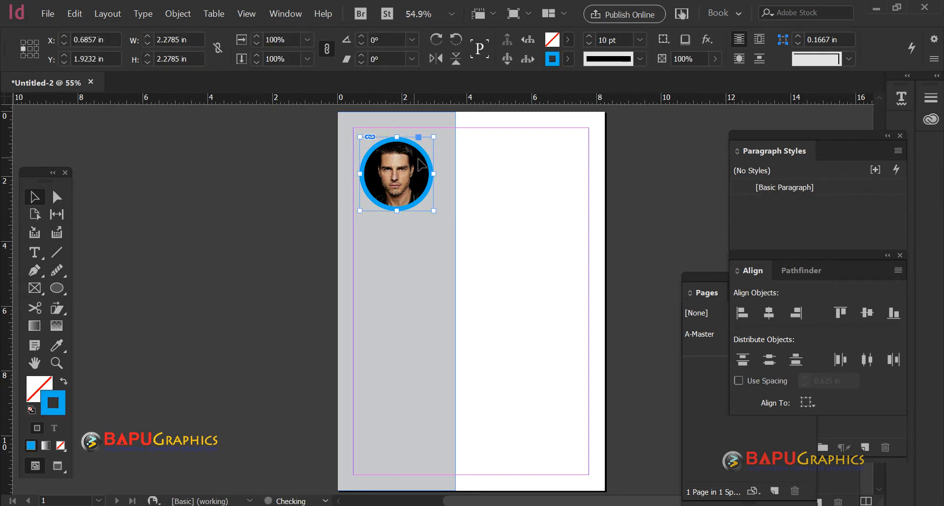
{"action": "left_click", "coordinate": [512, 184]}
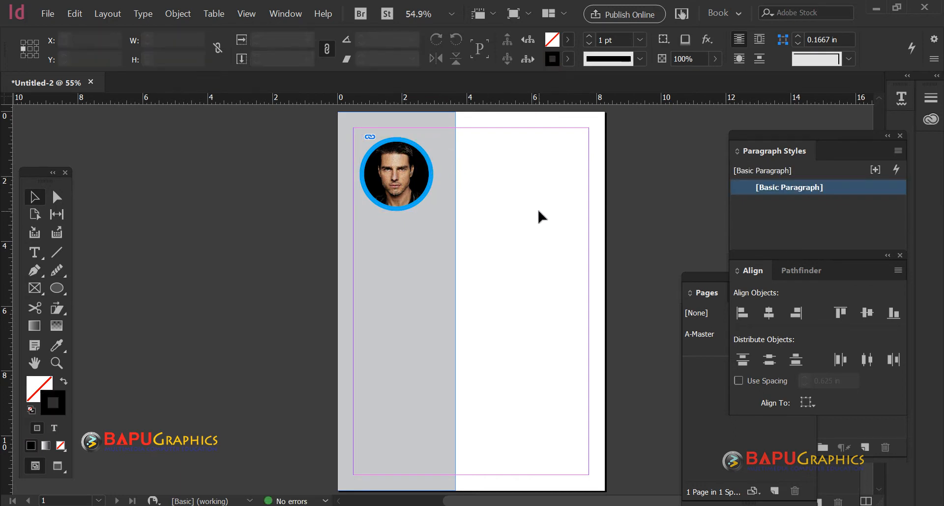
{"action": "left_click", "coordinate": [410, 162]}
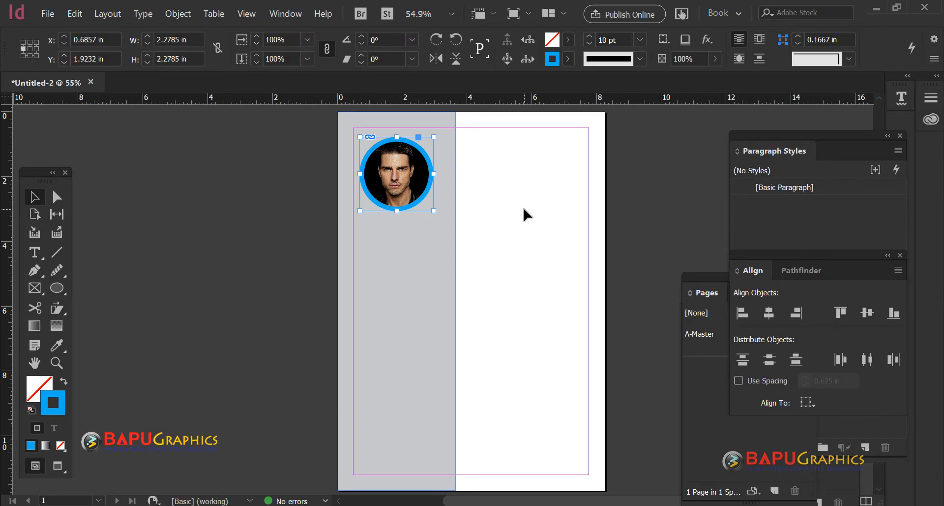
{"action": "key", "text": "shift+Right"}
{"action": "left_click", "coordinate": [542, 212]}
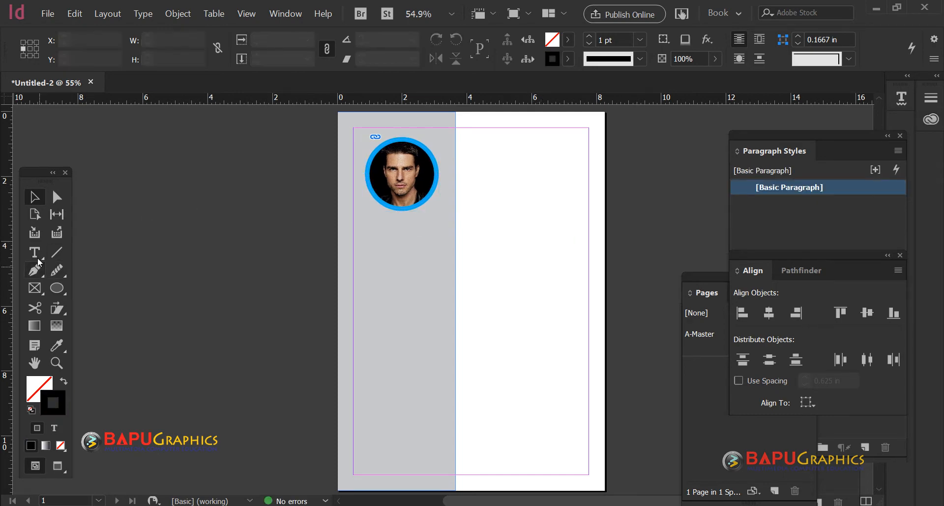
{"action": "key", "text": "t"}
{"action": "left_click_drag", "start_coordinate": [467, 128], "coordinate": [589, 474]}
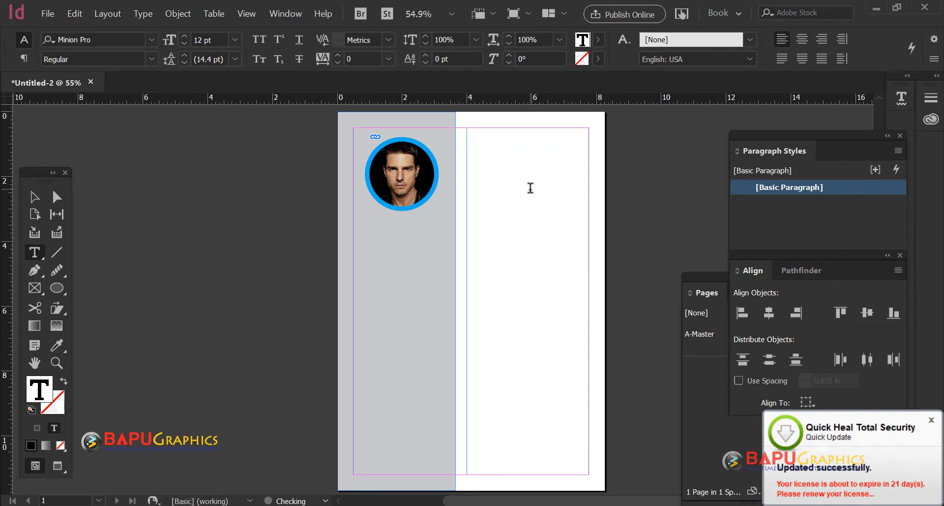
{"action": "left_click", "coordinate": [932, 420]}
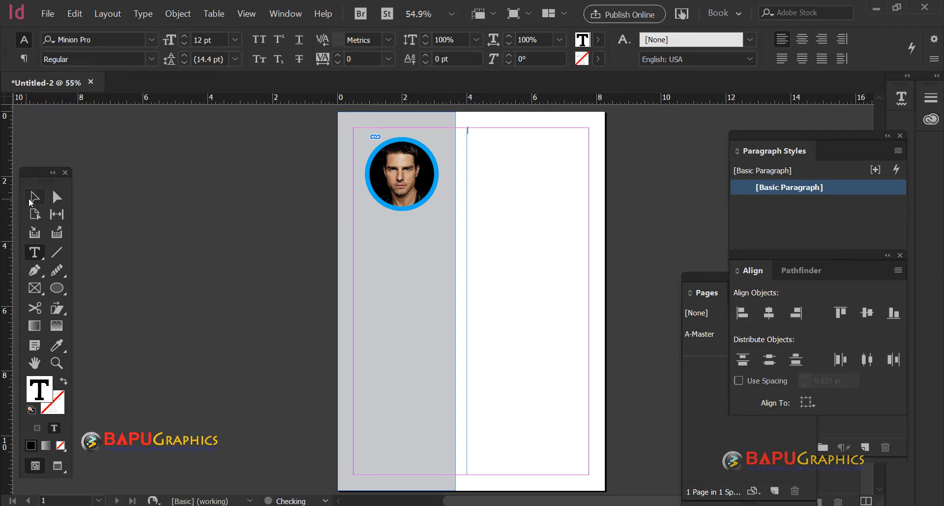
{"action": "left_click", "coordinate": [31, 199]}
{"action": "key", "text": "Delete"}
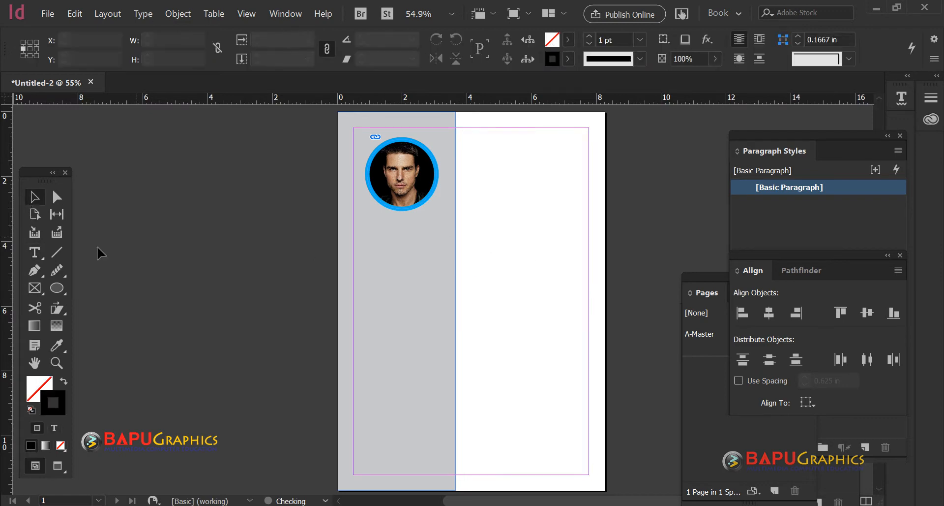
Draw a text frame about 3.94 x 10.69 in beside the grey panel and enter the lines "Your Name" and "Graphic Designer"
{"action": "left_click", "coordinate": [35, 252]}
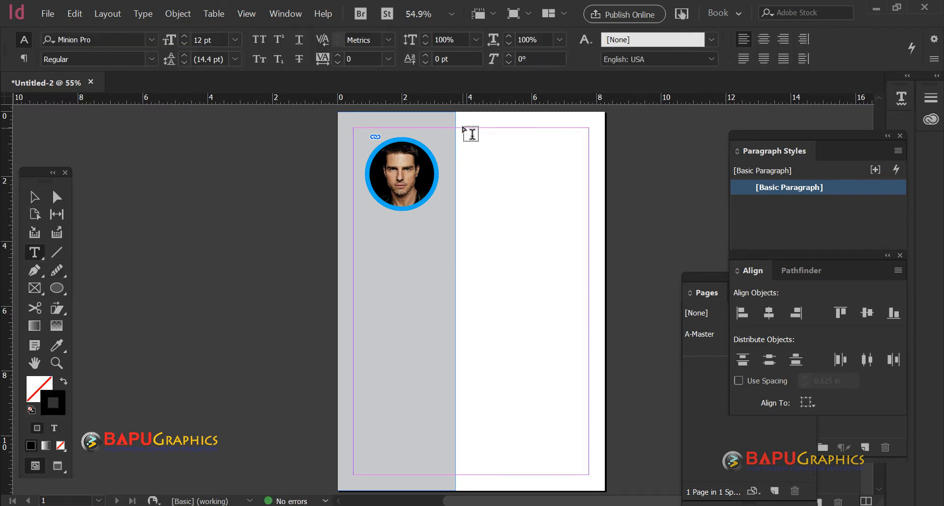
{"action": "left_click_drag", "start_coordinate": [461, 128], "coordinate": [584, 466]}
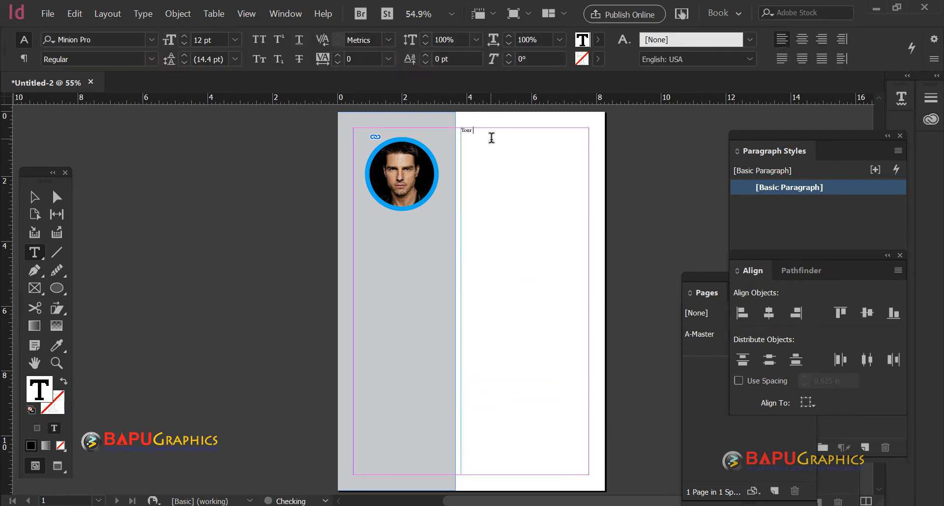
{"action": "type", "text": "Your Name"}
{"action": "key", "text": "Return"}
{"action": "type", "text": "Graphic Designer"}
{"action": "key", "text": "Return"}
Add a Skills heading with Adobe Photoshop, Adobe Illustrator, Adobe Indesign and Corel Draw in two tab-separated columns
{"action": "type", "text": "S"}
{"action": "type", "text": "Pho"}
{"action": "type", "text": "dobe"}
{"action": "key", "text": "Tab"}
{"action": "type", "text": "A"}
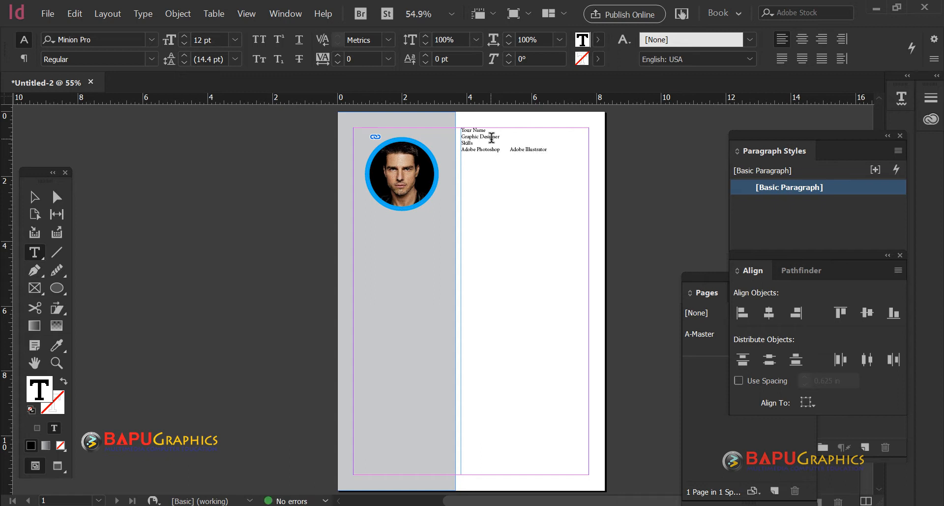
{"action": "key", "text": "Return"}
{"action": "type", "text": "Ad"}
{"action": "type", "text": "Corel Draw"}
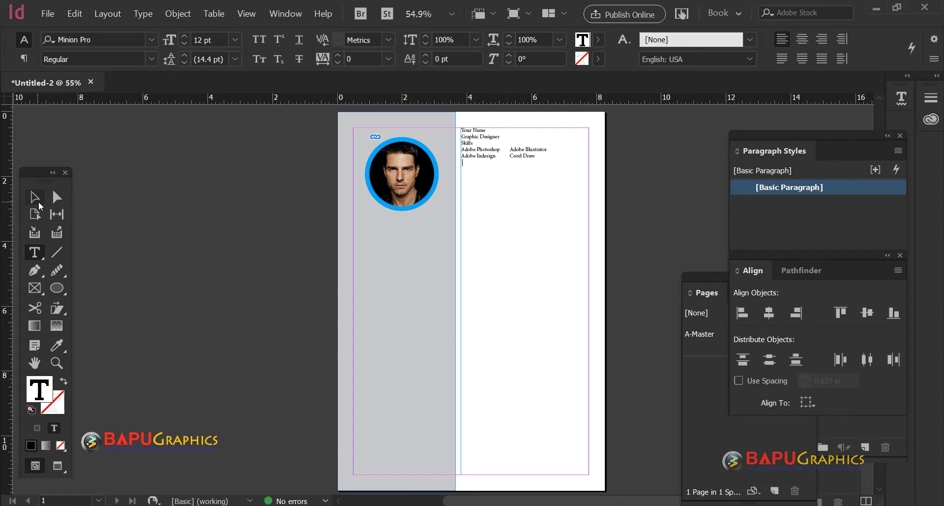
Replace all text in the frame beside the grey panel with the copied full resume text
{"action": "left_click", "coordinate": [35, 195]}
{"action": "double_click", "coordinate": [486, 167]}
{"action": "key", "text": "ctrl+a"}
{"action": "key", "text": "ctrl+v"}
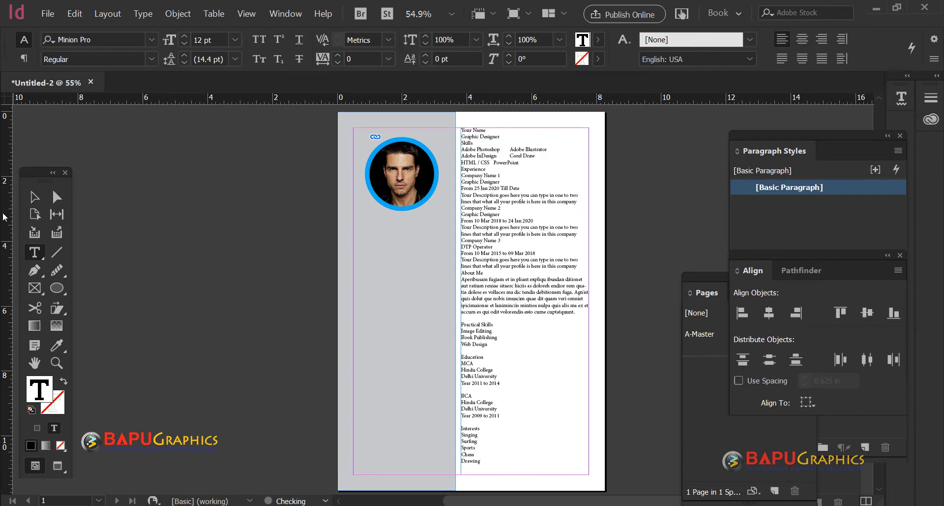
{"action": "left_click", "coordinate": [39, 196]}
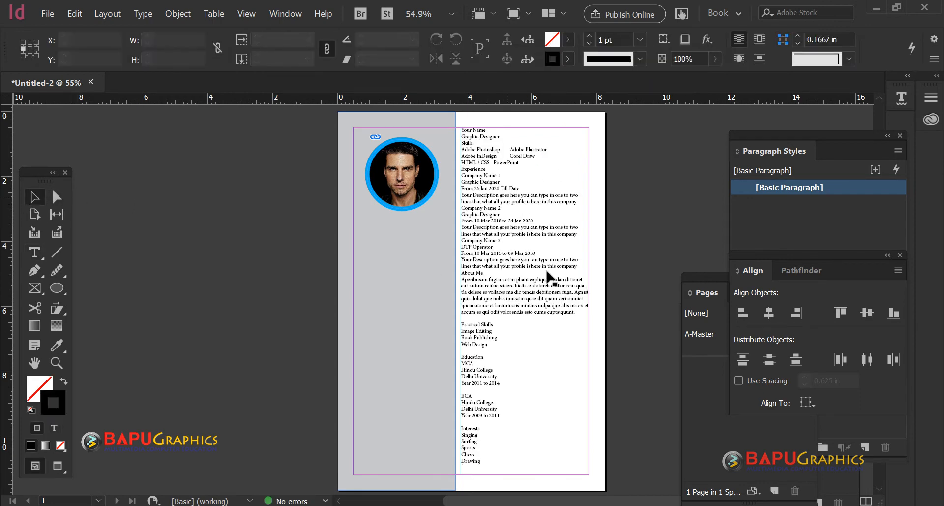
{"action": "double_click", "coordinate": [509, 175]}
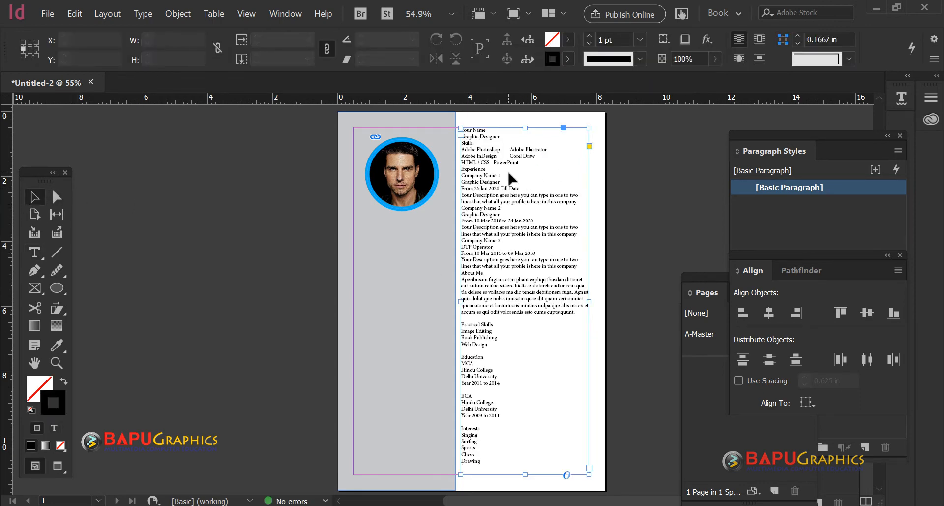
Copy the text from "Practical Skills" through "Drawing" and delete it from the frame beside the grey panel
{"action": "left_click", "coordinate": [36, 196]}
{"action": "left_click", "coordinate": [522, 201], "text": "ctrl"}
{"action": "left_click_drag", "start_coordinate": [419, 277], "coordinate": [476, 186]}
{"action": "left_click_drag", "start_coordinate": [458, 278], "coordinate": [483, 221]}
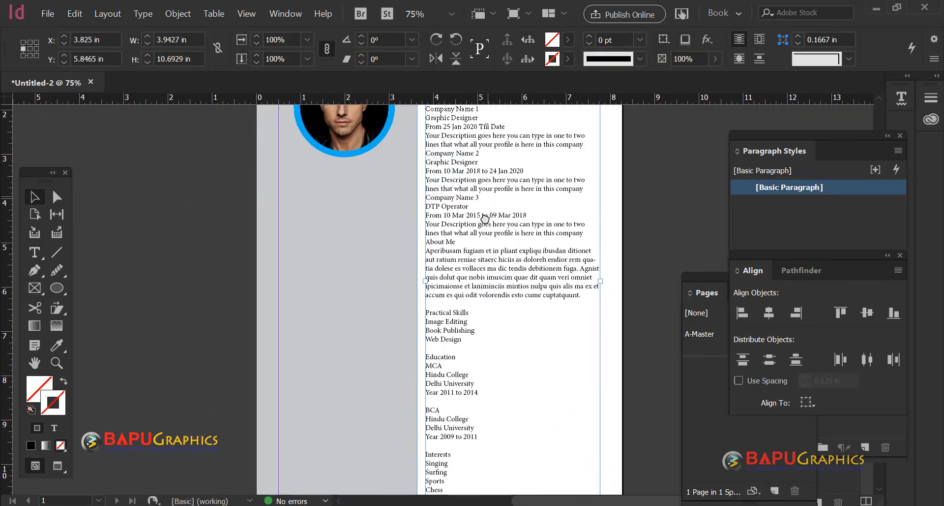
{"action": "left_click_drag", "start_coordinate": [469, 325], "coordinate": [473, 209]}
{"action": "double_click", "coordinate": [430, 228]}
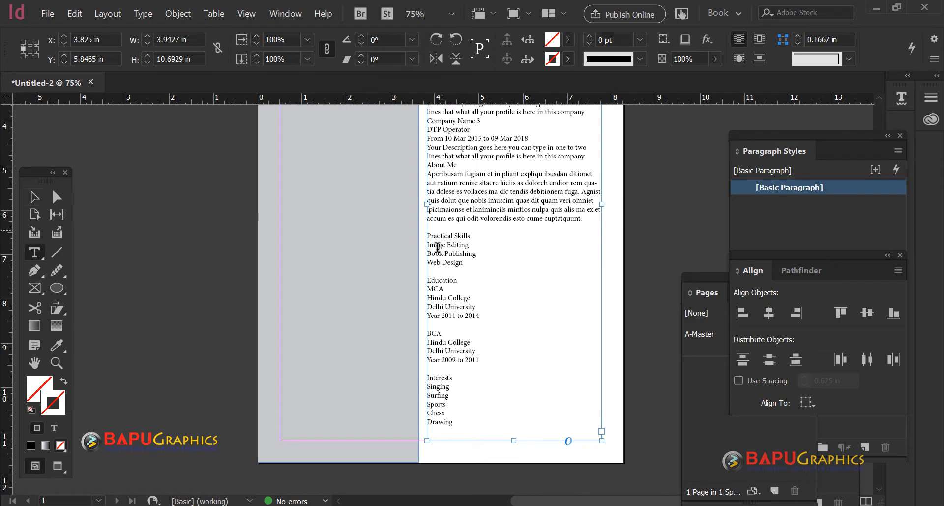
{"action": "left_click_drag", "start_coordinate": [428, 235], "coordinate": [481, 423]}
{"action": "key", "text": "ctrl+c"}
{"action": "key", "text": "BackSpace"}
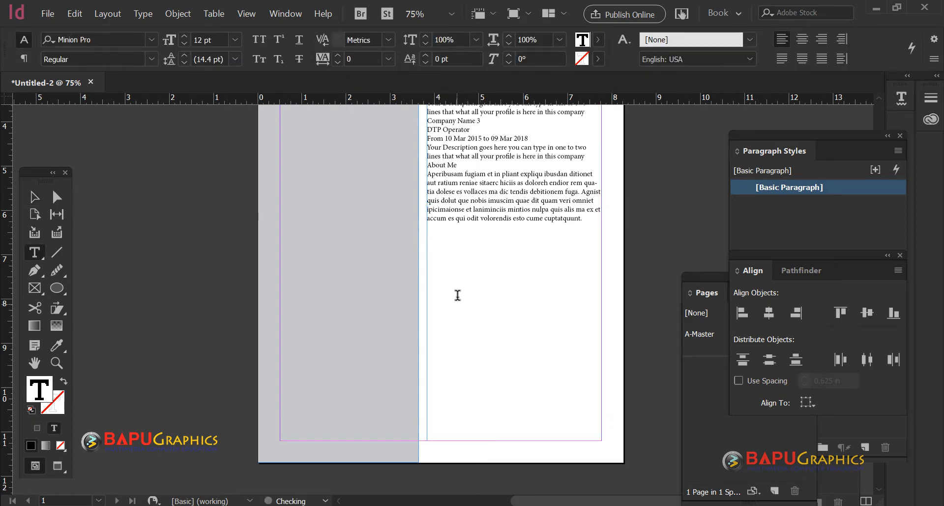
Draw a text frame about 5.09 in tall, place it under the photo in the grey panel, and widen it to about 2.94 in
{"action": "left_click", "coordinate": [37, 198]}
{"action": "left_click_drag", "start_coordinate": [357, 234], "coordinate": [333, 373]}
{"action": "left_click", "coordinate": [36, 253]}
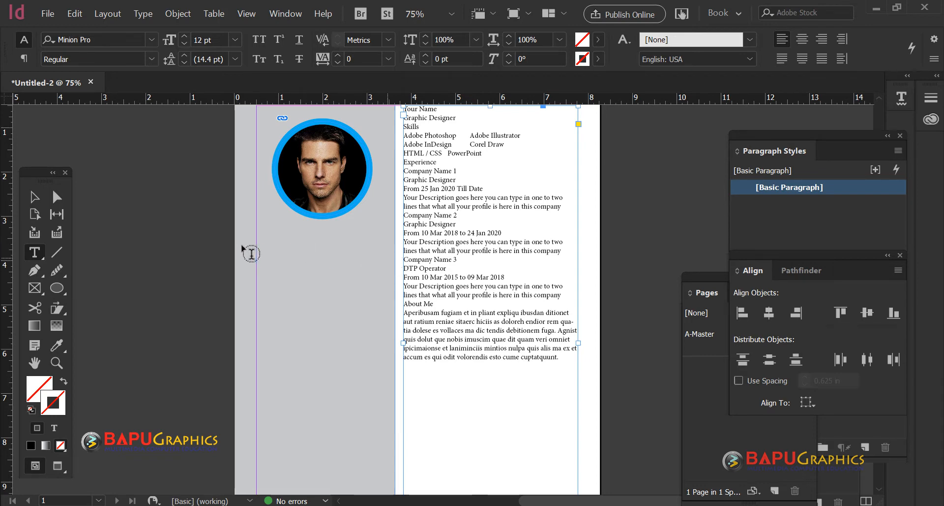
{"action": "left_click_drag", "start_coordinate": [97, 189], "coordinate": [199, 414]}
{"action": "left_click", "coordinate": [35, 199]}
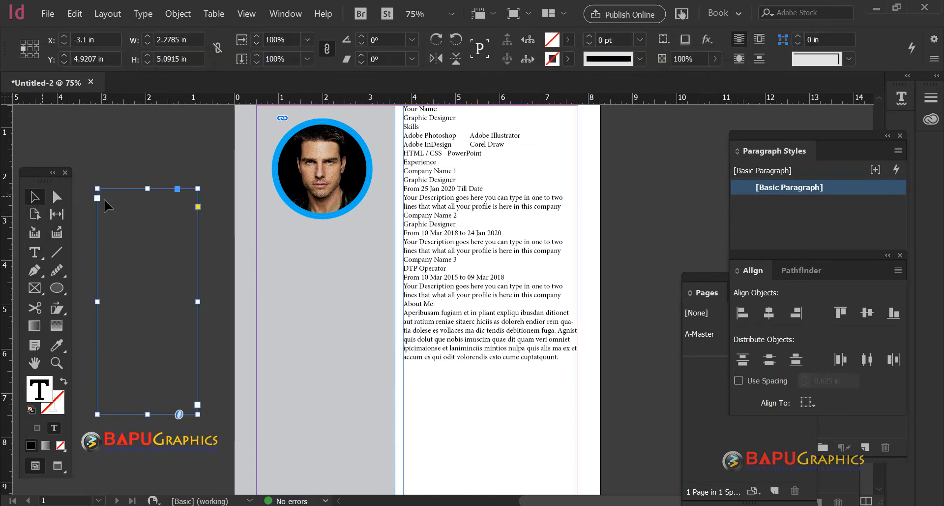
{"action": "left_click_drag", "start_coordinate": [124, 190], "coordinate": [282, 220]}
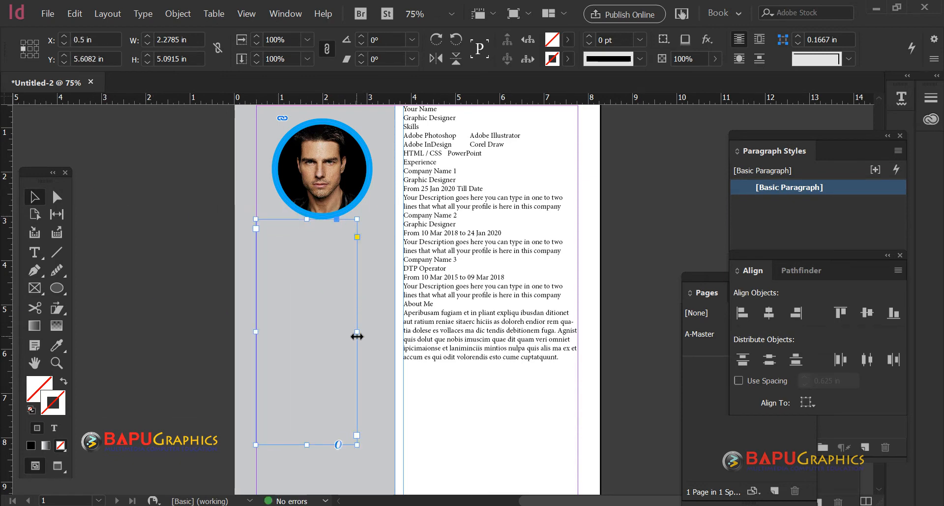
{"action": "left_click_drag", "start_coordinate": [357, 331], "coordinate": [386, 331]}
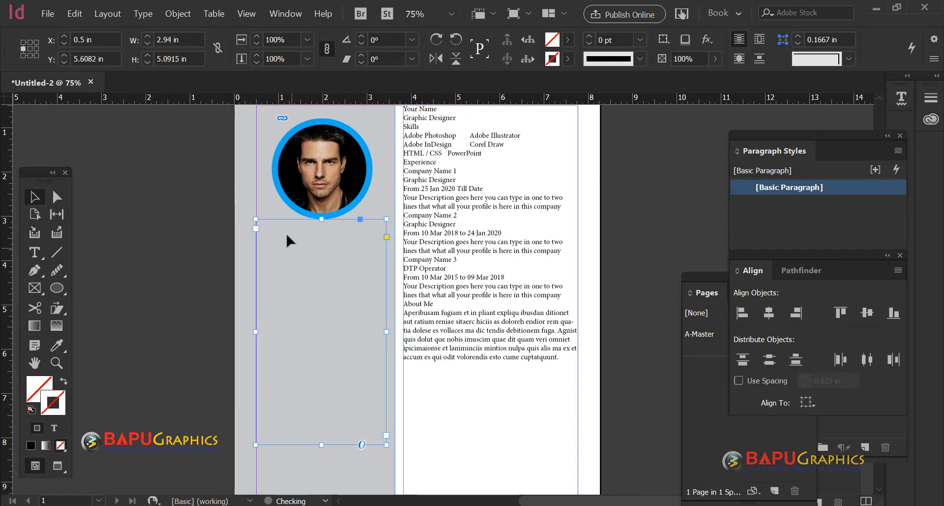
Paste the copied Practical Skills, Education and Interests text into the grey panel's frame and shift the frame slightly down from the photo
{"action": "double_click", "coordinate": [280, 225]}
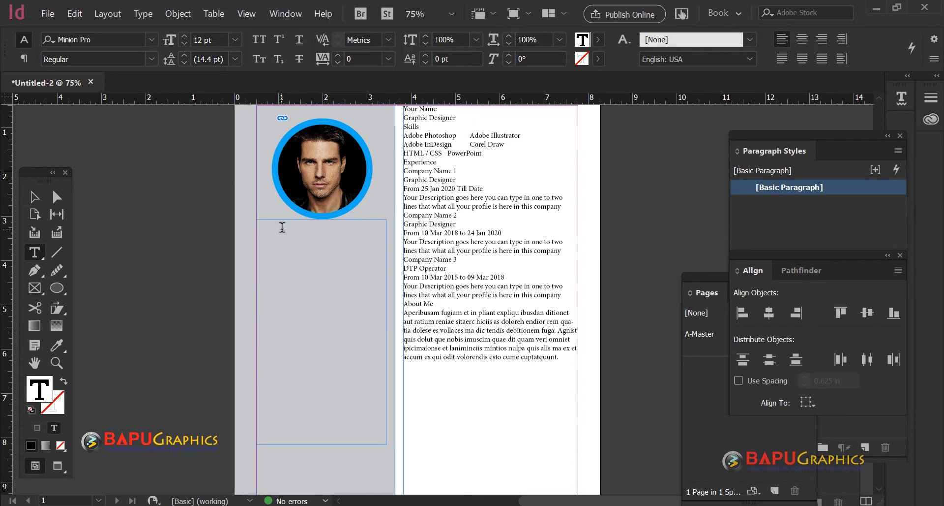
{"action": "key", "text": "ctrl+v"}
{"action": "left_click", "coordinate": [36, 200]}
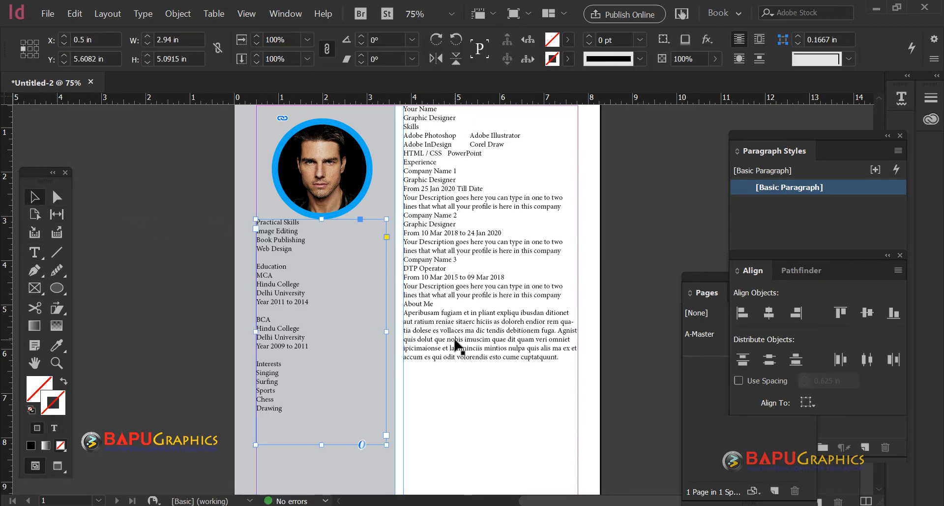
{"action": "scroll", "coordinate": [457, 345], "scroll_direction": "down", "scroll_amount": 1}
{"action": "scroll", "coordinate": [462, 341], "scroll_direction": "up", "scroll_amount": 2}
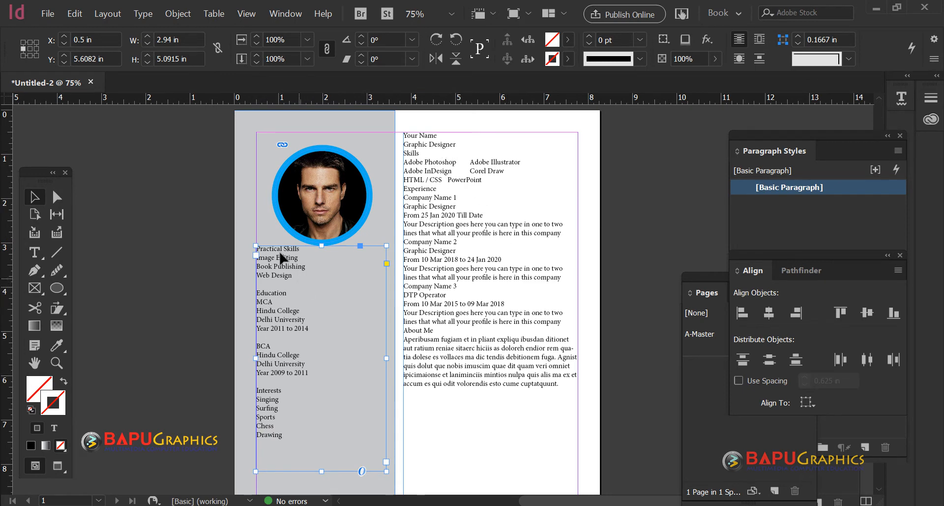
{"action": "left_click_drag", "start_coordinate": [289, 264], "coordinate": [290, 270]}
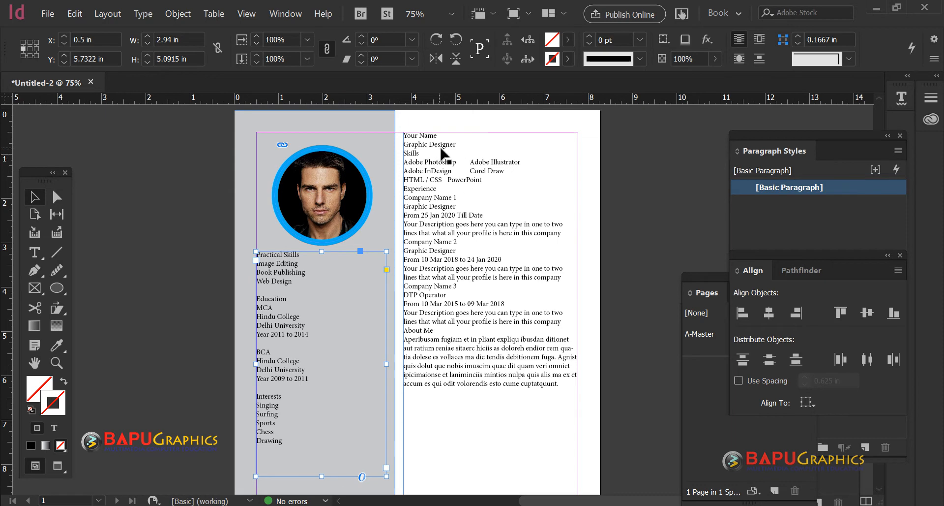
Show the hidden characters in the resume text
{"action": "left_click", "coordinate": [474, 191], "text": "ctrl"}
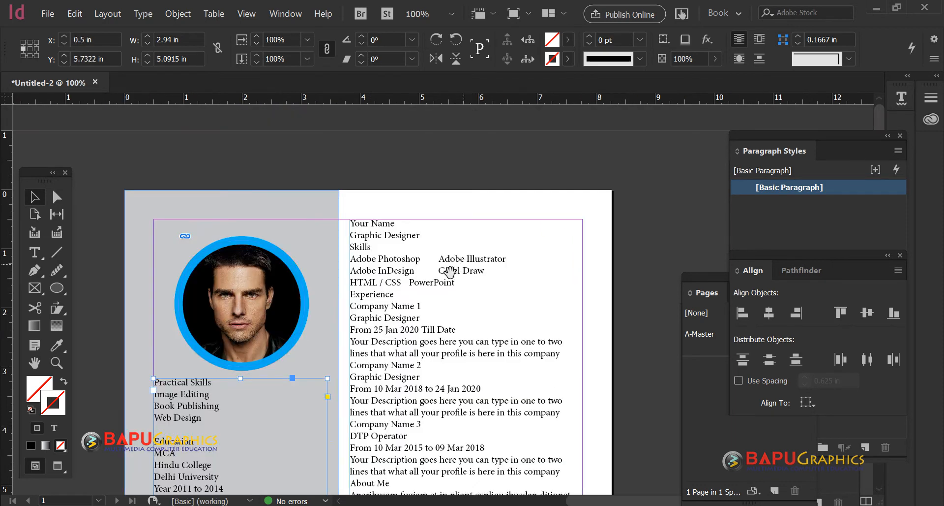
{"action": "left_click_drag", "start_coordinate": [449, 274], "coordinate": [429, 216]}
{"action": "left_click", "coordinate": [436, 222], "text": "ctrl"}
{"action": "scroll", "coordinate": [385, 238], "scroll_direction": "down", "scroll_amount": 4}
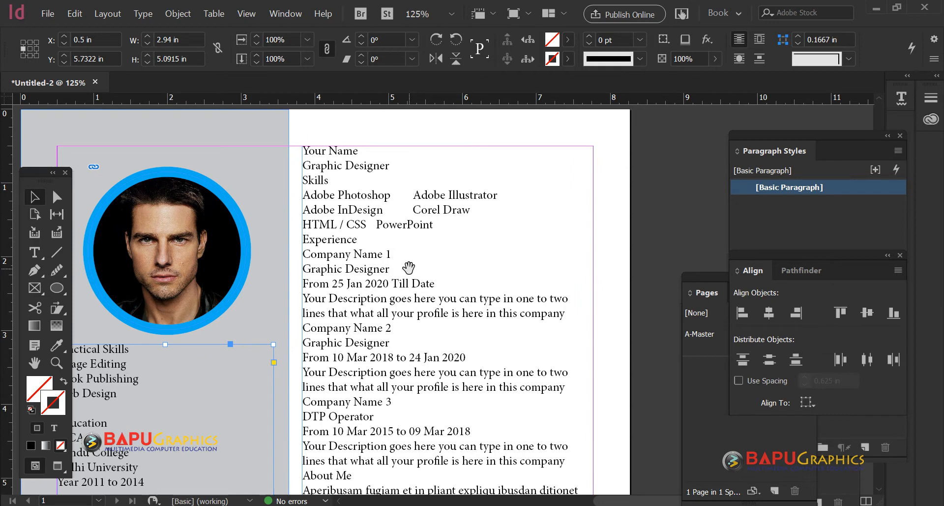
{"action": "left_click", "coordinate": [379, 197]}
{"action": "double_click", "coordinate": [380, 197]}
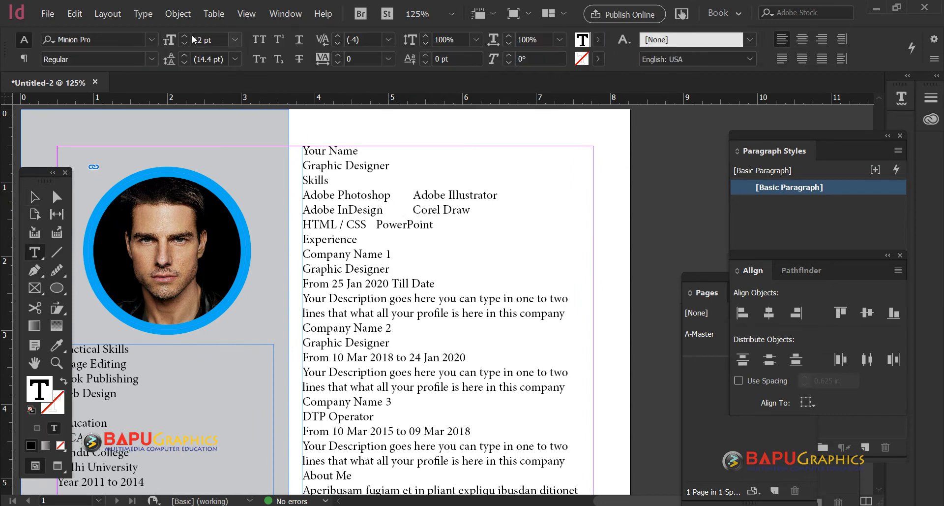
{"action": "left_click", "coordinate": [143, 14]}
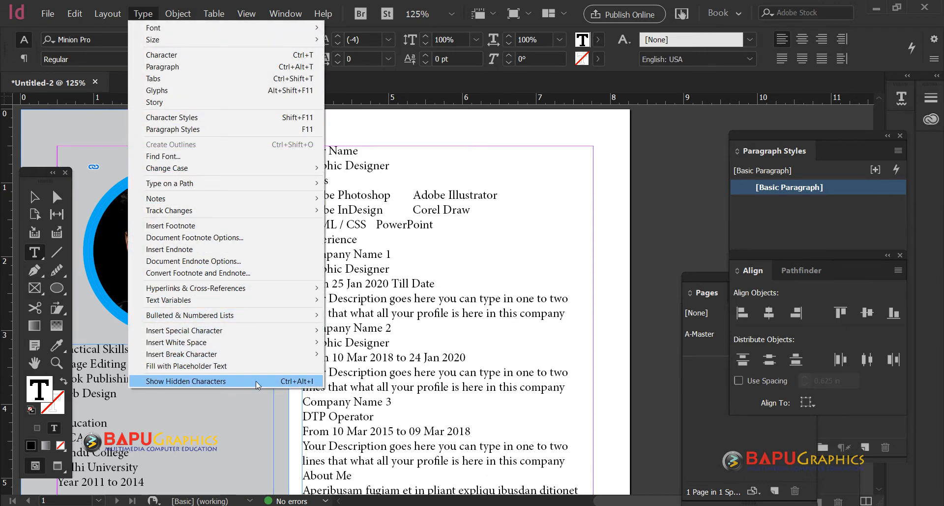
{"action": "left_click", "coordinate": [273, 381]}
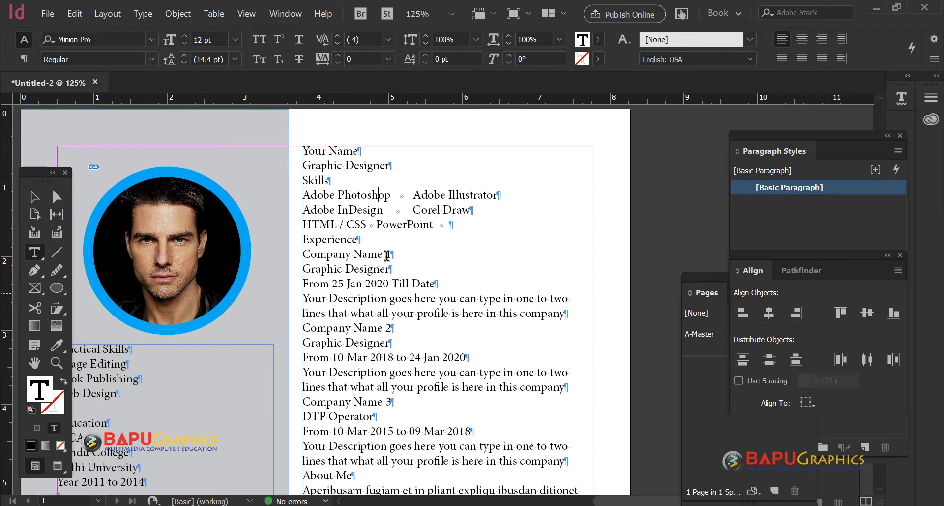
Examine the space, tab and paragraph marks in the name, job title and Skills lines
{"action": "left_click", "coordinate": [378, 198]}
{"action": "key", "text": "ctrl+equal"}
{"action": "key", "text": "ctrl+equal"}
{"action": "key", "text": "ctrl+equal"}
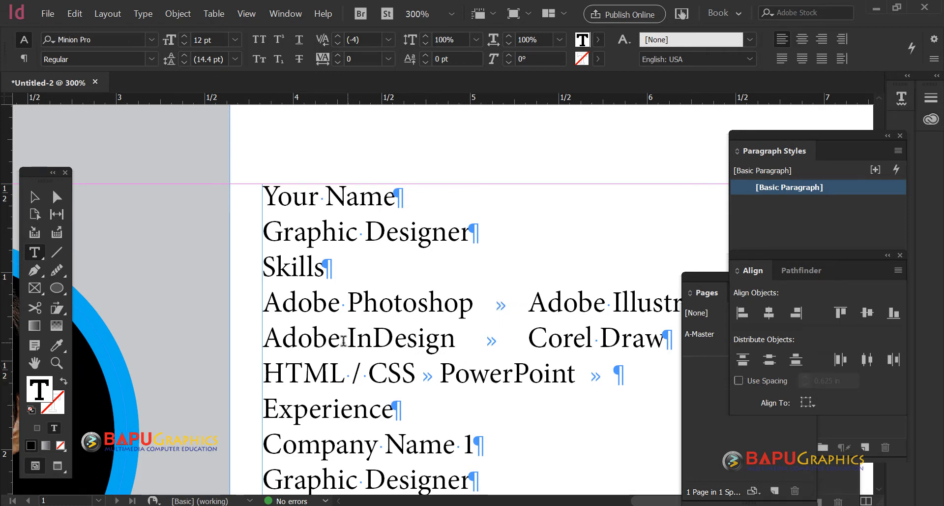
{"action": "left_click_drag", "start_coordinate": [347, 339], "coordinate": [340, 340]}
{"action": "left_click_drag", "start_coordinate": [348, 303], "coordinate": [341, 301]}
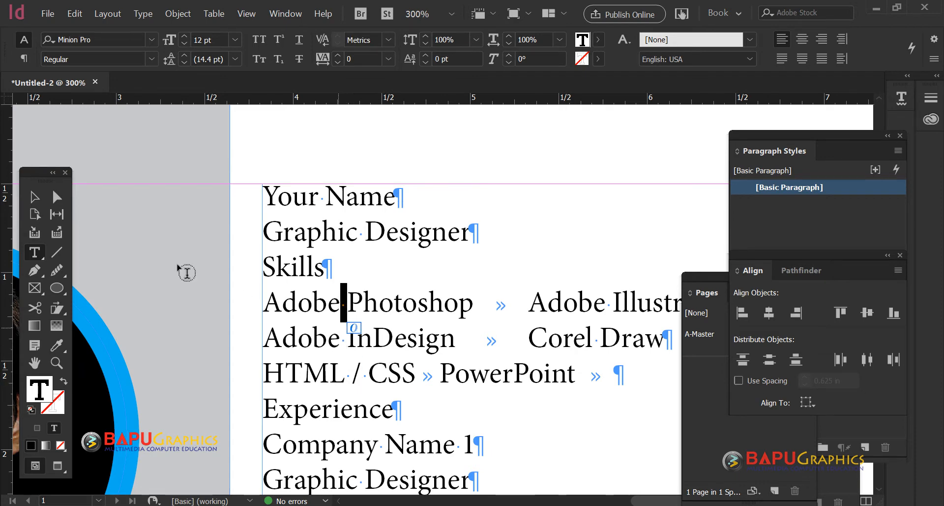
{"action": "left_click", "coordinate": [472, 234]}
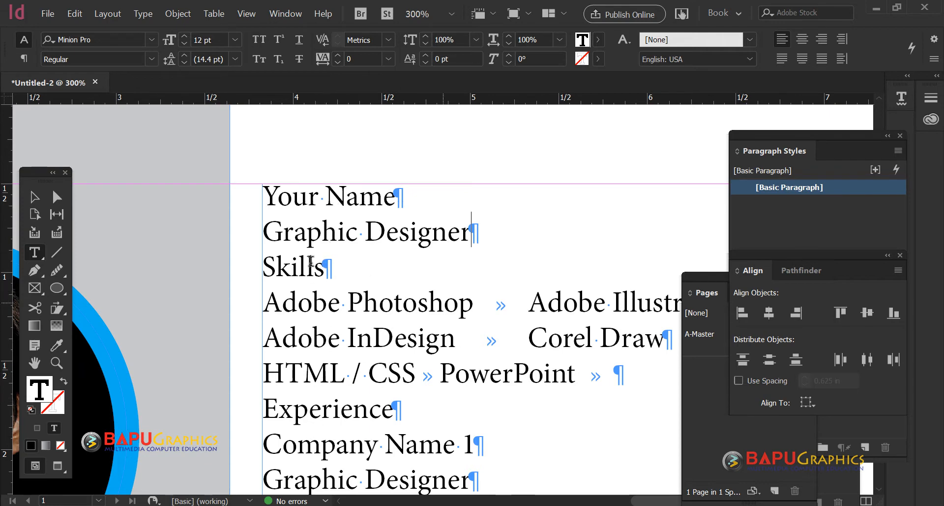
{"action": "left_click", "coordinate": [345, 196]}
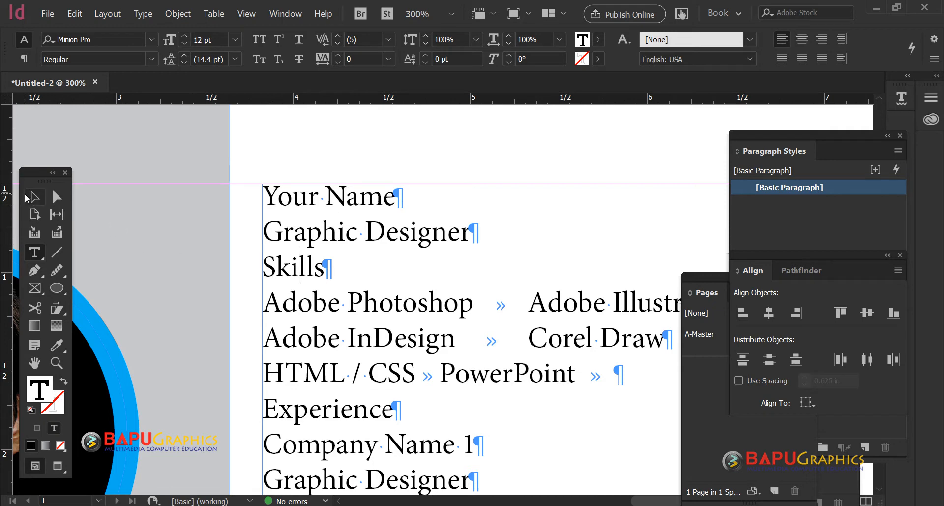
{"action": "left_click", "coordinate": [34, 197]}
{"action": "left_click", "coordinate": [332, 309]}
{"action": "scroll", "coordinate": [332, 310], "scroll_direction": "right", "scroll_amount": 5}
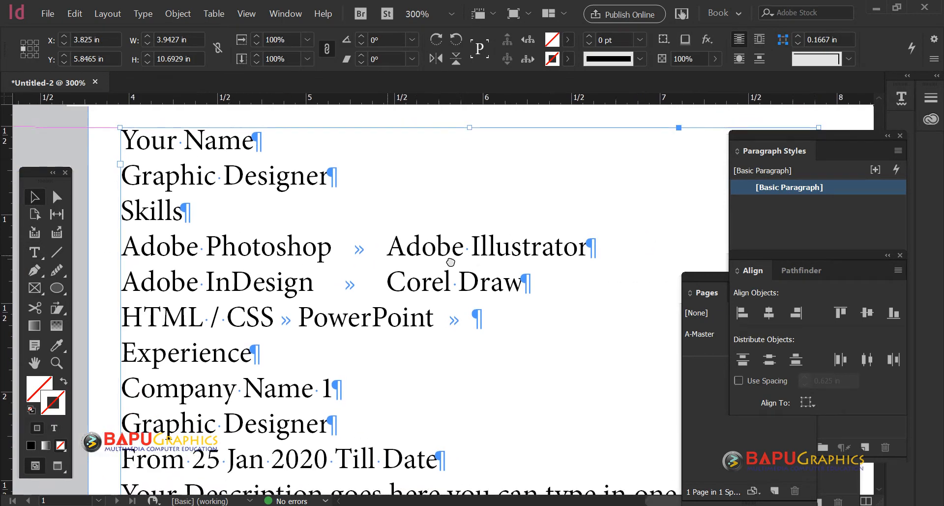
{"action": "double_click", "coordinate": [291, 249]}
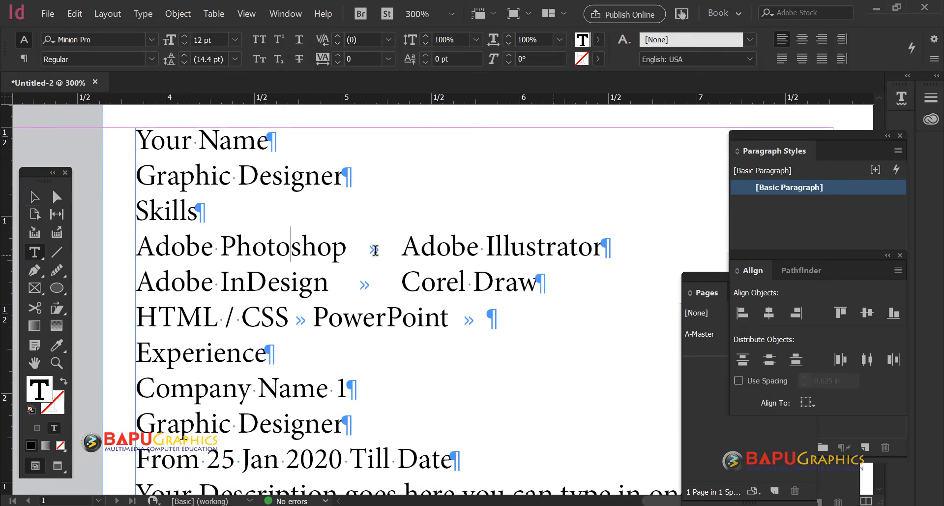
Move the Paragraph Styles panel closer to the page and close the Align panel and the other floating panels behind it
{"action": "left_click", "coordinate": [34, 197]}
{"action": "key", "text": "ctrl+minus"}
{"action": "key", "text": "ctrl+minus"}
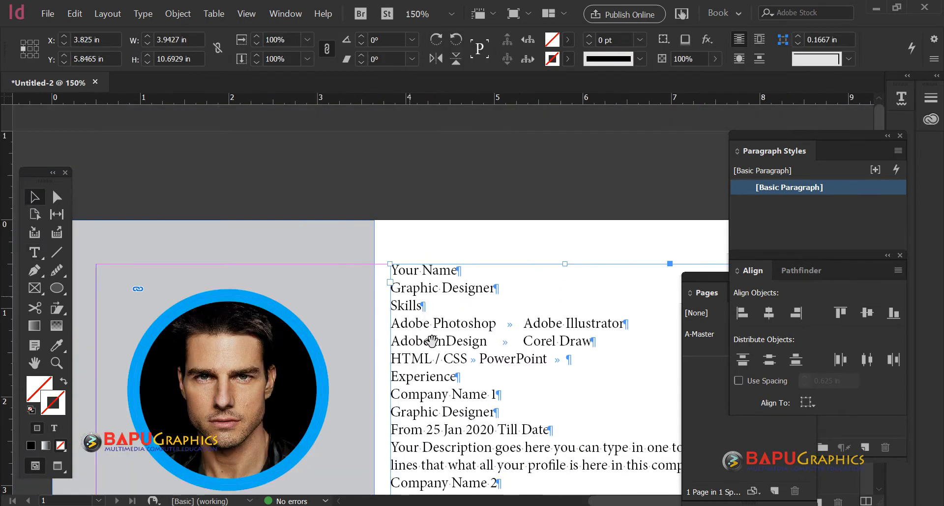
{"action": "key", "text": "ctrl+minus"}
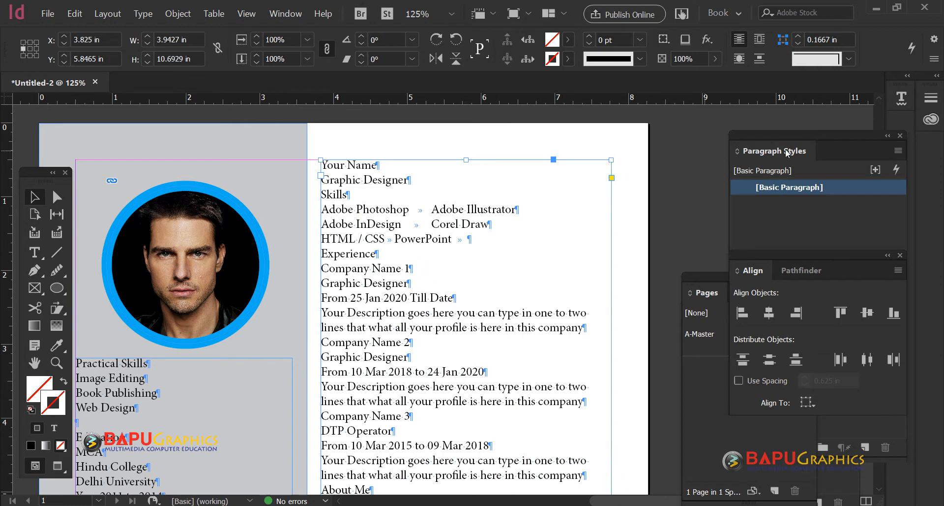
{"action": "left_click_drag", "start_coordinate": [812, 140], "coordinate": [729, 141]}
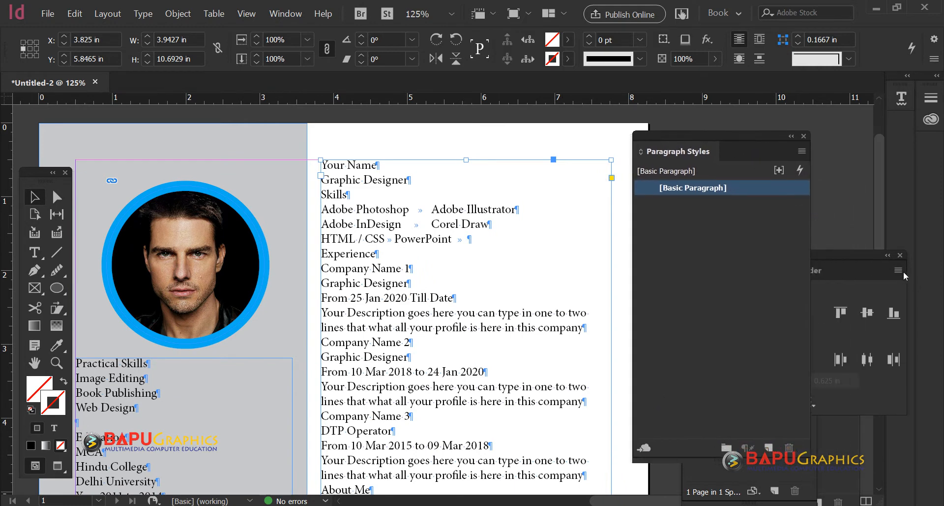
{"action": "left_click", "coordinate": [902, 256]}
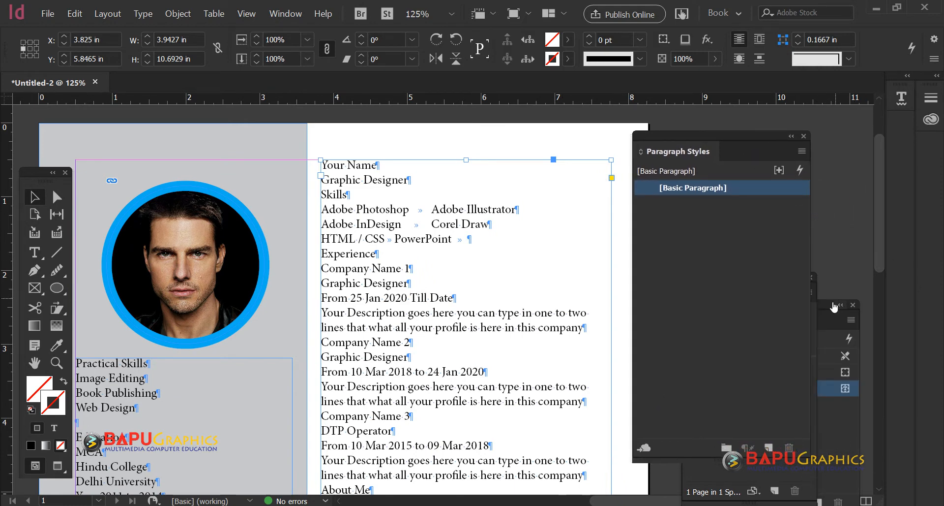
{"action": "left_click", "coordinate": [853, 306]}
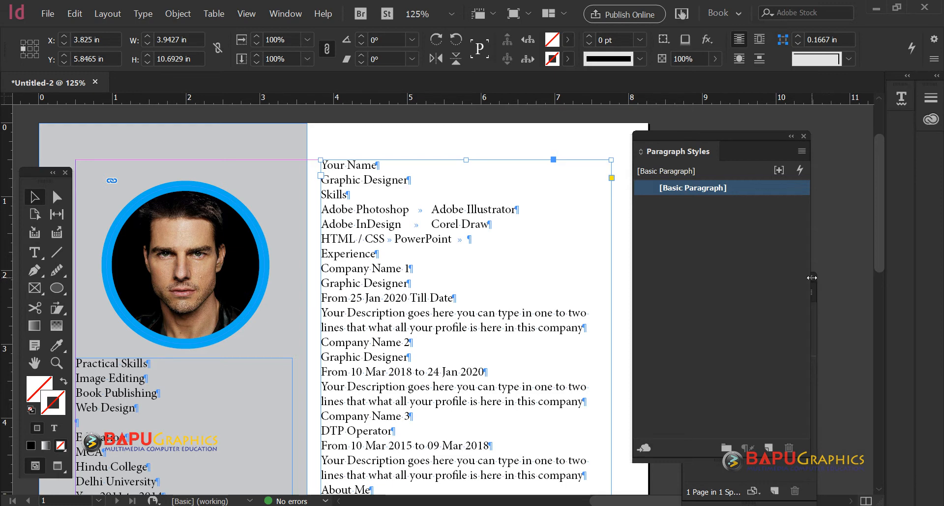
{"action": "left_click", "coordinate": [816, 279]}
{"action": "left_click", "coordinate": [813, 276]}
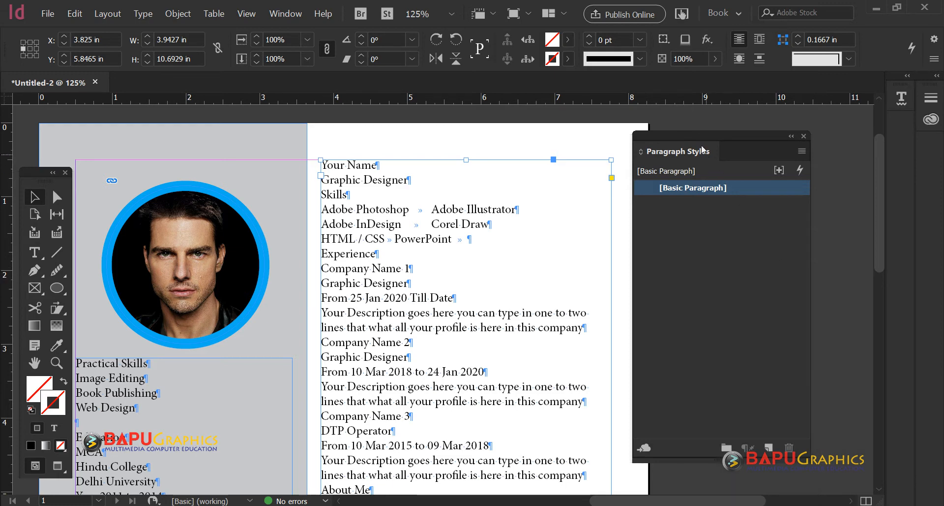
Position the Paragraph Styles panel just outside the page, clear of the resume text
{"action": "left_click_drag", "start_coordinate": [711, 138], "coordinate": [745, 136]}
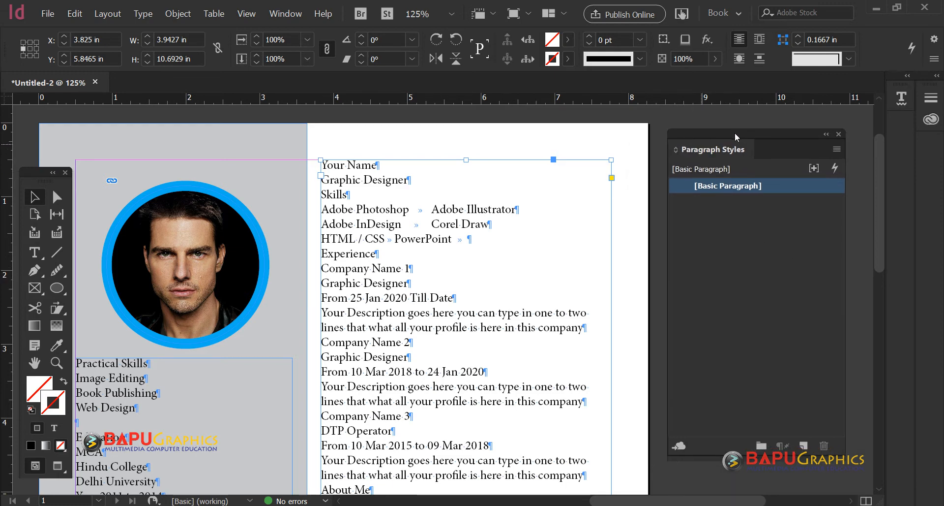
{"action": "left_click", "coordinate": [298, 15]}
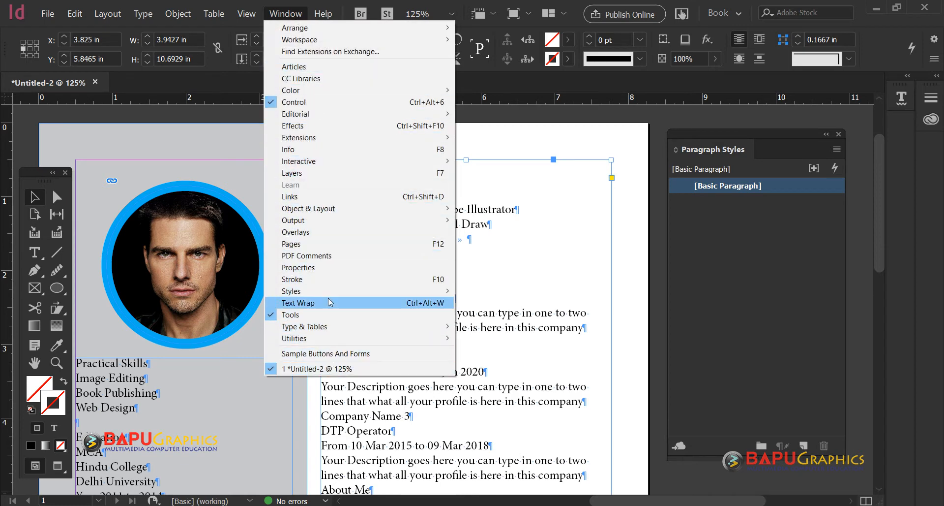
{"action": "mouse_move", "coordinate": [332, 293]}
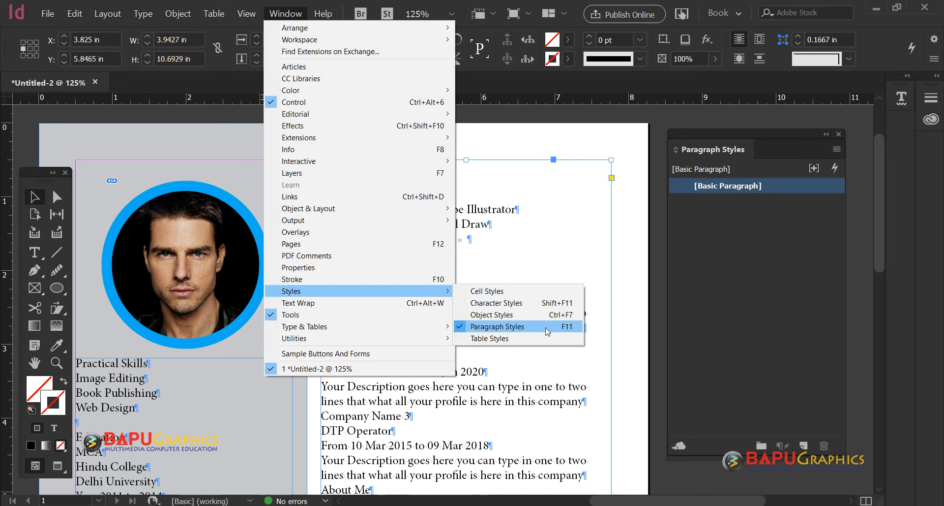
{"action": "left_click", "coordinate": [547, 145]}
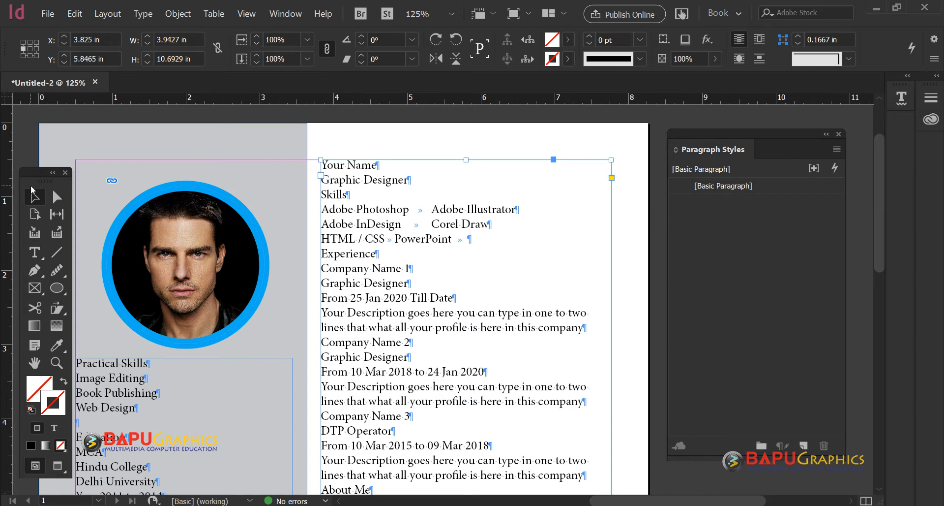
{"action": "left_click", "coordinate": [458, 259], "text": "ctrl+alt"}
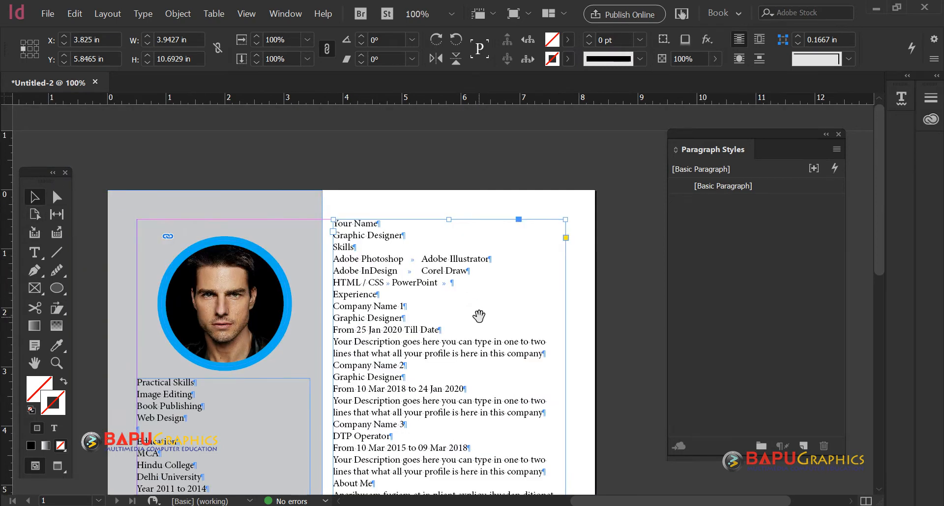
{"action": "left_click_drag", "start_coordinate": [478, 316], "coordinate": [513, 261]}
{"action": "left_click_drag", "start_coordinate": [433, 259], "coordinate": [435, 244]}
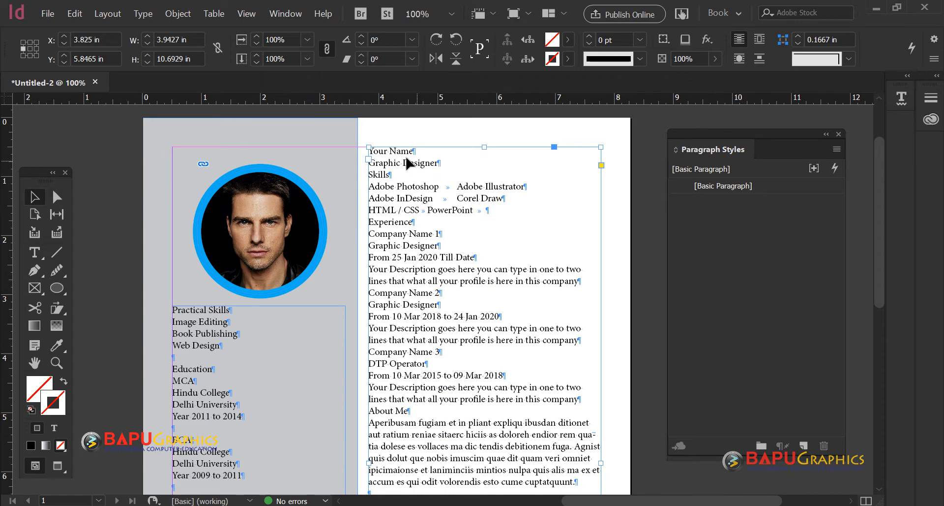
{"action": "left_click_drag", "start_coordinate": [755, 134], "coordinate": [743, 122]}
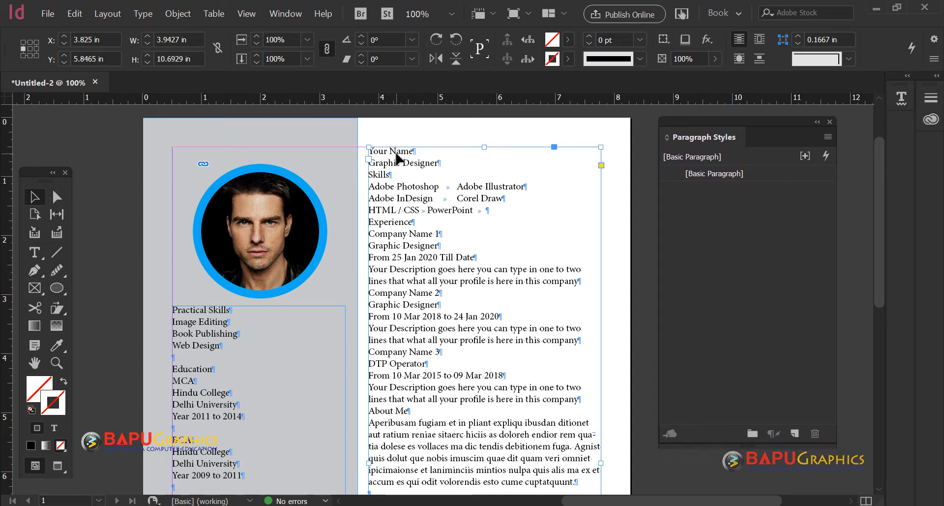
Create a new paragraph style from the "Your Name" line and name it BodyText
{"action": "double_click", "coordinate": [404, 165]}
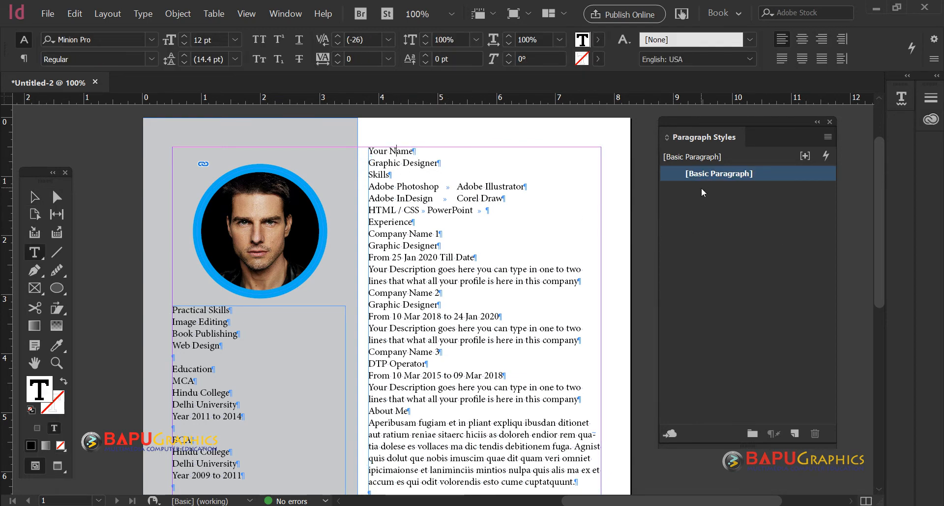
{"action": "left_click", "coordinate": [402, 150]}
{"action": "left_click", "coordinate": [795, 434]}
{"action": "left_click", "coordinate": [772, 191]}
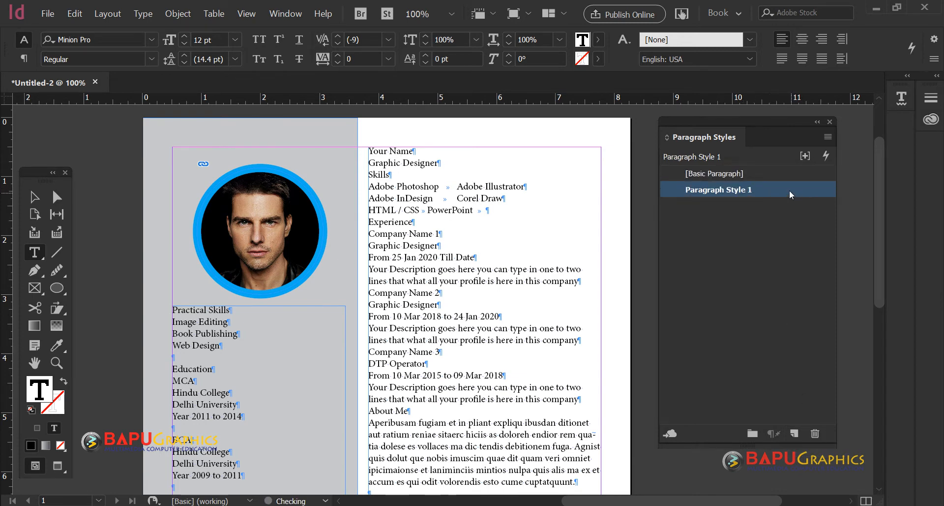
{"action": "left_click", "coordinate": [790, 190]}
{"action": "double_click", "coordinate": [790, 189]}
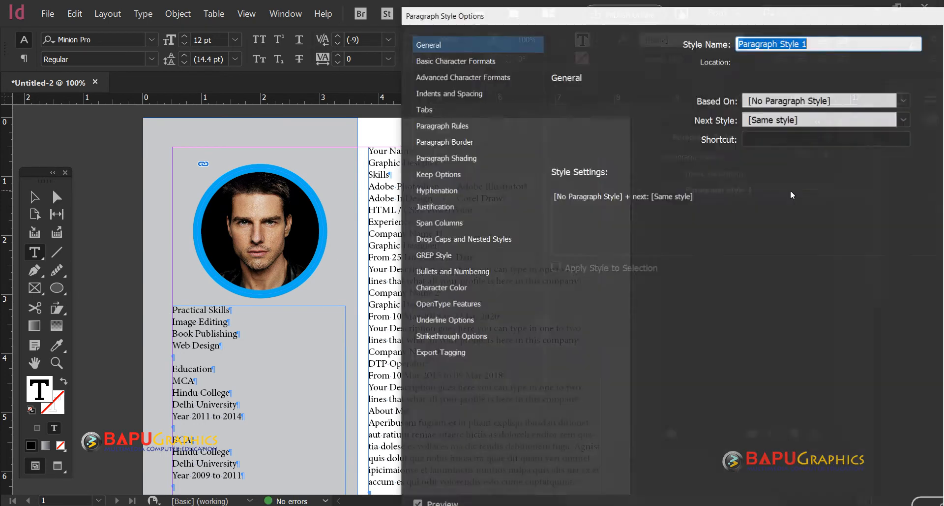
{"action": "left_click_drag", "start_coordinate": [644, 20], "coordinate": [582, 20]}
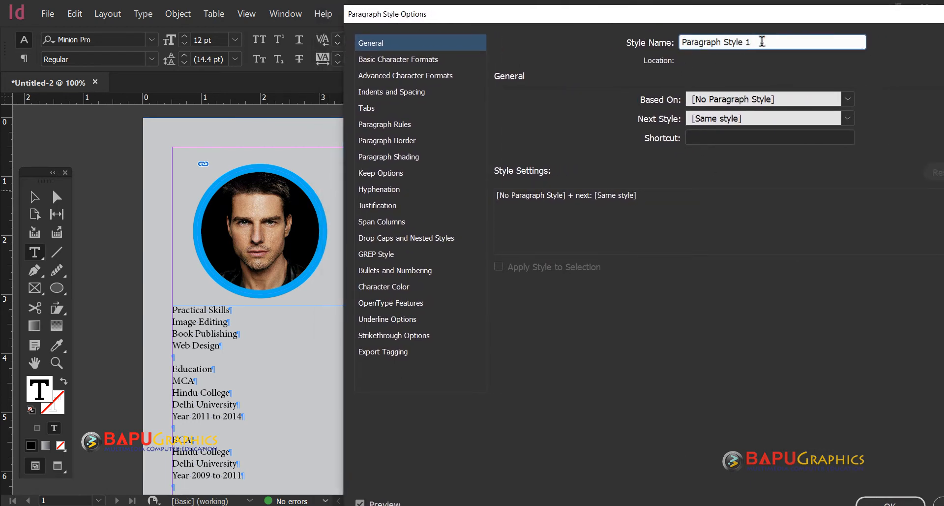
{"action": "type", "text": "BodyText"}
Set the BodyText style's basic character formats to Trebuchet MS at 11 pt and save the style
{"action": "left_click_drag", "start_coordinate": [565, 15], "coordinate": [625, 21]}
{"action": "left_click", "coordinate": [480, 62]}
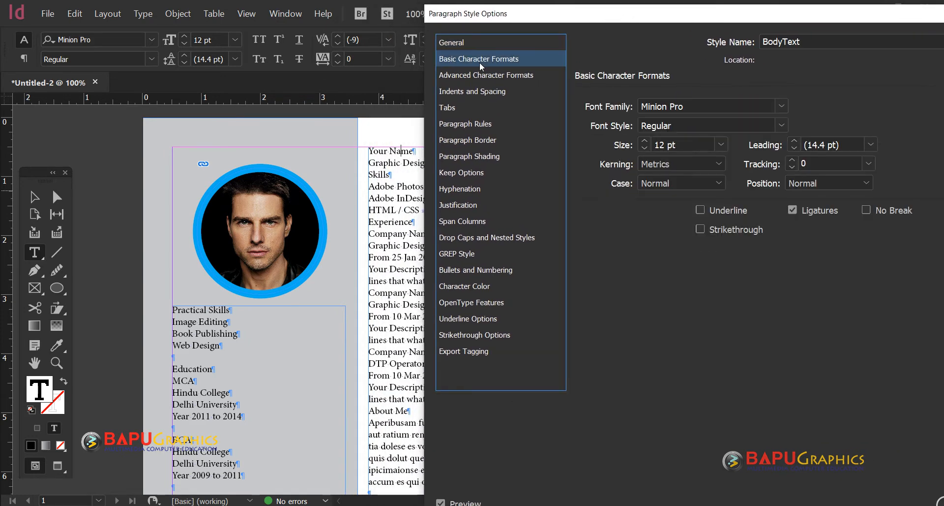
{"action": "left_click", "coordinate": [645, 149]}
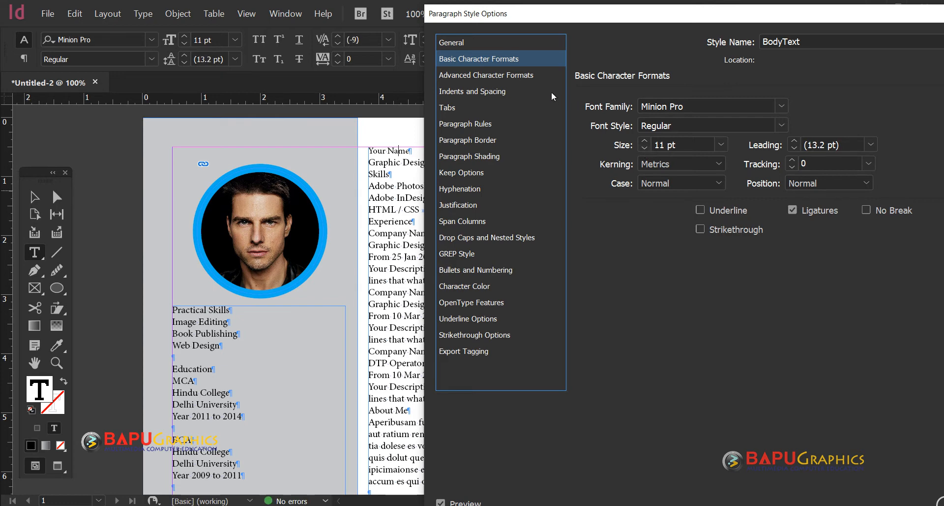
{"action": "left_click", "coordinate": [707, 105]}
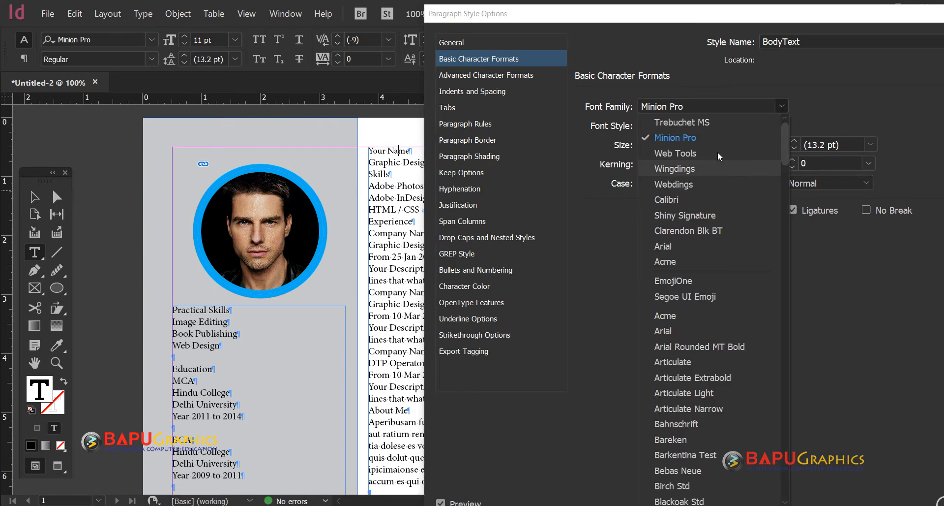
{"action": "left_click", "coordinate": [695, 123]}
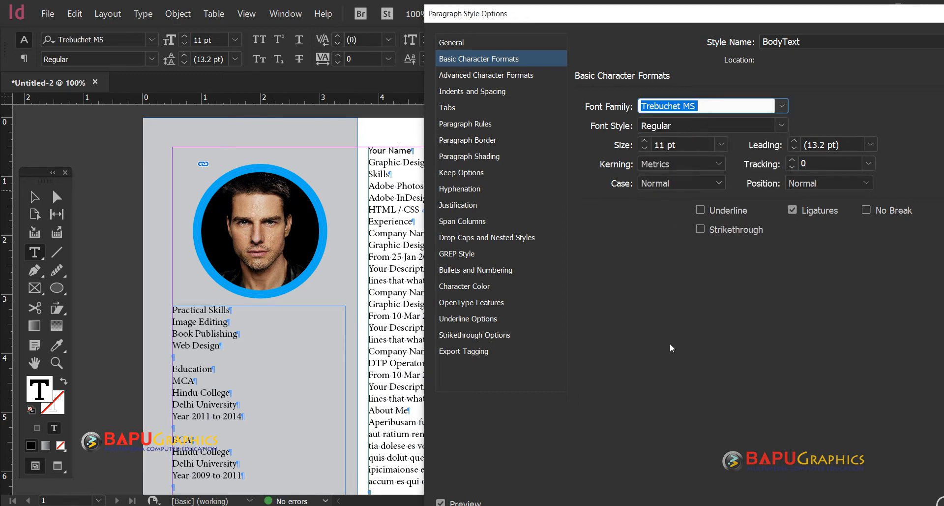
{"action": "left_click_drag", "start_coordinate": [786, 21], "coordinate": [656, 16]}
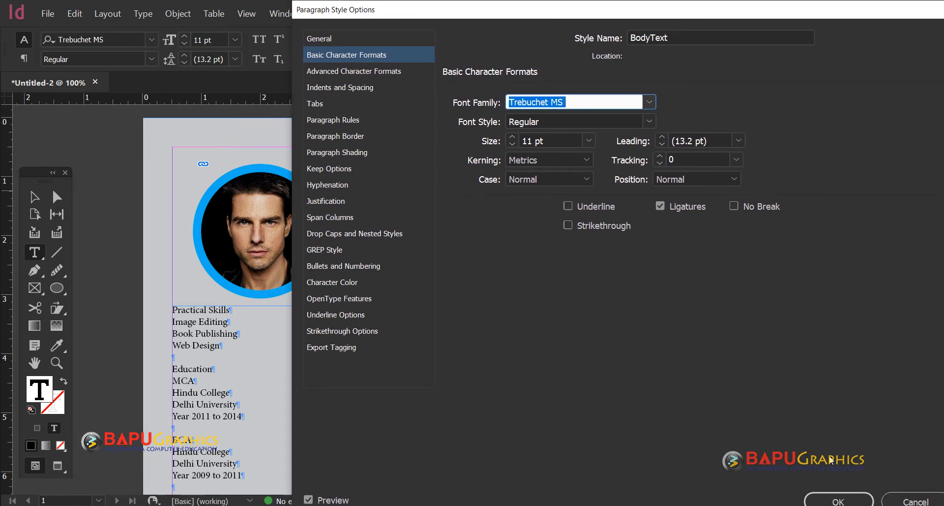
{"action": "left_click", "coordinate": [838, 499]}
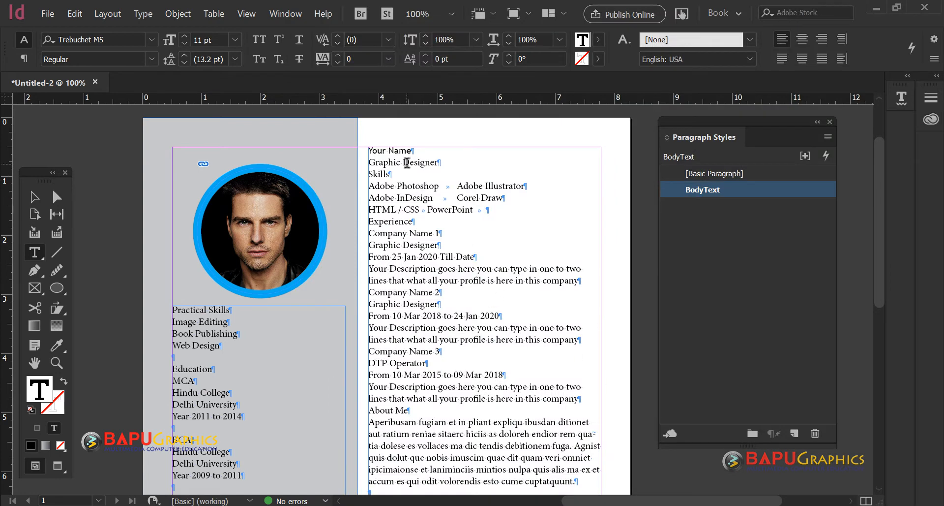
Apply the BodyText style to all text in the main frame and in the grey panel's frame
{"action": "left_click", "coordinate": [407, 162]}
{"action": "key", "text": "ctrl+a"}
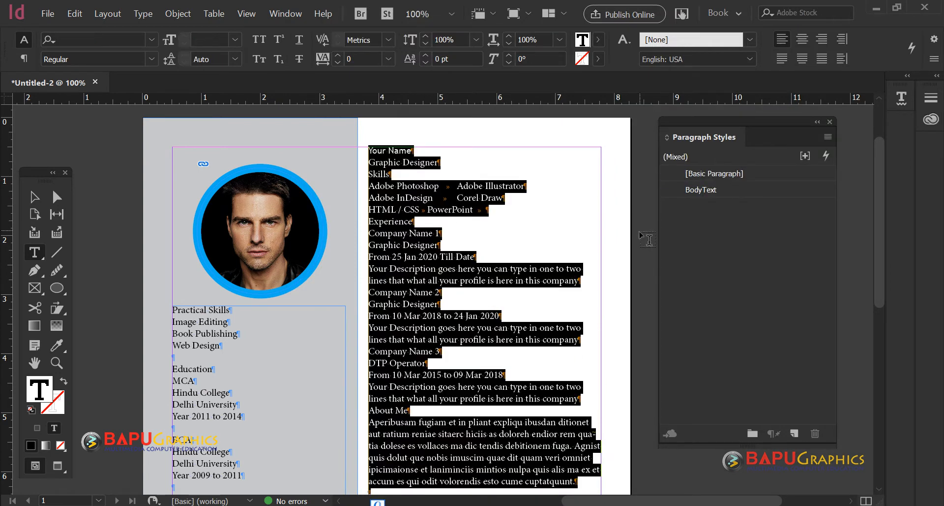
{"action": "left_click", "coordinate": [718, 192]}
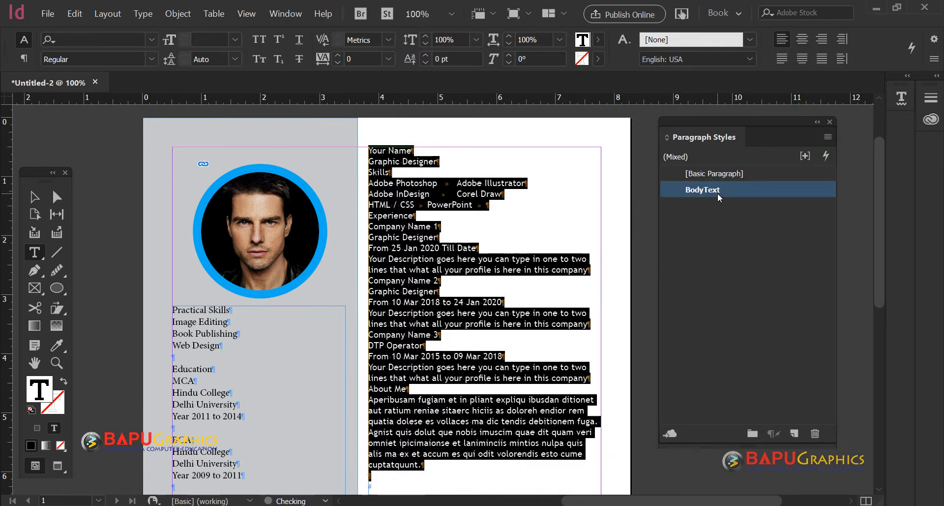
{"action": "left_click", "coordinate": [224, 325]}
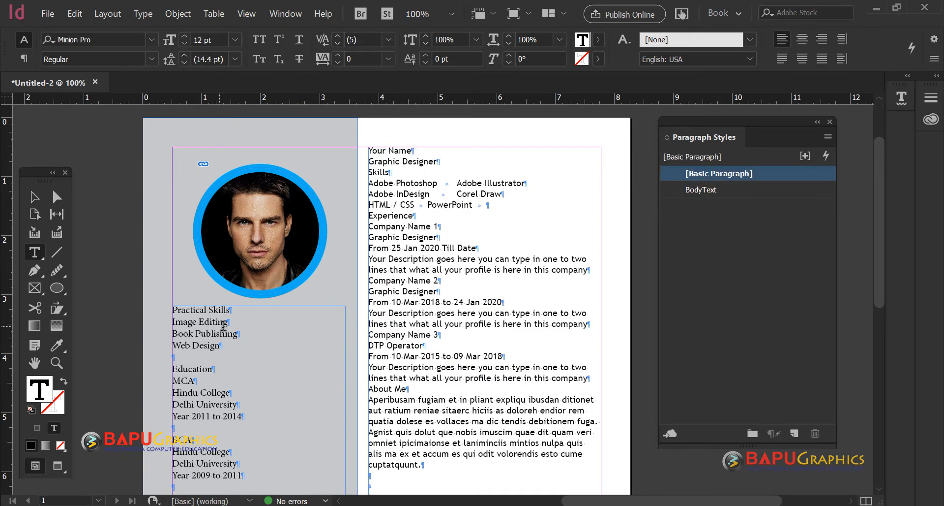
{"action": "key", "text": "ctrl+a"}
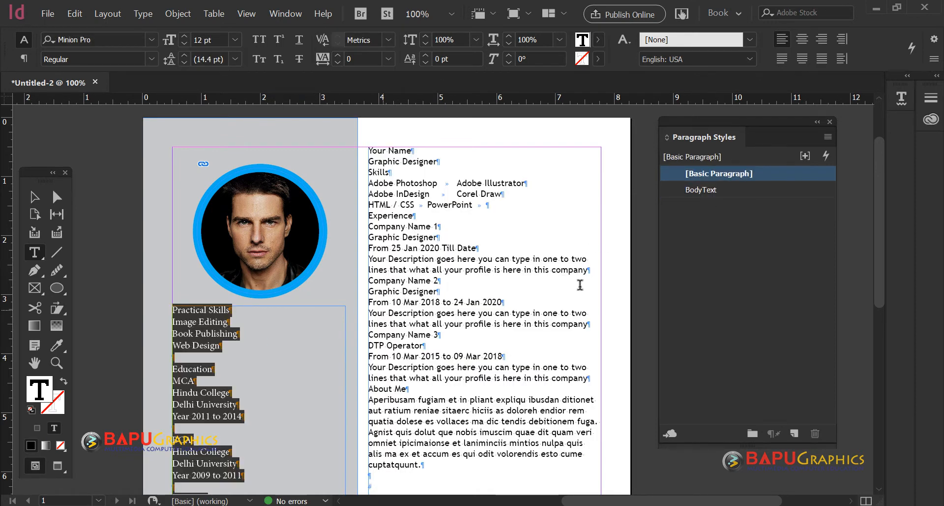
{"action": "left_click", "coordinate": [715, 193]}
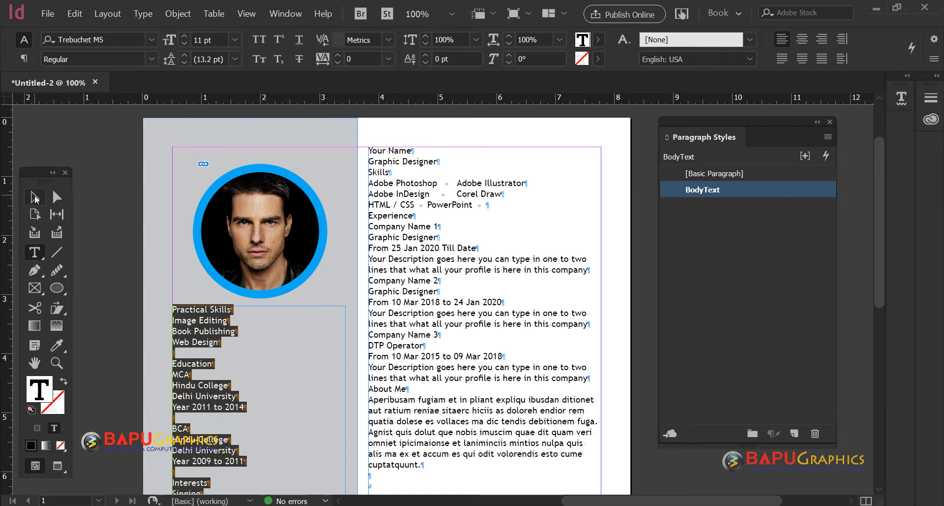
{"action": "left_click", "coordinate": [35, 197]}
{"action": "left_click", "coordinate": [126, 235]}
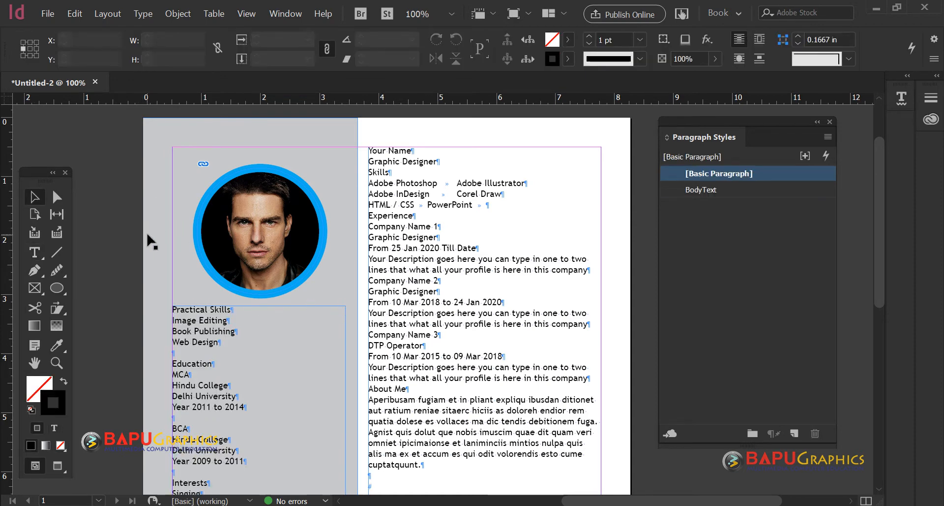
Check which paragraph style is assigned to the full text of both frames
{"action": "double_click", "coordinate": [444, 207]}
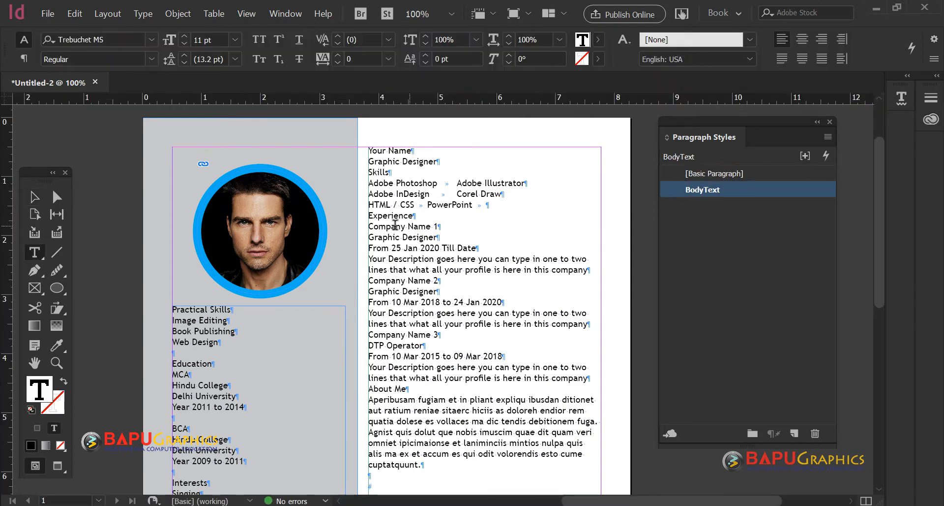
{"action": "key", "text": "ctrl+a"}
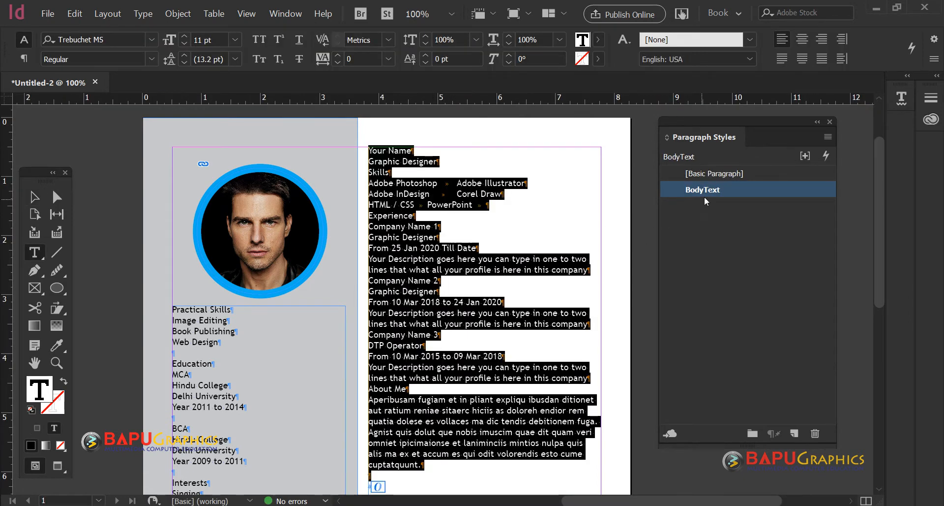
{"action": "left_click", "coordinate": [236, 334]}
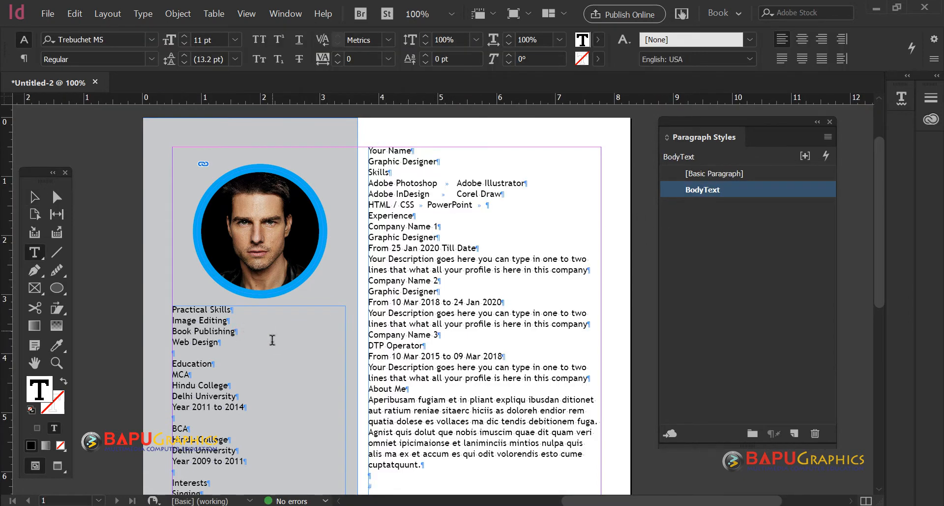
{"action": "key", "text": "ctrl+a"}
{"action": "left_click", "coordinate": [30, 194]}
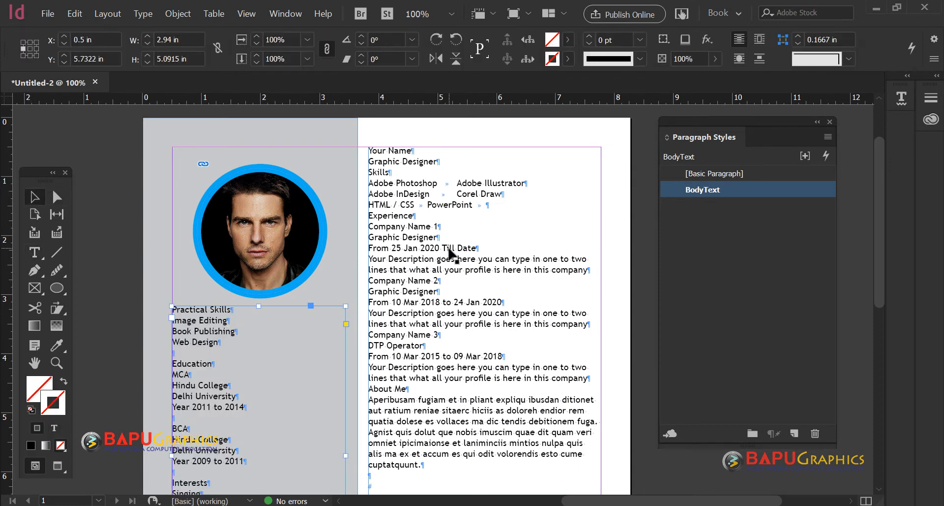
Create another paragraph style from the "Your Name" line and name it MainHeading
{"action": "left_click", "coordinate": [393, 154]}
{"action": "double_click", "coordinate": [396, 150]}
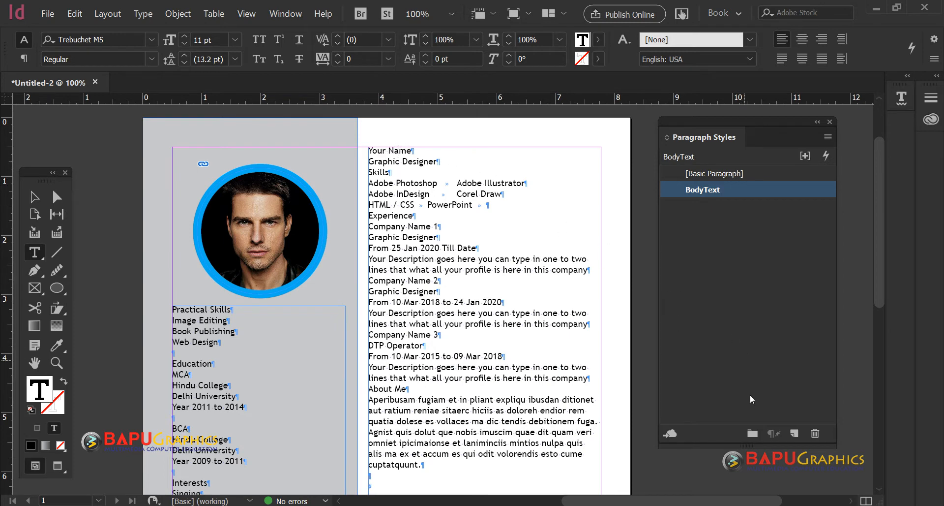
{"action": "left_click", "coordinate": [794, 434]}
{"action": "left_click", "coordinate": [783, 206]}
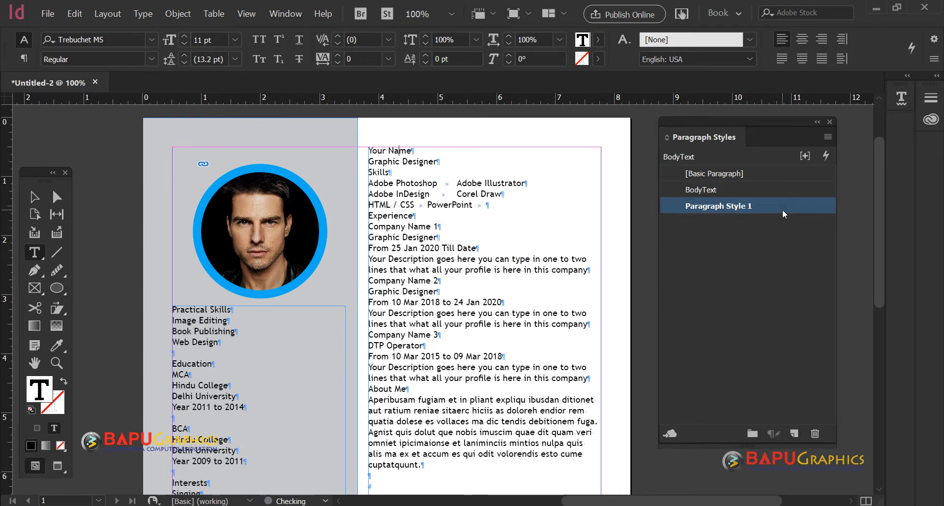
{"action": "double_click", "coordinate": [782, 208]}
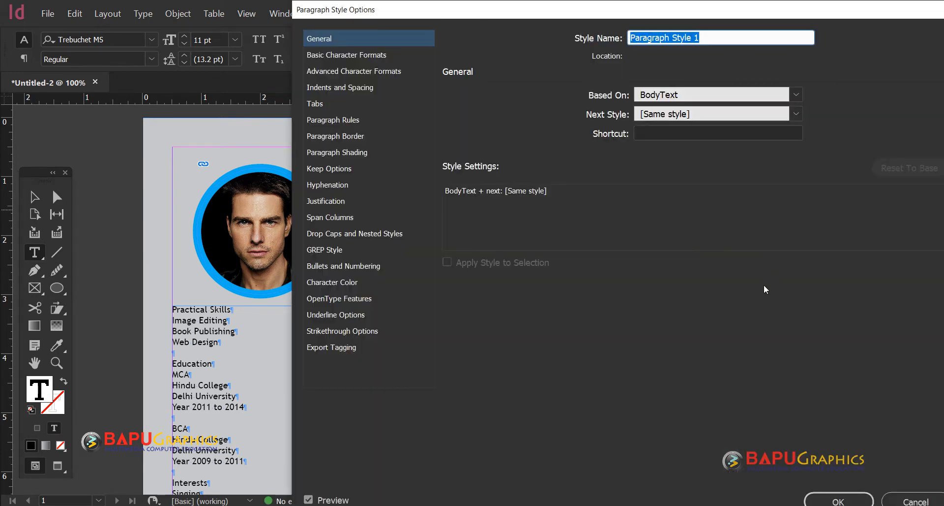
{"action": "type", "text": "MainHeading"}
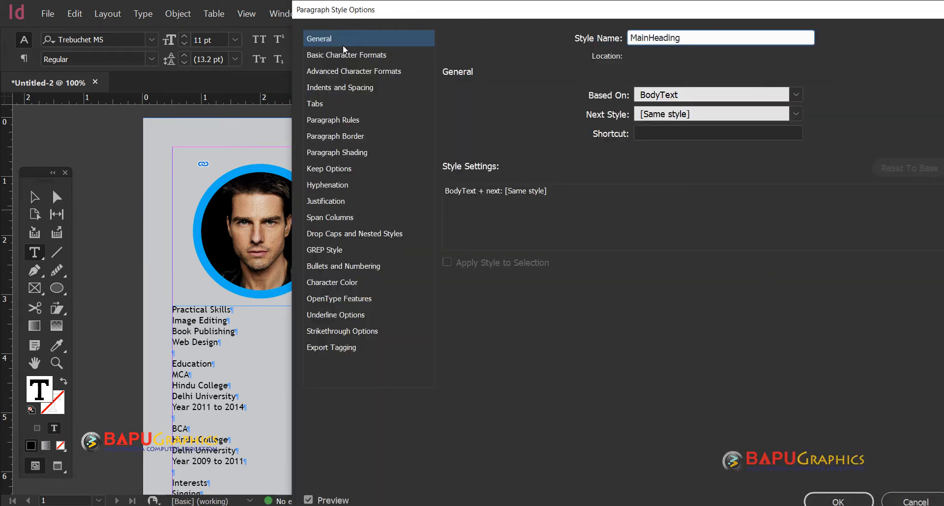
{"action": "left_click", "coordinate": [343, 45]}
{"action": "left_click", "coordinate": [684, 40]}
{"action": "double_click", "coordinate": [684, 40]}
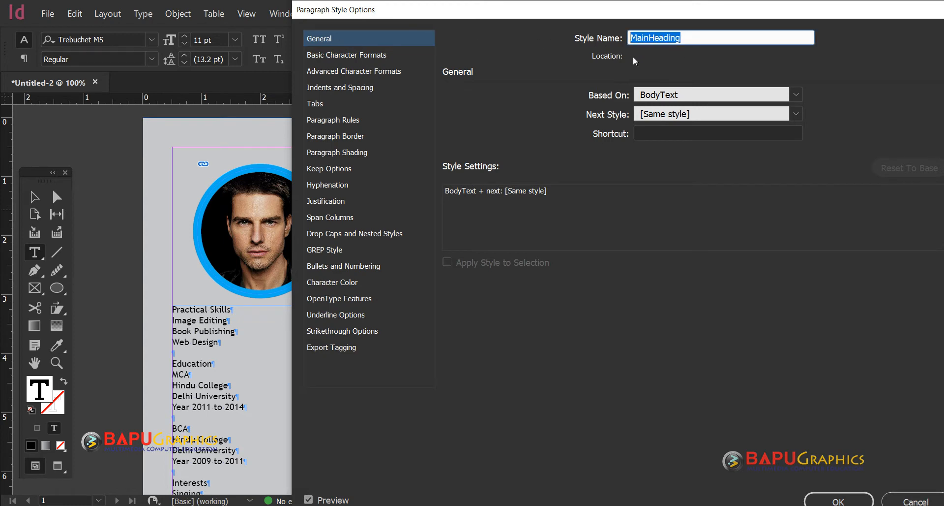
Set the MainHeading style's font size to 24 pt
{"action": "left_click_drag", "start_coordinate": [348, 9], "coordinate": [520, 17]}
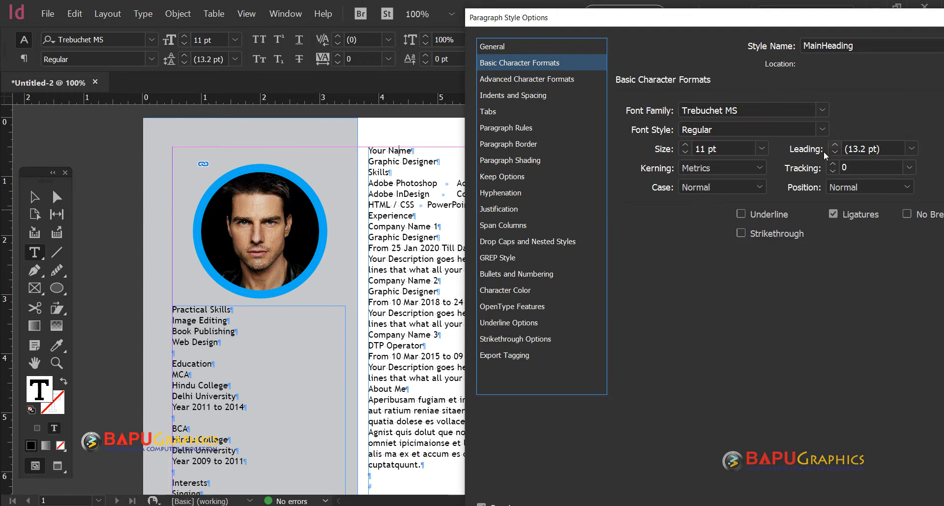
{"action": "left_click", "coordinate": [761, 148]}
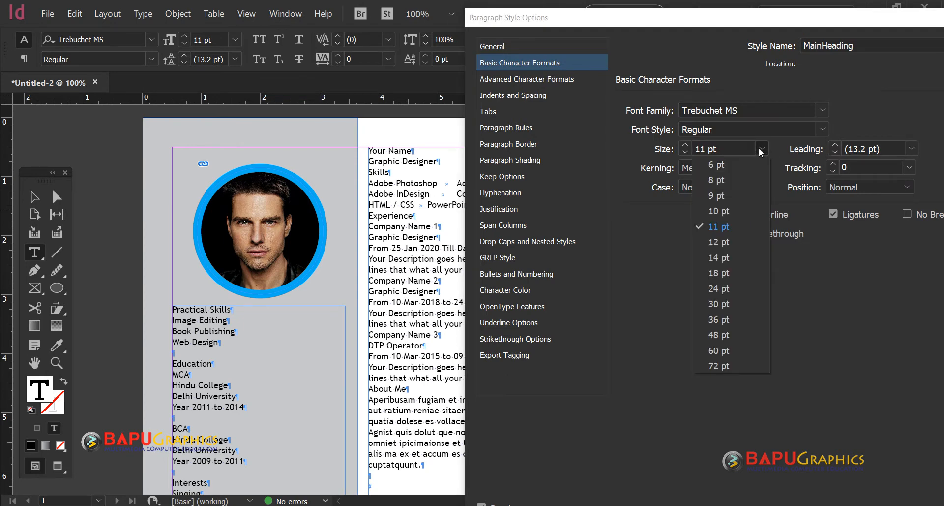
{"action": "left_click", "coordinate": [727, 284]}
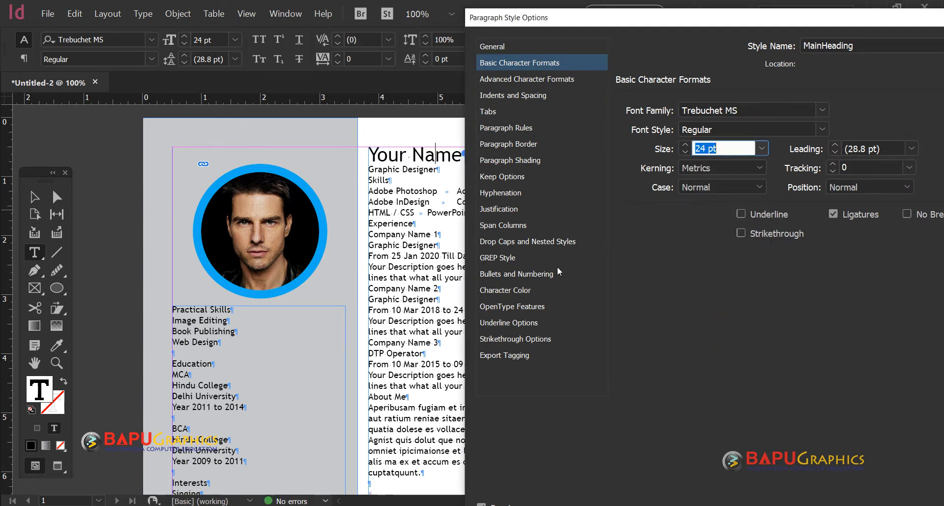
Set the MainHeading style's character color to C=100 M=0 Y=0 K=0
{"action": "left_click", "coordinate": [524, 291]}
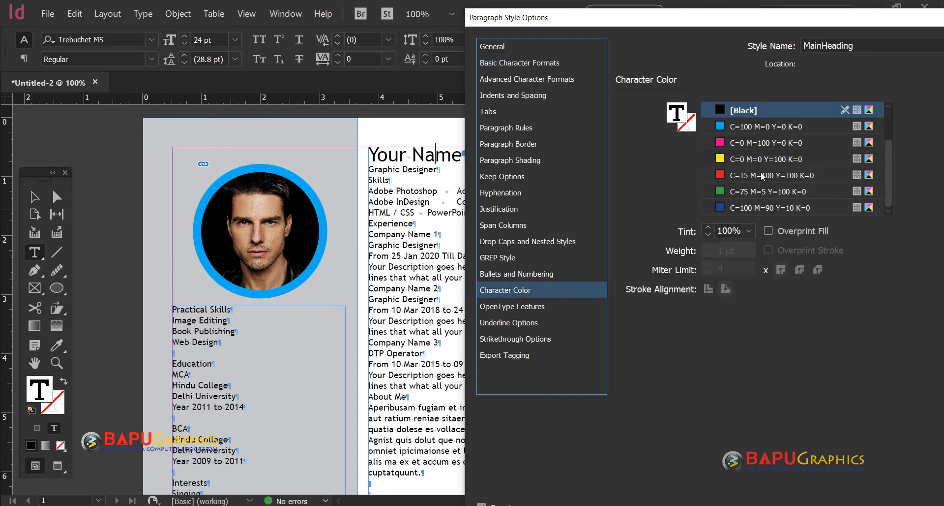
{"action": "left_click", "coordinate": [749, 126]}
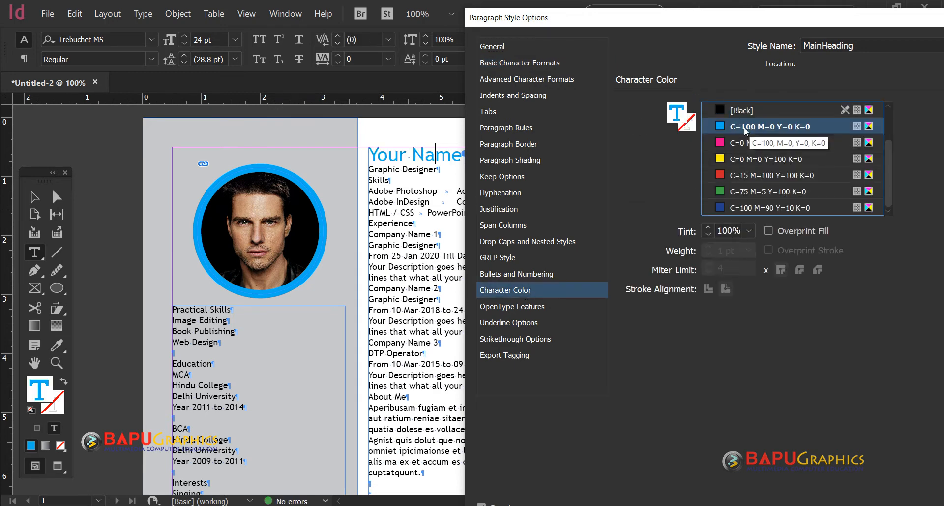
{"action": "left_click_drag", "start_coordinate": [568, 20], "coordinate": [591, 41]}
Set the MainHeading style's space after to 0.25 in
{"action": "left_click", "coordinate": [572, 82]}
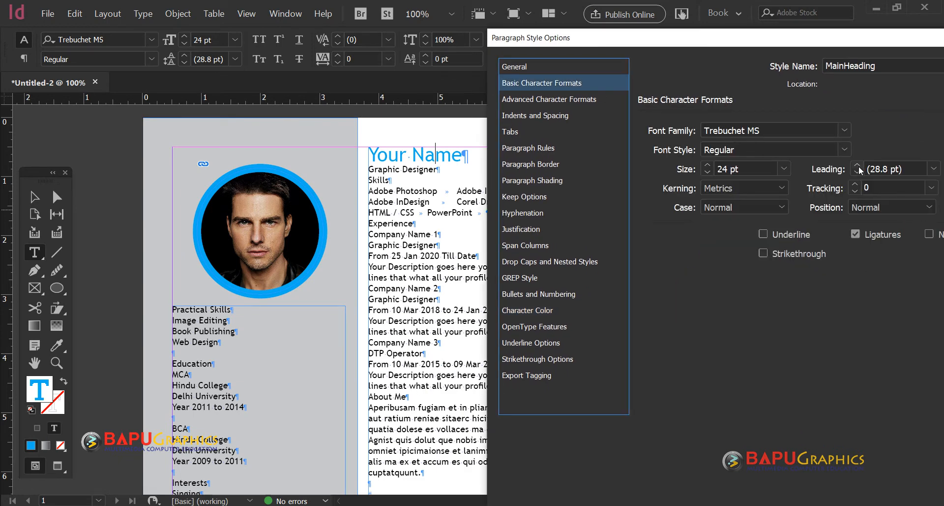
{"action": "left_click", "coordinate": [564, 100]}
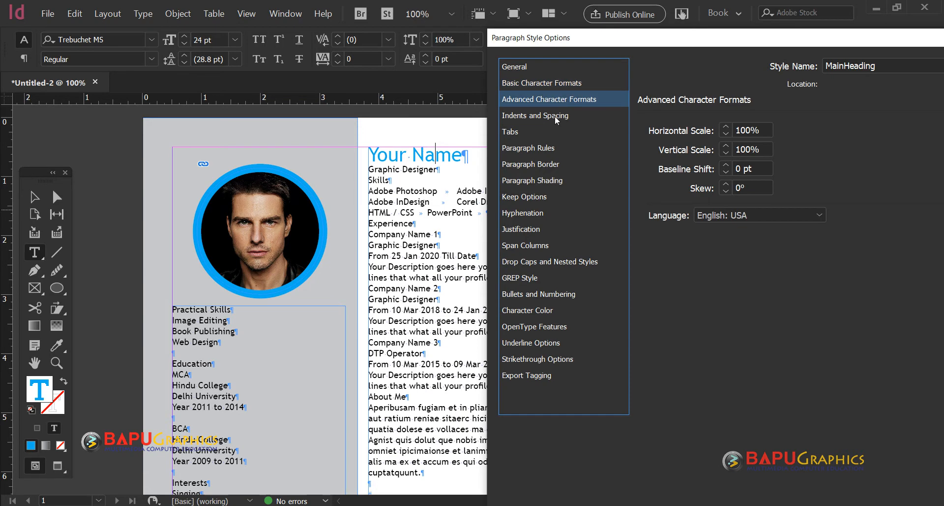
{"action": "left_click", "coordinate": [514, 118]}
{"action": "left_click_drag", "start_coordinate": [770, 47], "coordinate": [423, 243]}
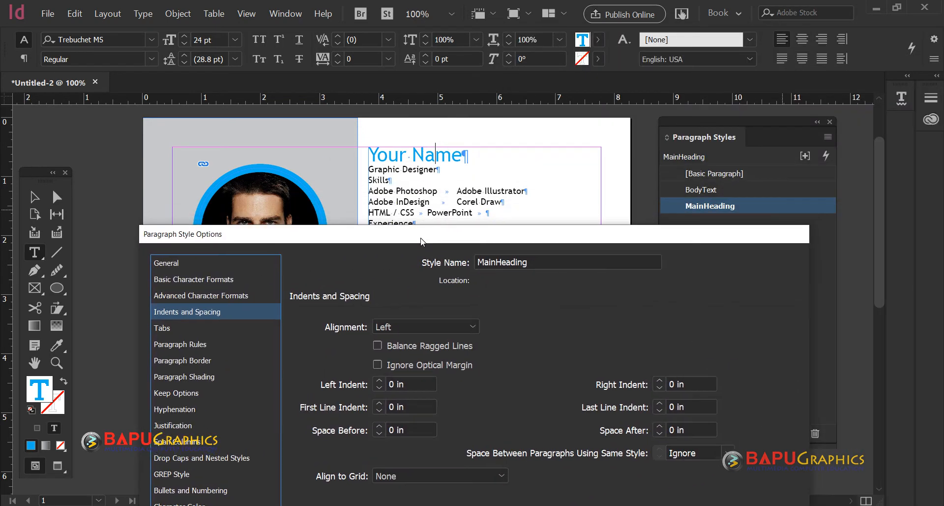
{"action": "left_click", "coordinate": [660, 426]}
{"action": "left_click", "coordinate": [660, 426]}
{"action": "left_click", "coordinate": [660, 426]}
{"action": "left_click", "coordinate": [660, 426]}
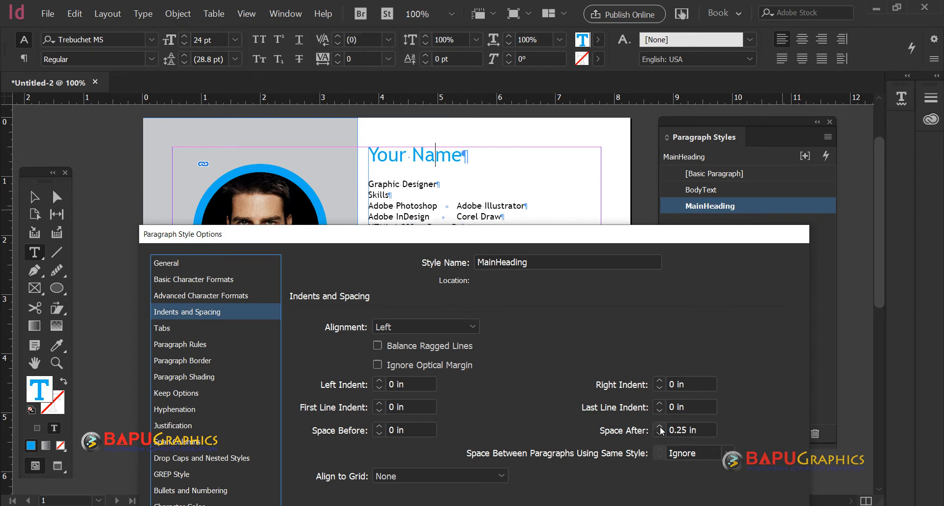
Turn on a rule below for the MainHeading style with a 3 pt weight and a 0.0625 in offset
{"action": "left_click_drag", "start_coordinate": [281, 231], "coordinate": [270, 231]}
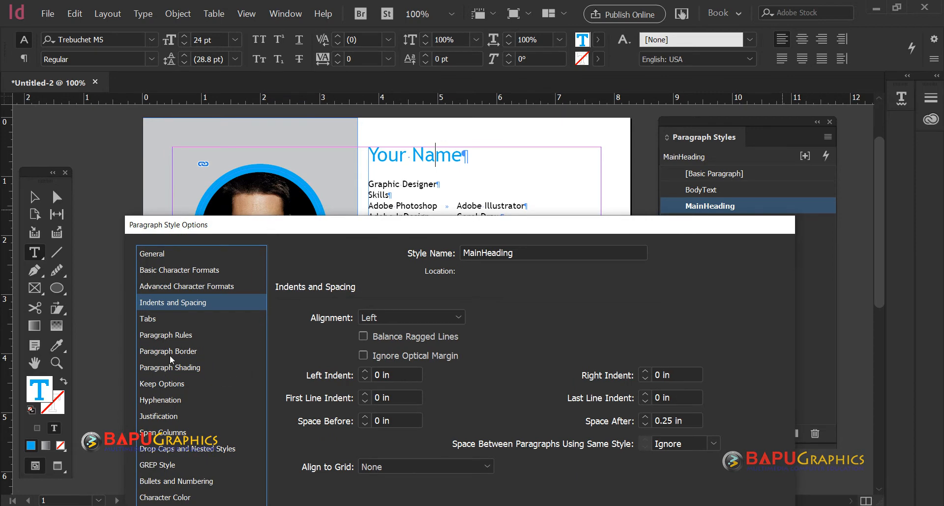
{"action": "left_click", "coordinate": [185, 336]}
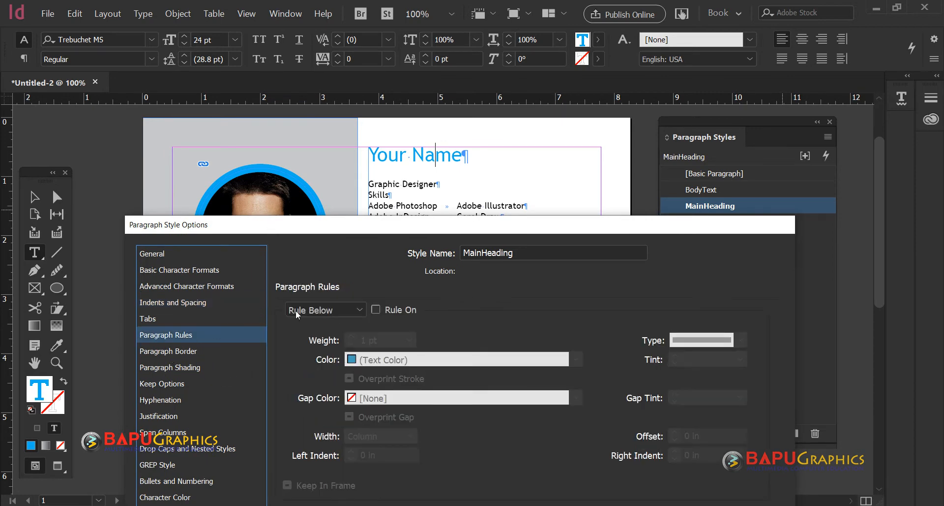
{"action": "left_click", "coordinate": [376, 309]}
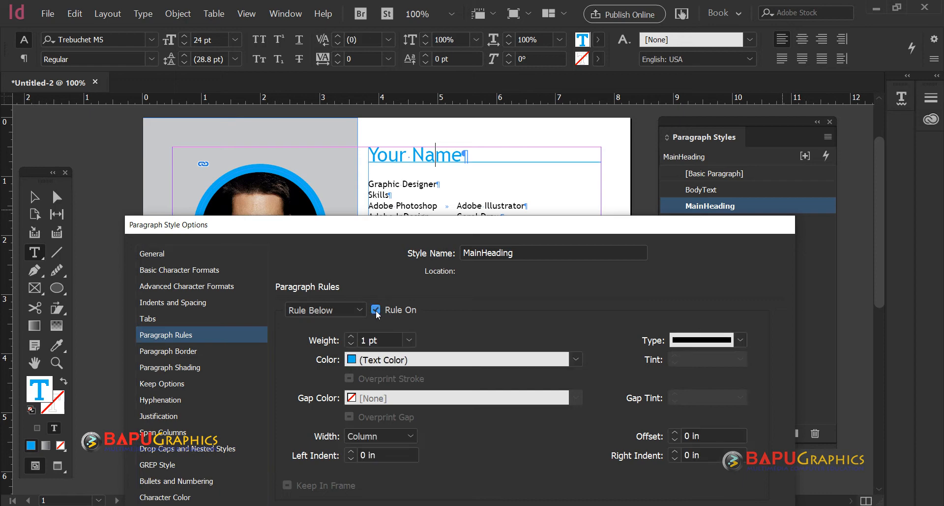
{"action": "left_click", "coordinate": [409, 339]}
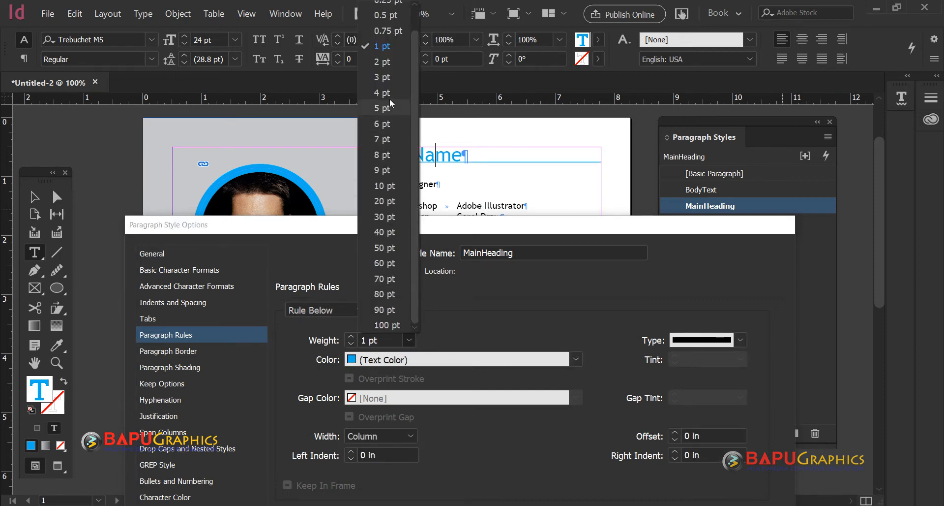
{"action": "left_click", "coordinate": [385, 108]}
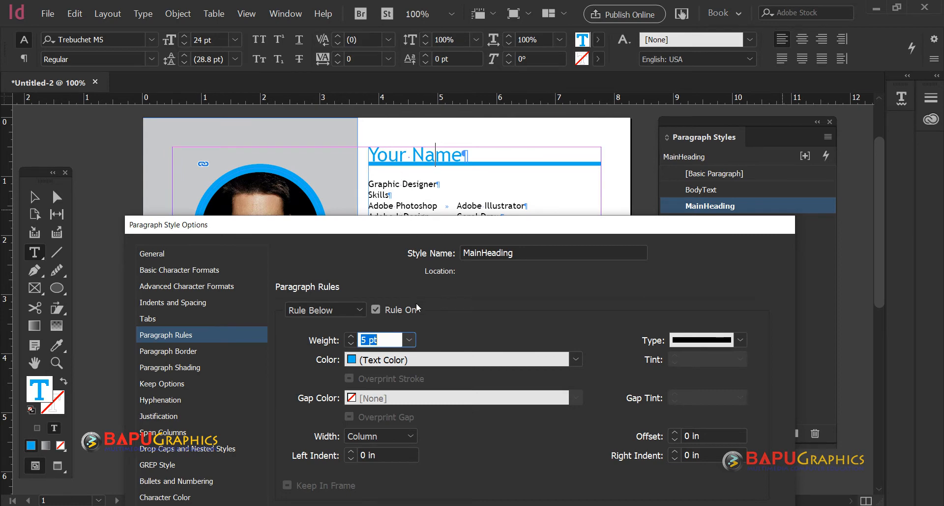
{"action": "left_click", "coordinate": [407, 339]}
{"action": "left_click", "coordinate": [388, 92]}
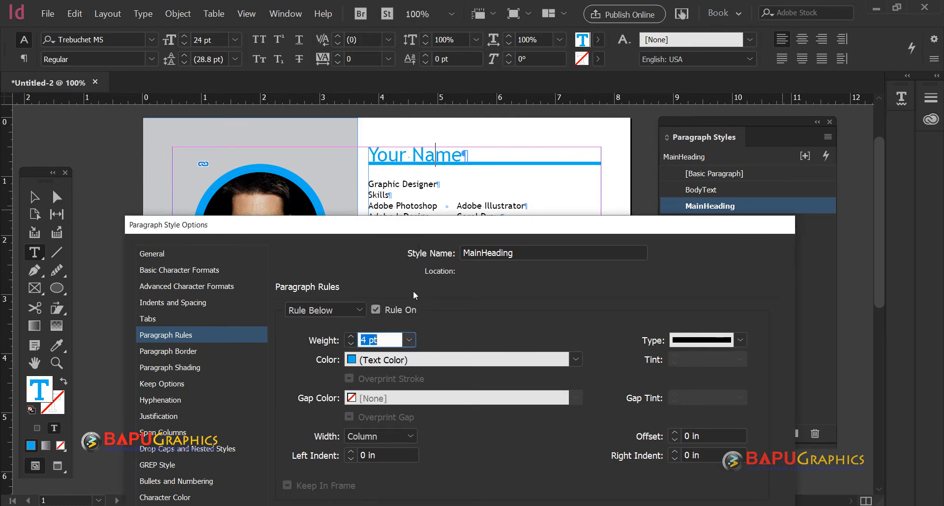
{"action": "left_click", "coordinate": [409, 339]}
{"action": "left_click", "coordinate": [387, 77]}
{"action": "left_click", "coordinate": [677, 435]}
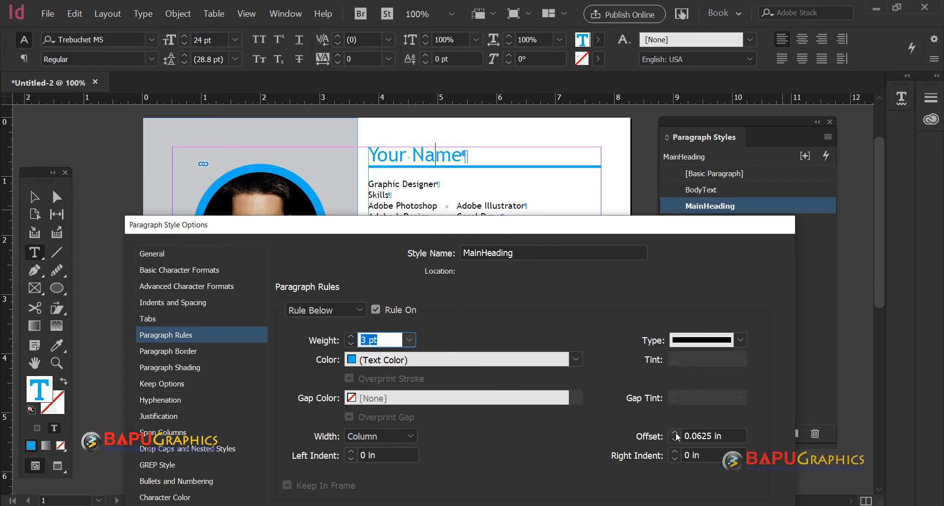
Try the heading rule at Text width, set it back to Column width, and save the MainHeading style
{"action": "left_click", "coordinate": [388, 435]}
{"action": "left_click", "coordinate": [376, 465]}
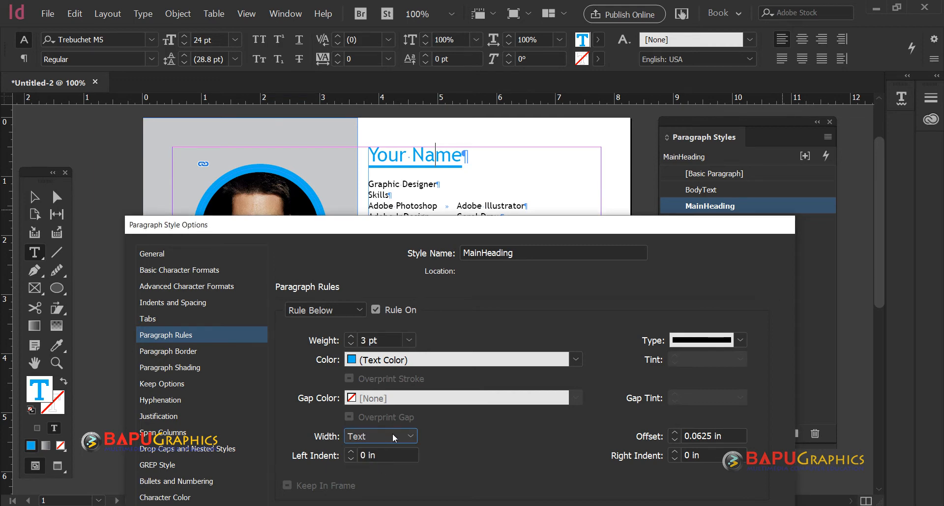
{"action": "left_click", "coordinate": [382, 435]}
{"action": "left_click", "coordinate": [374, 453]}
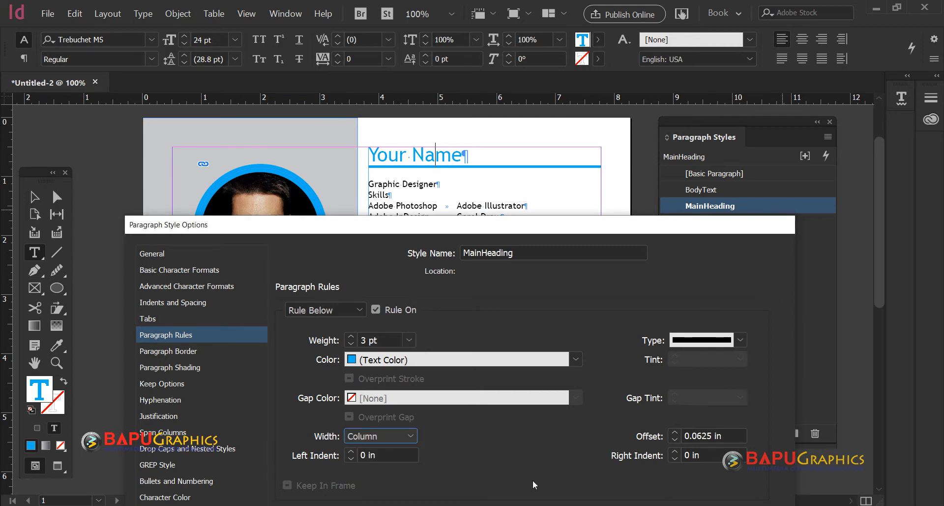
{"action": "left_click", "coordinate": [677, 453]}
{"action": "left_click", "coordinate": [674, 459]}
{"action": "left_click_drag", "start_coordinate": [493, 227], "coordinate": [484, 200]}
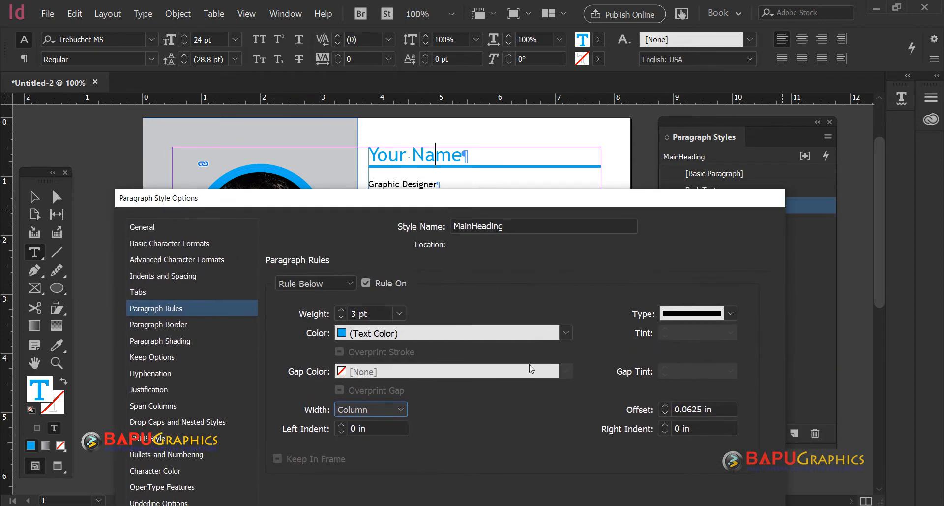
{"action": "left_click_drag", "start_coordinate": [556, 206], "coordinate": [385, 14]}
{"action": "left_click", "coordinate": [519, 499]}
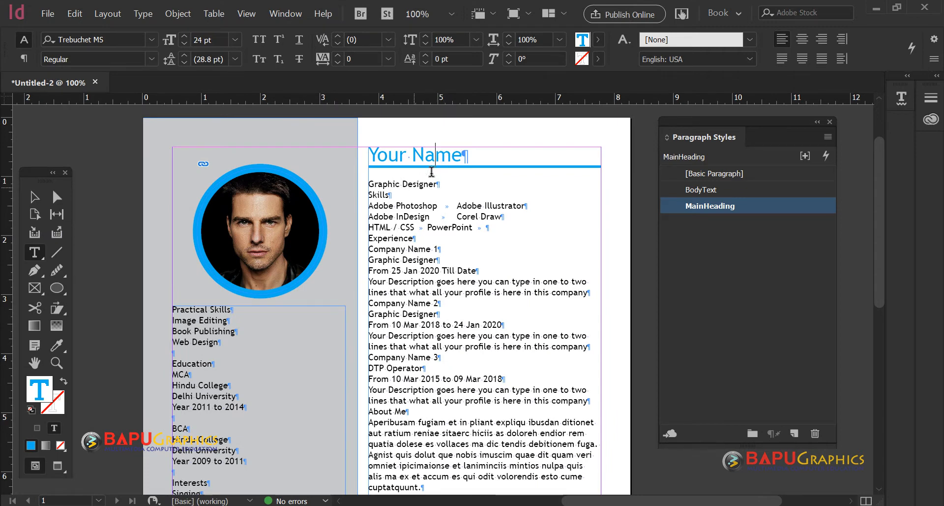
Reopen the MainHeading style's options and set its space after to 0.125 in
{"action": "double_click", "coordinate": [761, 206]}
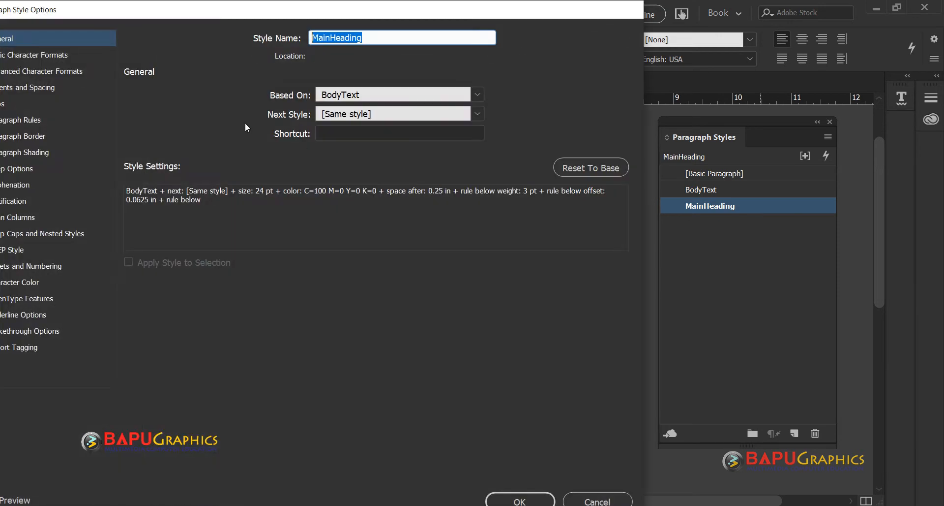
{"action": "left_click_drag", "start_coordinate": [123, 19], "coordinate": [260, 264]}
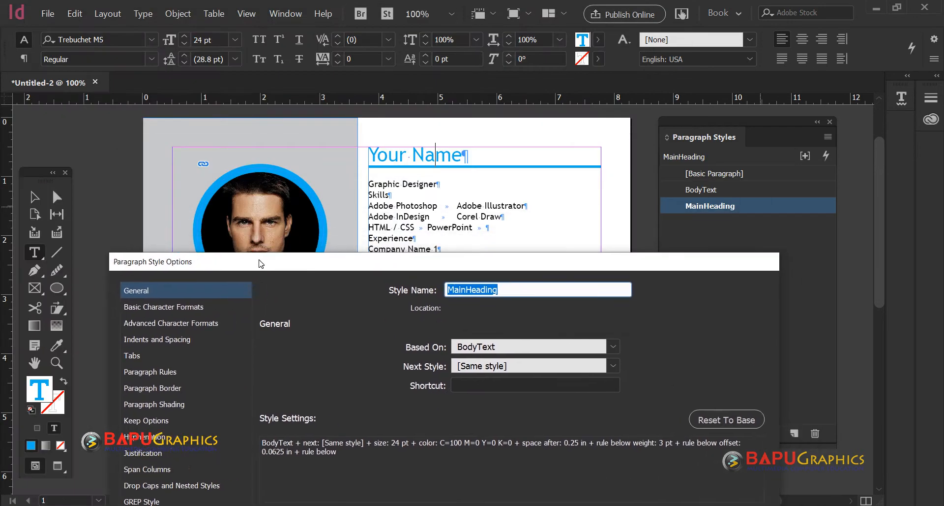
{"action": "left_click", "coordinate": [179, 339]}
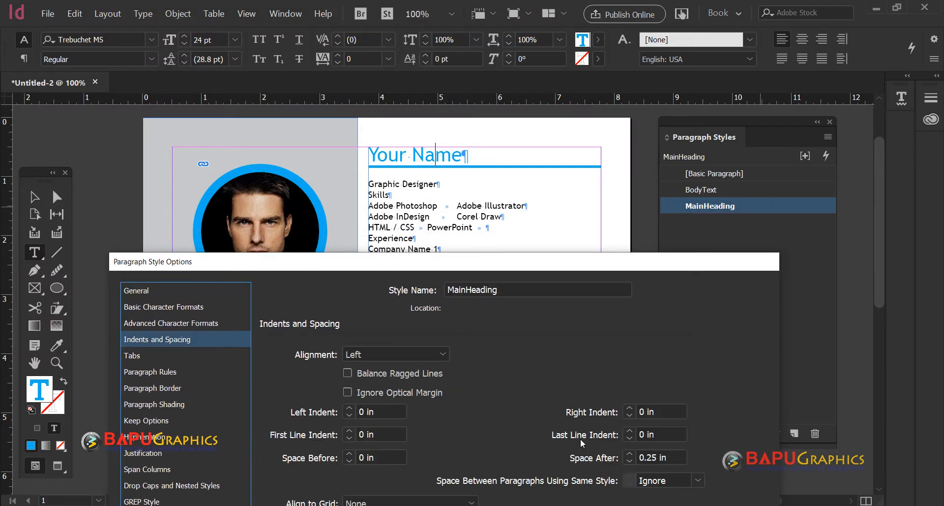
{"action": "left_click", "coordinate": [629, 462]}
{"action": "left_click", "coordinate": [629, 462]}
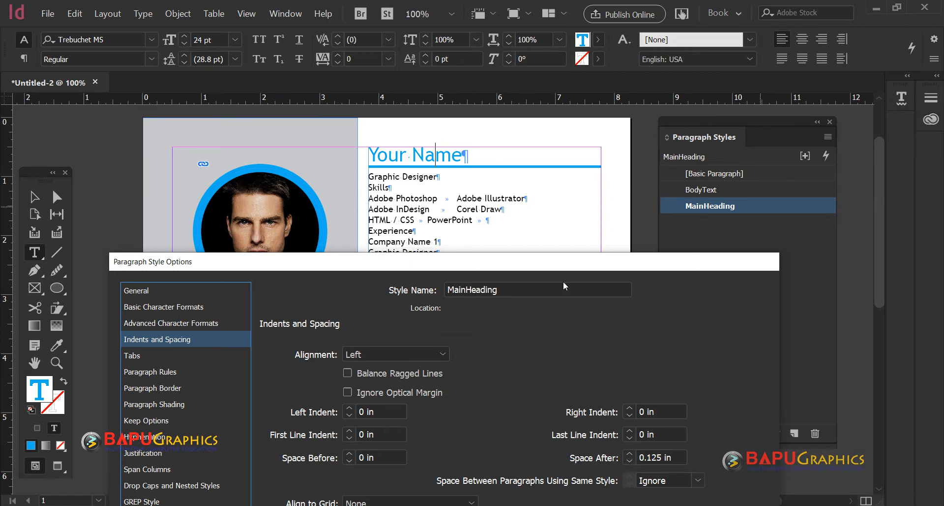
{"action": "left_click_drag", "start_coordinate": [543, 262], "coordinate": [311, 48]}
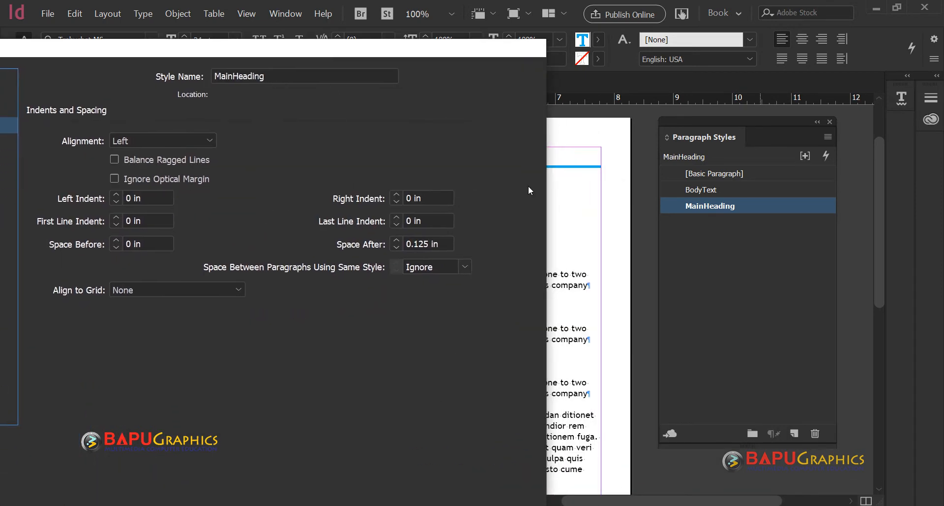
{"action": "left_click_drag", "start_coordinate": [454, 50], "coordinate": [429, 12]}
{"action": "left_click", "coordinate": [389, 499]}
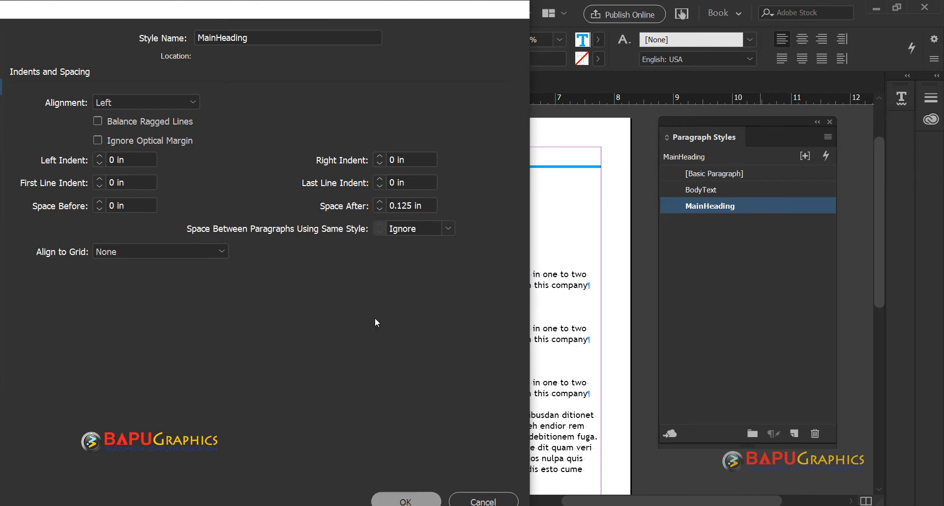
Create a paragraph style from the "Graphic Designer" line below the name and name it PostHeading
{"action": "left_click", "coordinate": [418, 176]}
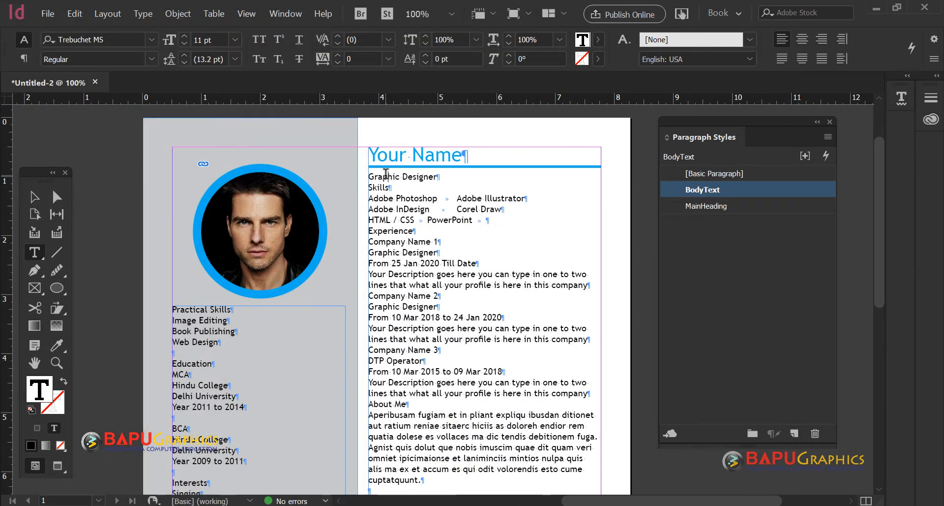
{"action": "left_click", "coordinate": [795, 433]}
{"action": "left_click", "coordinate": [779, 206]}
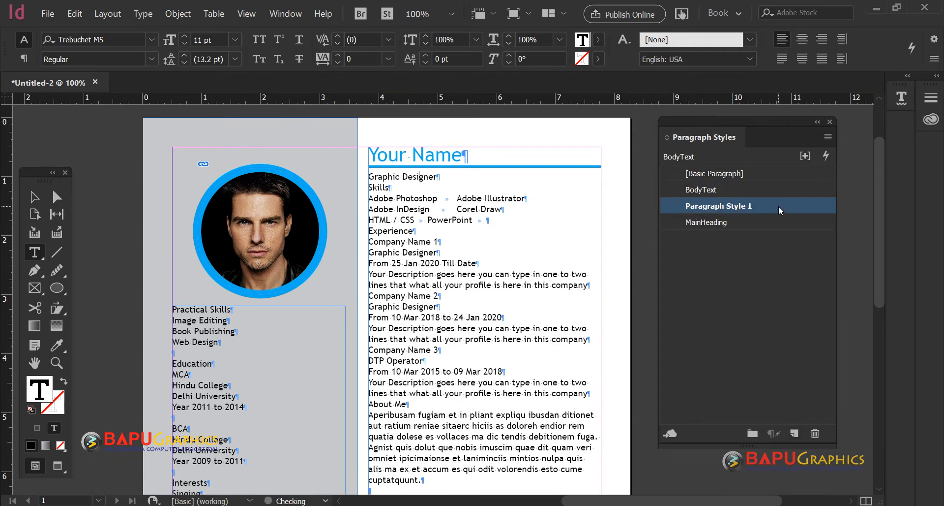
{"action": "double_click", "coordinate": [778, 205]}
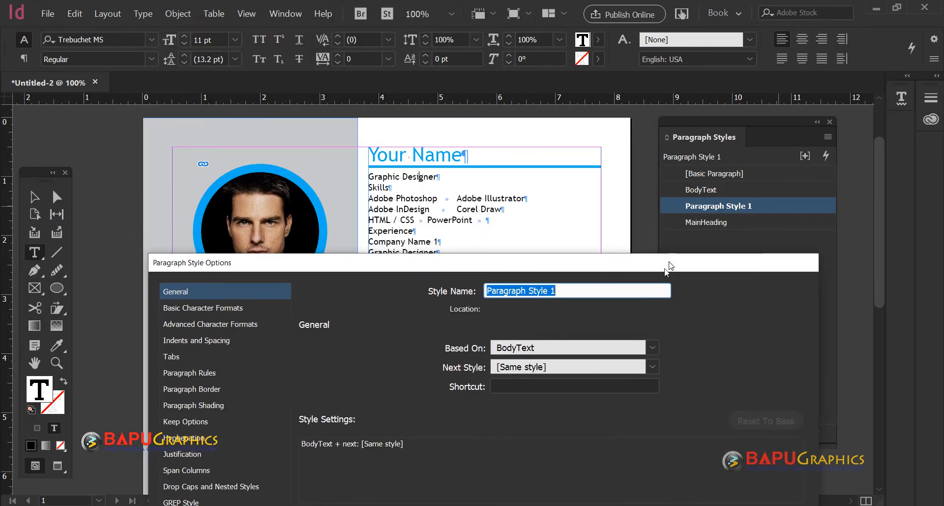
{"action": "type", "text": "PostHeading"}
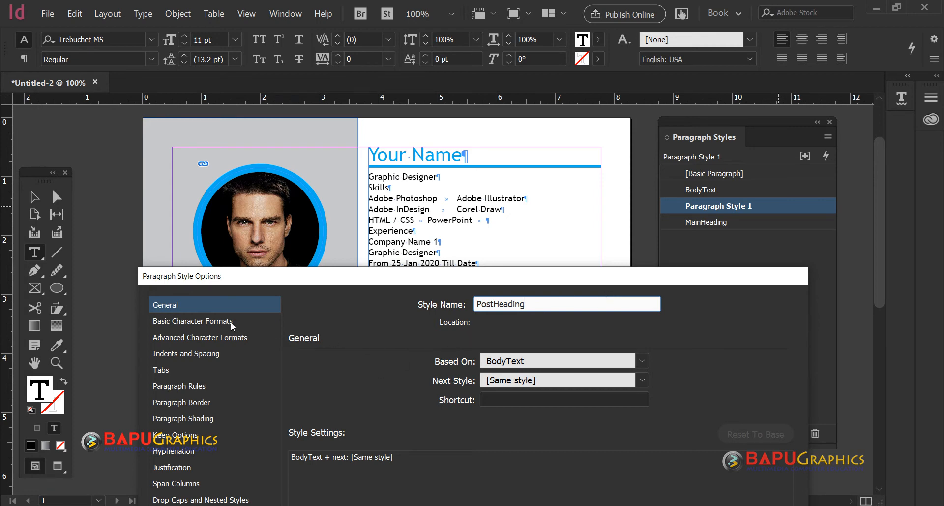
Try to set the PostHeading style's space after to 0.0625 in
{"action": "left_click", "coordinate": [213, 353]}
{"action": "left_click", "coordinate": [658, 469]}
{"action": "left_click", "coordinate": [658, 469]}
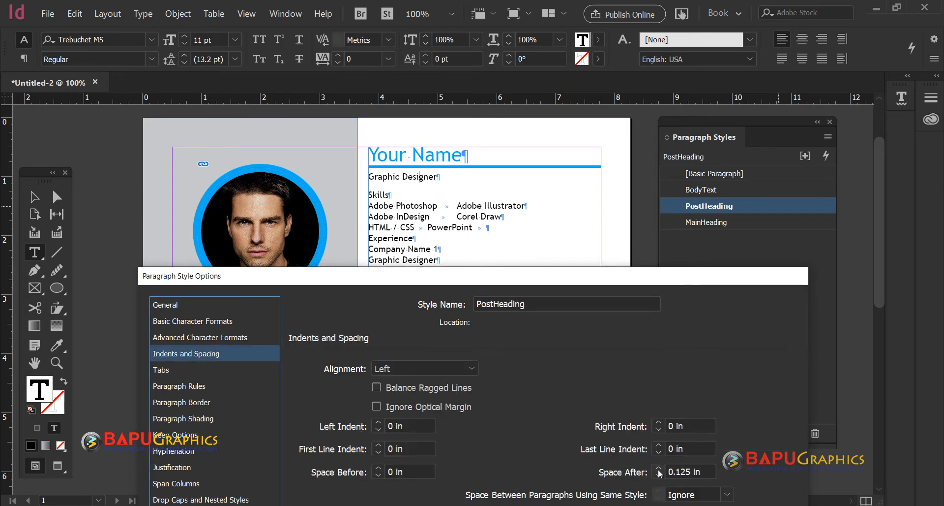
{"action": "left_click", "coordinate": [659, 469]}
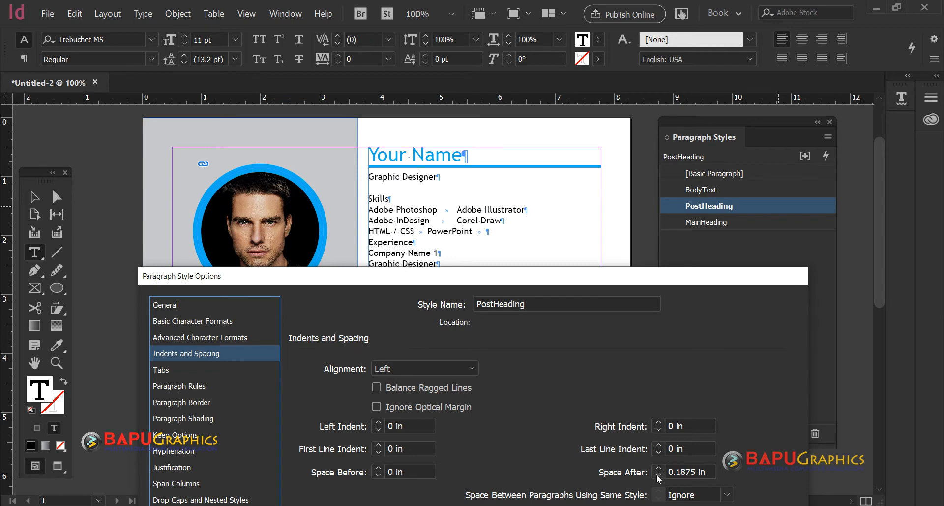
{"action": "left_click", "coordinate": [659, 476]}
{"action": "left_click", "coordinate": [658, 477]}
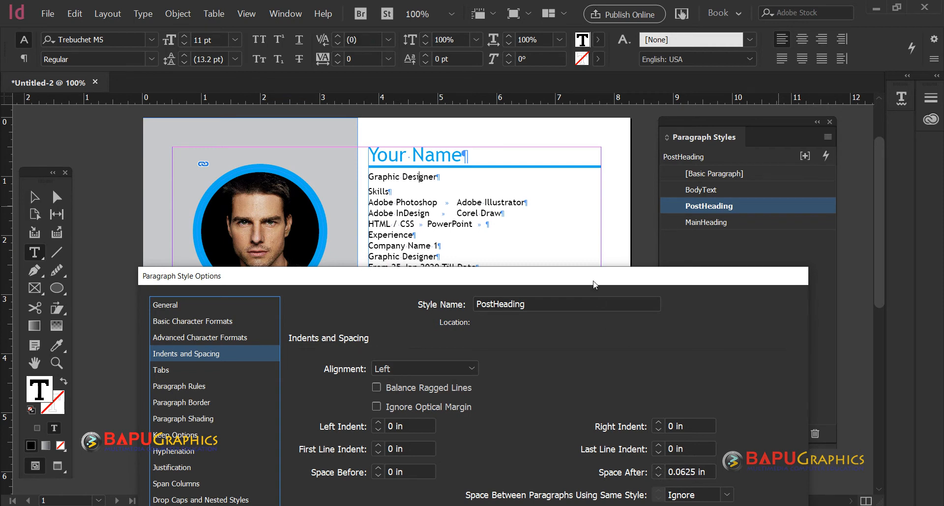
{"action": "left_click_drag", "start_coordinate": [593, 281], "coordinate": [369, 16]}
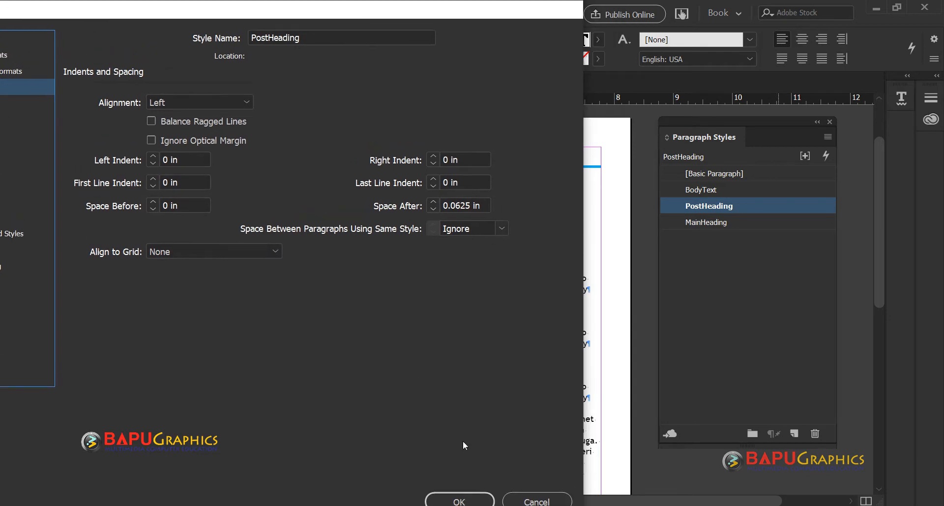
{"action": "left_click", "coordinate": [537, 501]}
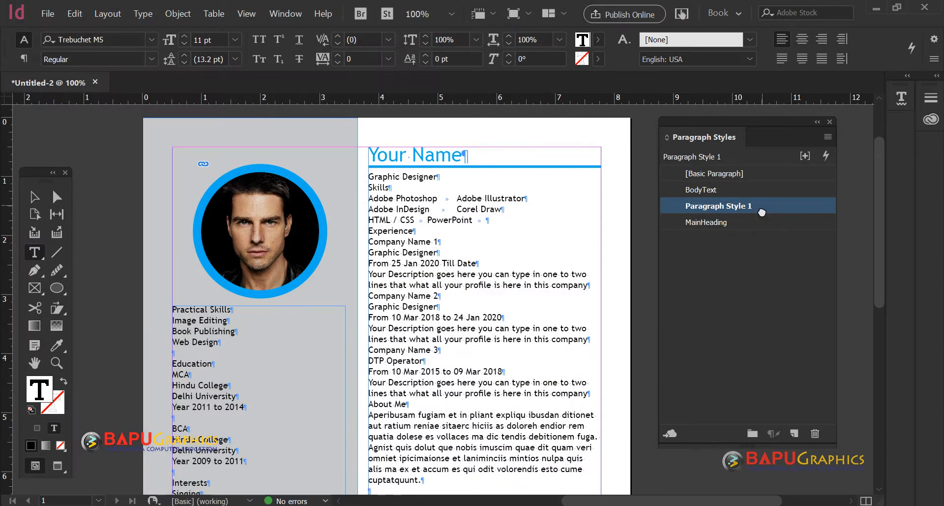
Delete Paragraph Style 1, replacing it with [Basic Paragraph], and reapply BodyText to the "Graphic Designer" line below the name
{"action": "left_click", "coordinate": [814, 433]}
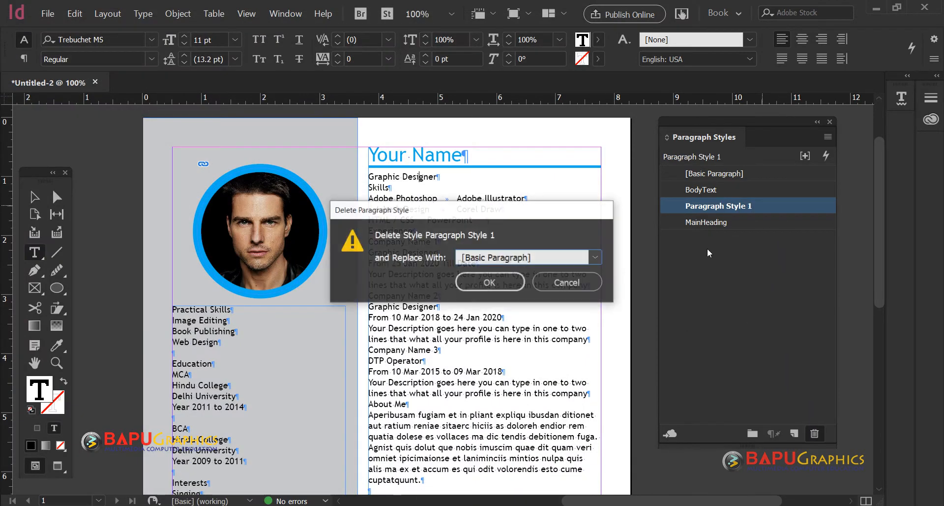
{"action": "left_click", "coordinate": [490, 282]}
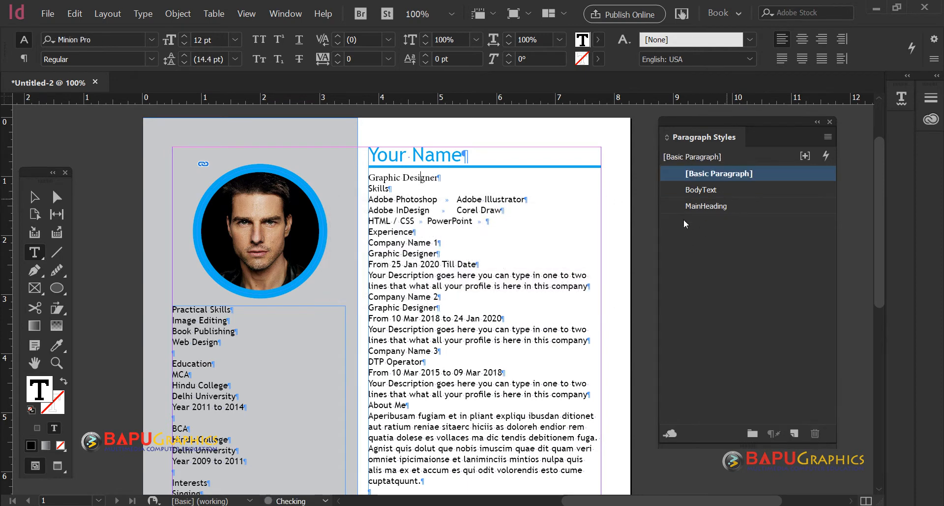
{"action": "left_click", "coordinate": [421, 178]}
{"action": "left_click", "coordinate": [742, 189]}
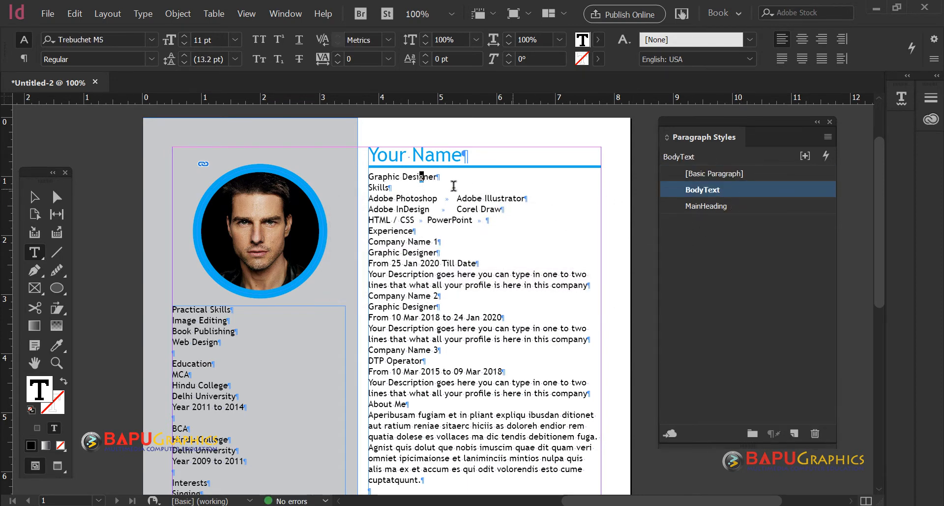
Create a new paragraph style from the "Skills" line and name it Sub Heading
{"action": "left_click", "coordinate": [380, 186]}
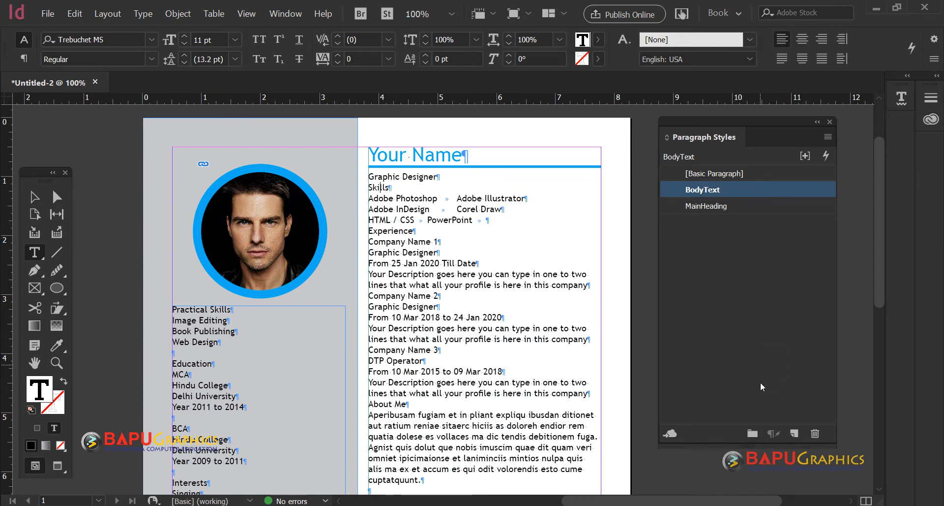
{"action": "left_click", "coordinate": [793, 434]}
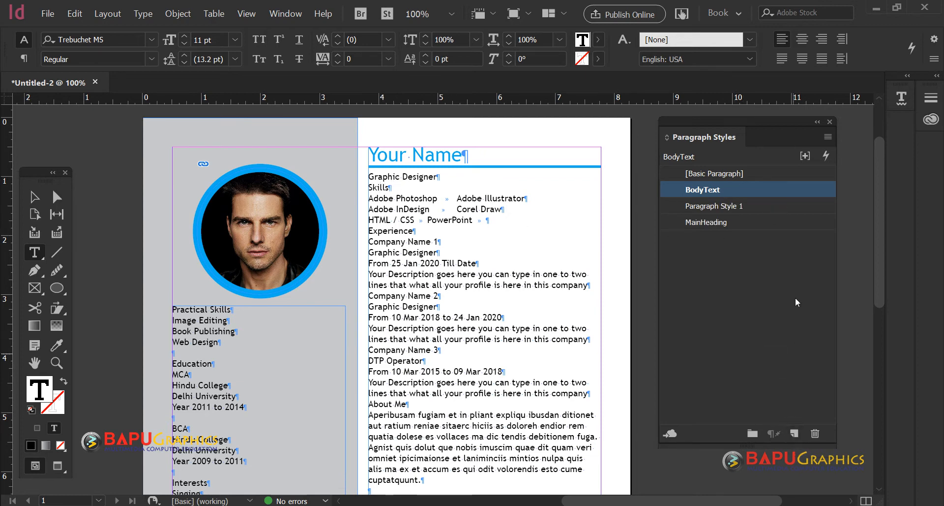
{"action": "left_click", "coordinate": [775, 205]}
{"action": "double_click", "coordinate": [775, 205]}
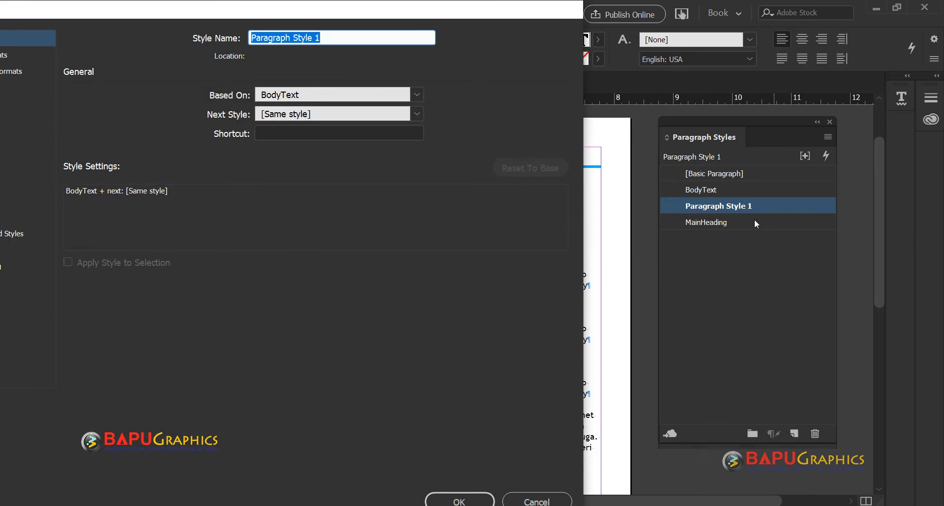
{"action": "type", "text": "Sub Heading"}
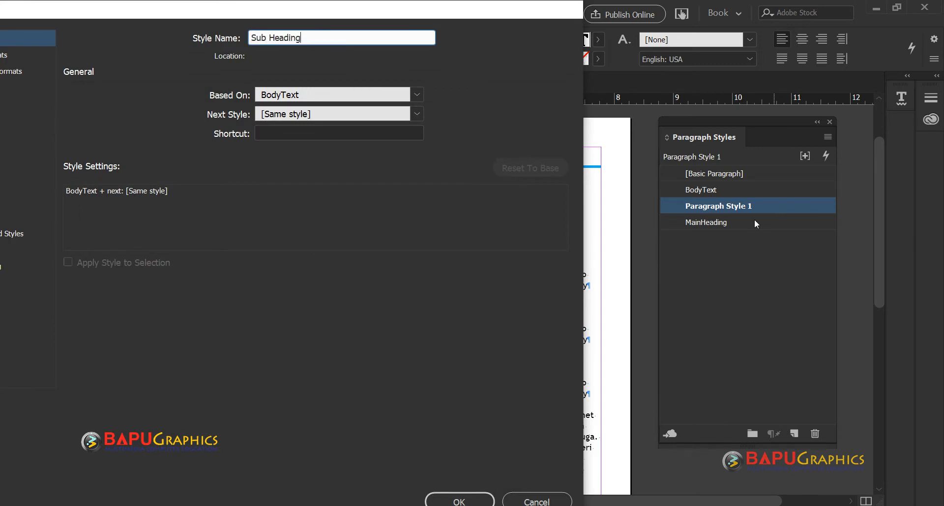
Set the Sub Heading style's character color to C=100 M=0 Y=0 K=0
{"action": "left_click_drag", "start_coordinate": [308, 7], "coordinate": [638, 256]}
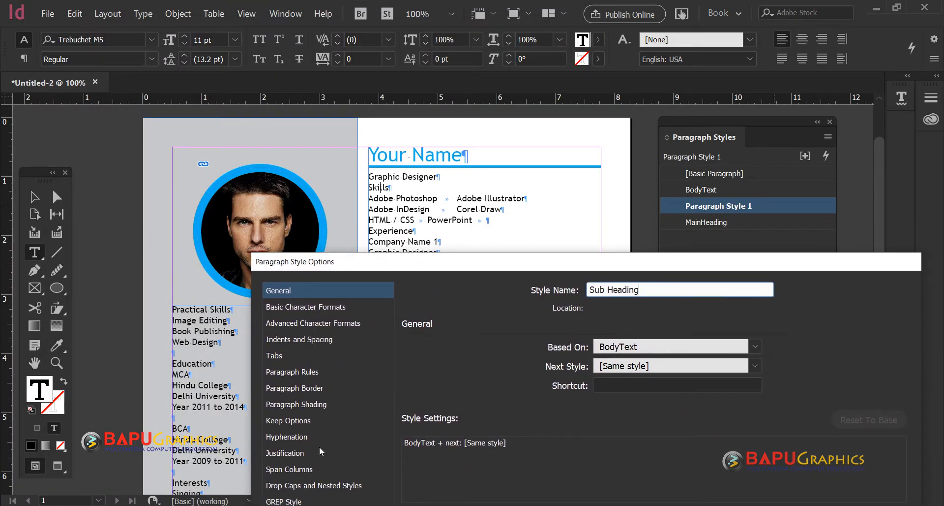
{"action": "left_click_drag", "start_coordinate": [333, 259], "coordinate": [227, 178]}
{"action": "left_click", "coordinate": [206, 447]}
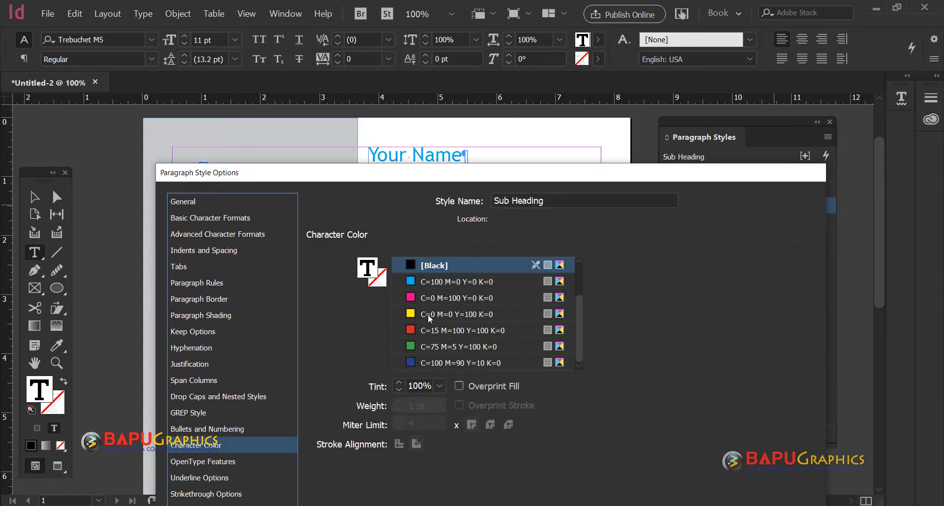
{"action": "left_click", "coordinate": [458, 283]}
Set the Sub Heading style's space after to 0.0625 in and space before to 0.1875 in
{"action": "left_click_drag", "start_coordinate": [445, 172], "coordinate": [467, 271]}
{"action": "left_click", "coordinate": [264, 347]}
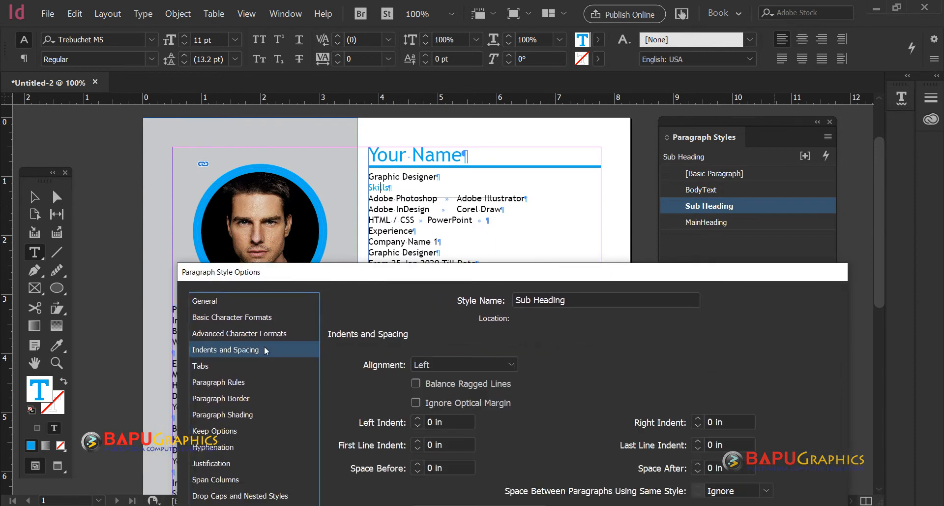
{"action": "left_click", "coordinate": [697, 464]}
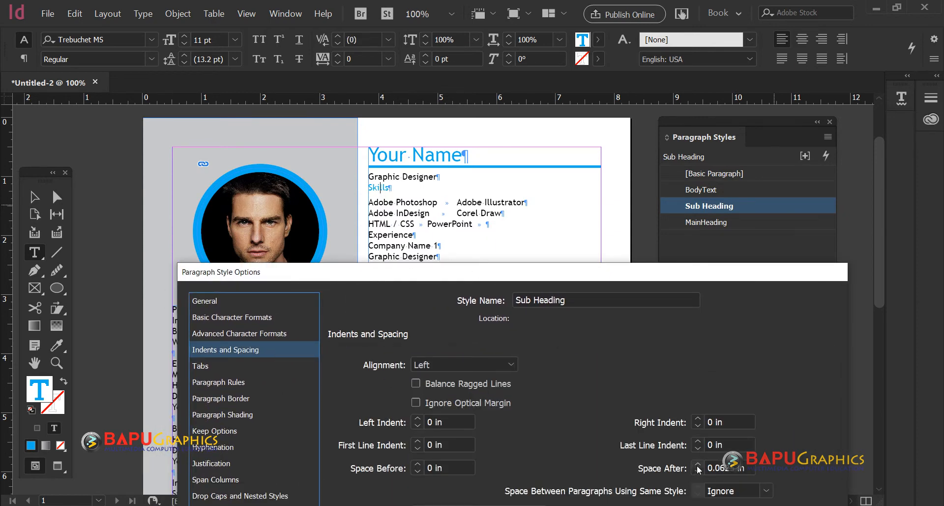
{"action": "left_click", "coordinate": [417, 464]}
{"action": "left_click", "coordinate": [417, 464]}
{"action": "left_click", "coordinate": [417, 464]}
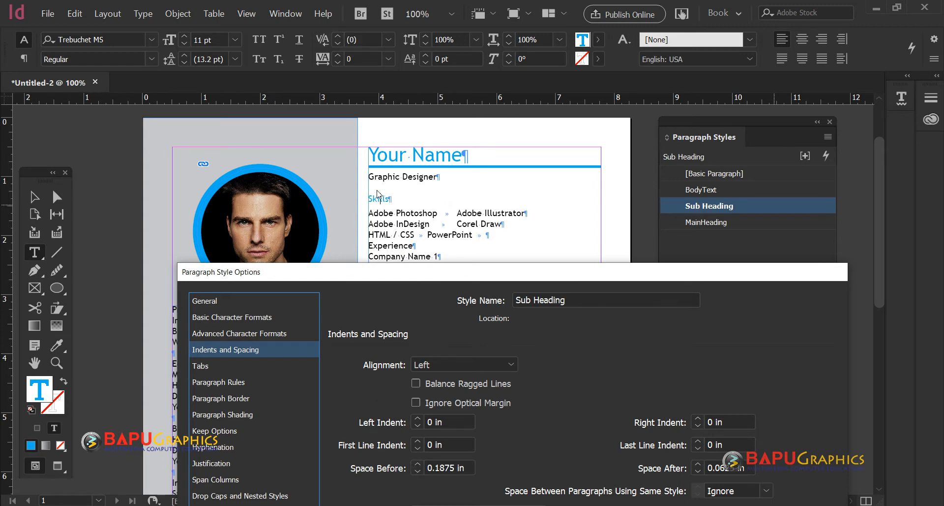
{"action": "left_click_drag", "start_coordinate": [388, 274], "coordinate": [376, 260]}
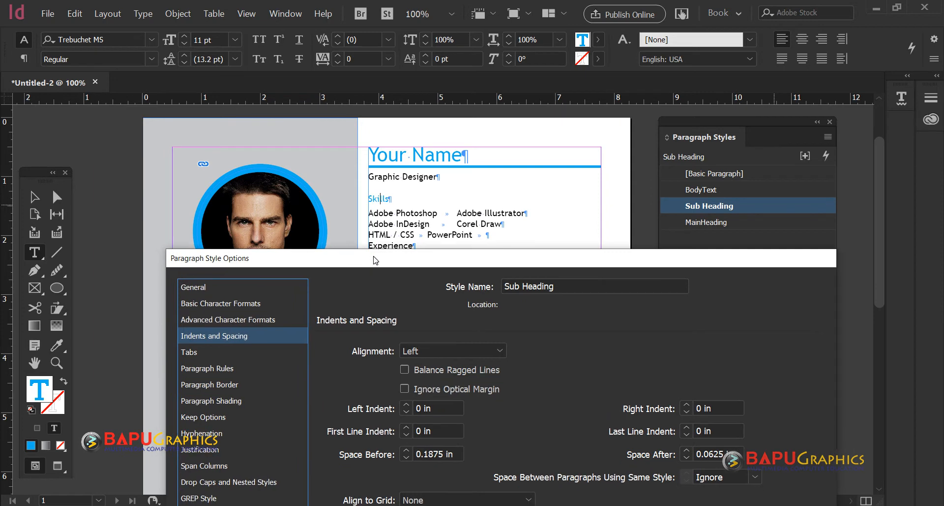
Turn on a rule below in the Sub Heading style with a 0.9375 in right indent and 0.0625 in offset
{"action": "left_click", "coordinate": [235, 369]}
{"action": "left_click", "coordinate": [417, 342]}
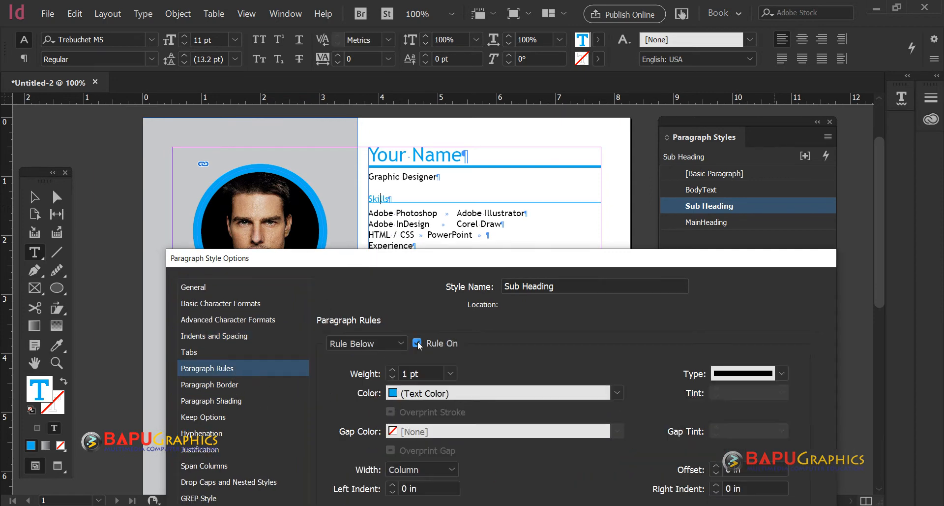
{"action": "left_click", "coordinate": [717, 494]}
{"action": "left_click", "coordinate": [717, 494]}
{"action": "left_click", "coordinate": [717, 493]}
{"action": "left_click", "coordinate": [717, 484]}
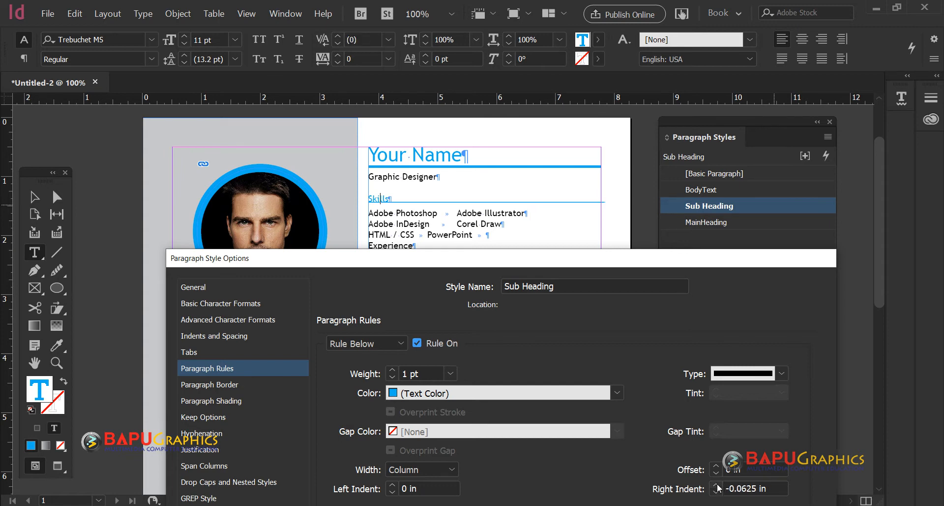
{"action": "left_click", "coordinate": [717, 485]}
{"action": "left_click", "coordinate": [717, 485]}
{"action": "left_click", "coordinate": [717, 484]}
{"action": "left_click", "coordinate": [717, 484]}
{"action": "left_click", "coordinate": [717, 484]}
{"action": "left_click", "coordinate": [717, 485]}
{"action": "left_click", "coordinate": [717, 466]}
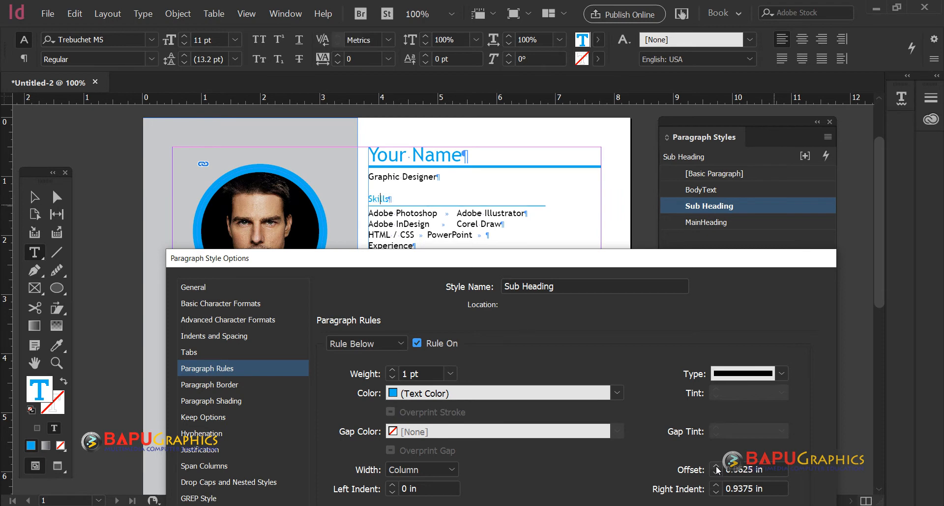
Increase the Sub Heading style's space after to 0.125 in
{"action": "left_click", "coordinate": [235, 336]}
{"action": "left_click", "coordinate": [686, 452]}
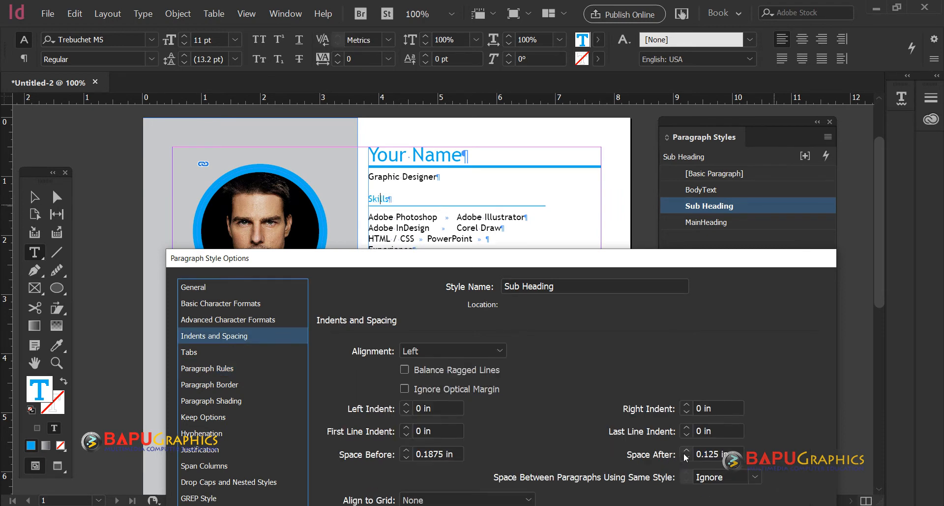
{"action": "left_click_drag", "start_coordinate": [559, 254], "coordinate": [466, 221]}
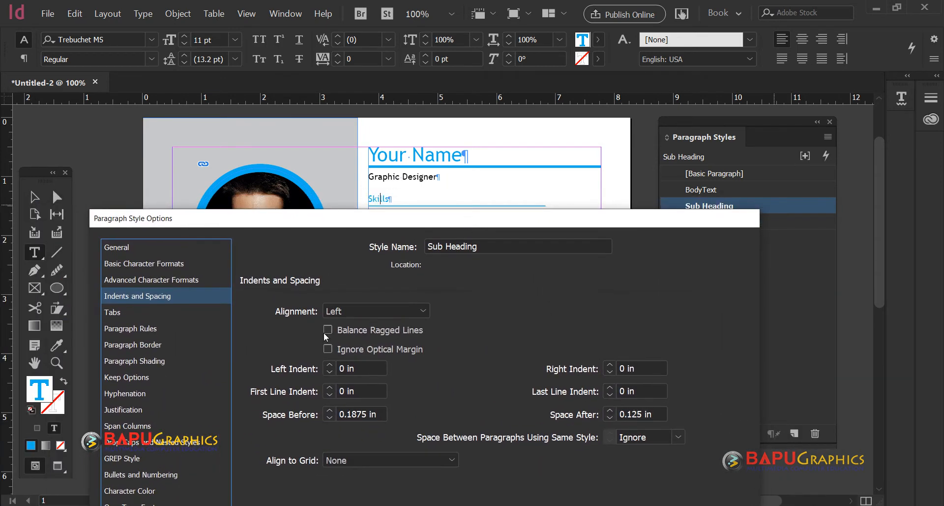
Set the Sub Heading rule's right indent to 1.375 in and its left indent to 0.0625 in
{"action": "left_click", "coordinate": [148, 328]}
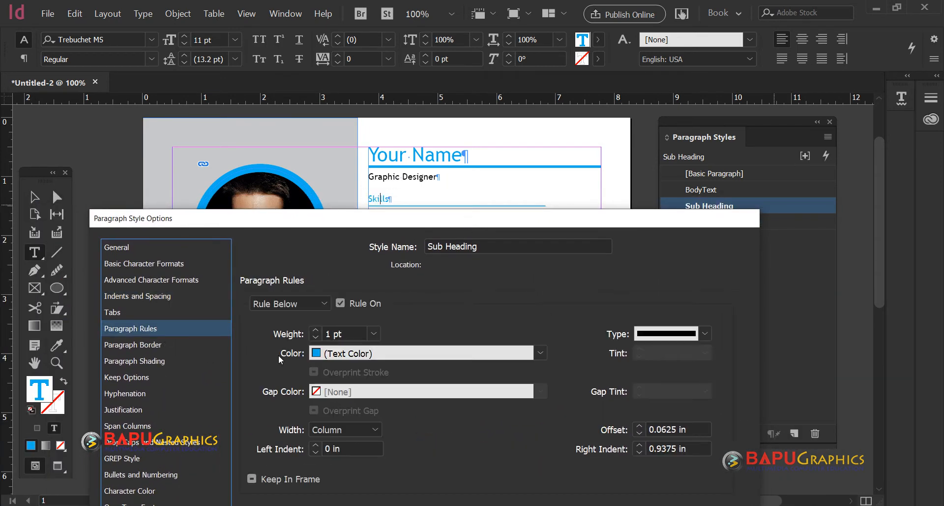
{"action": "left_click", "coordinate": [639, 445]}
{"action": "left_click", "coordinate": [639, 445]}
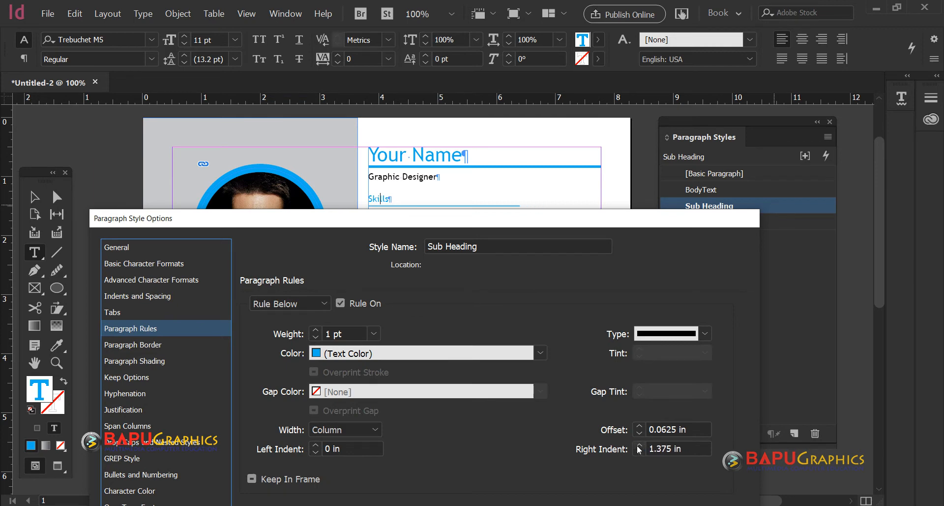
{"action": "left_click_drag", "start_coordinate": [562, 219], "coordinate": [494, 234]}
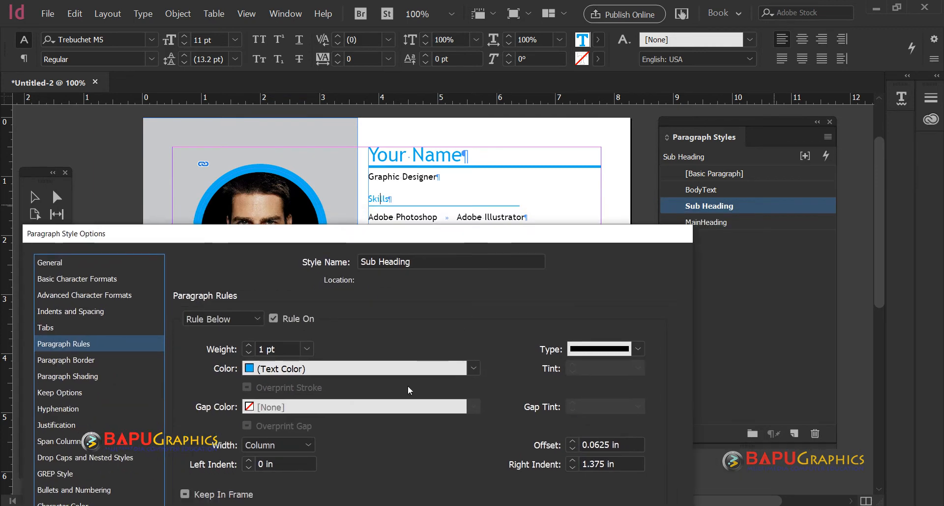
{"action": "left_click", "coordinate": [249, 460]}
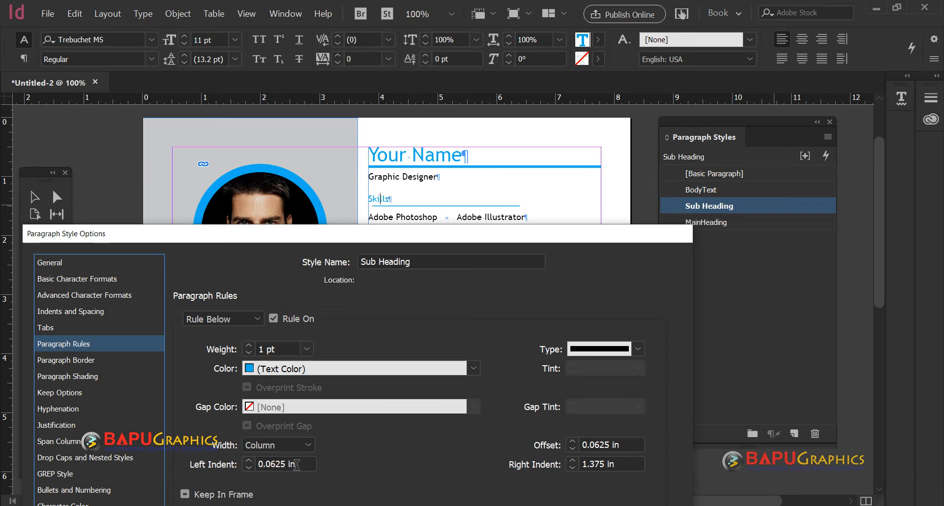
Try the Sub Heading rule as a Thick - Thick line at 3 pt weight, and as Dashed (3 and 2)
{"action": "left_click", "coordinate": [639, 348]}
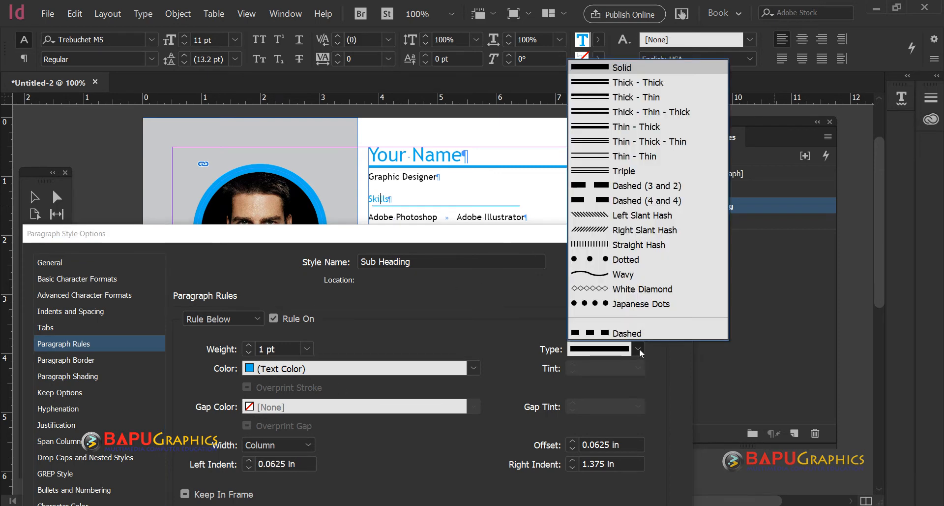
{"action": "left_click", "coordinate": [658, 85]}
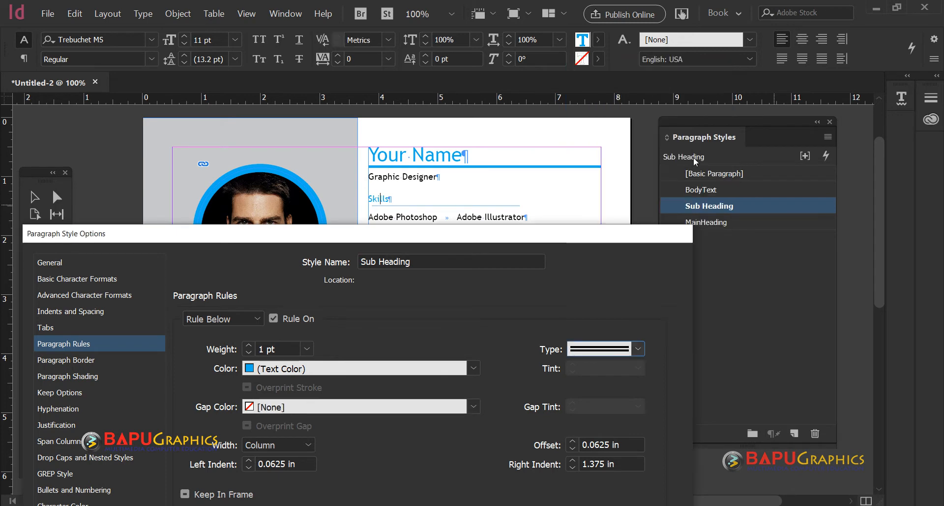
{"action": "left_click", "coordinate": [306, 349]}
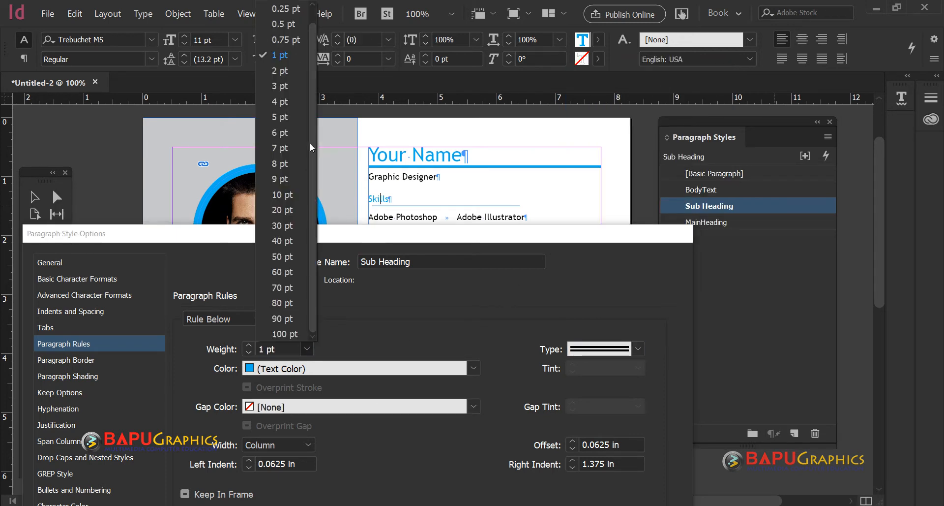
{"action": "left_click", "coordinate": [294, 85]}
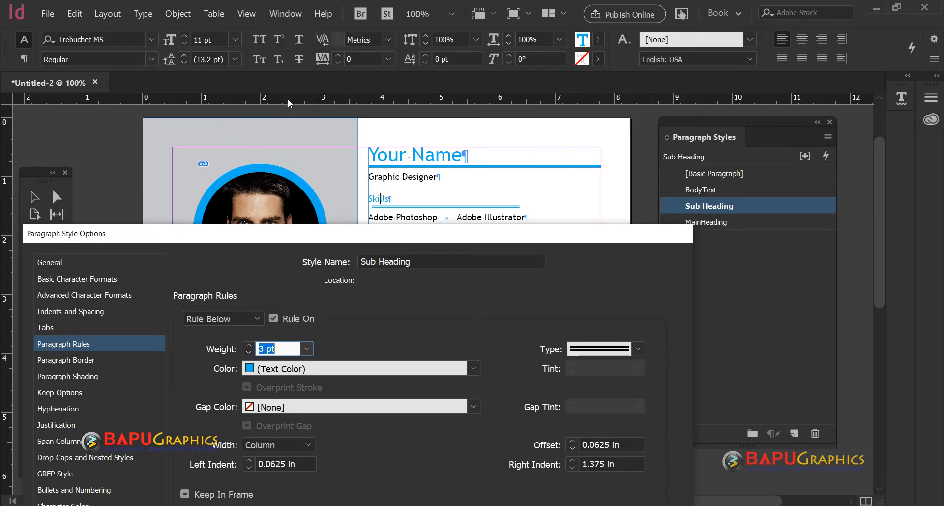
{"action": "left_click", "coordinate": [638, 348]}
{"action": "left_click", "coordinate": [621, 186]}
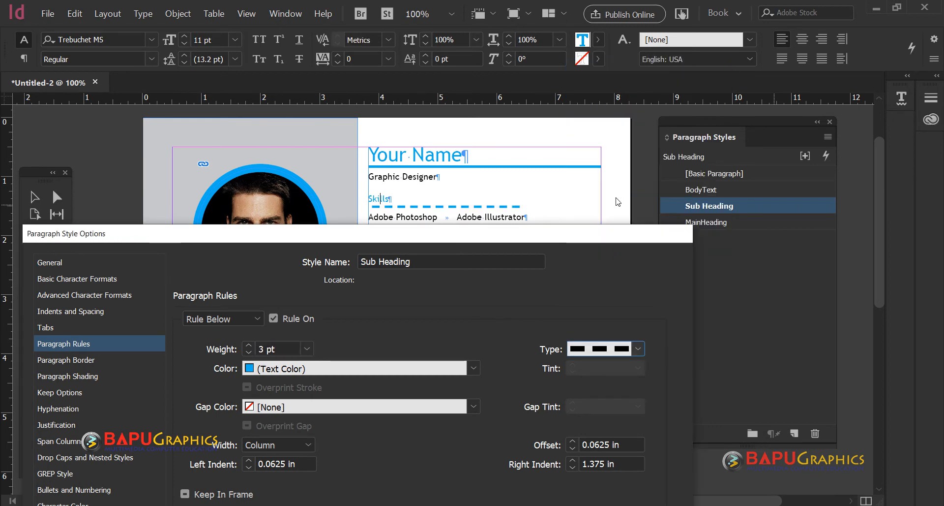
Set the Sub Heading rule's weight to 2 pt and its type to Thin - Thick - Thin, and accept the style options
{"action": "left_click", "coordinate": [307, 348]}
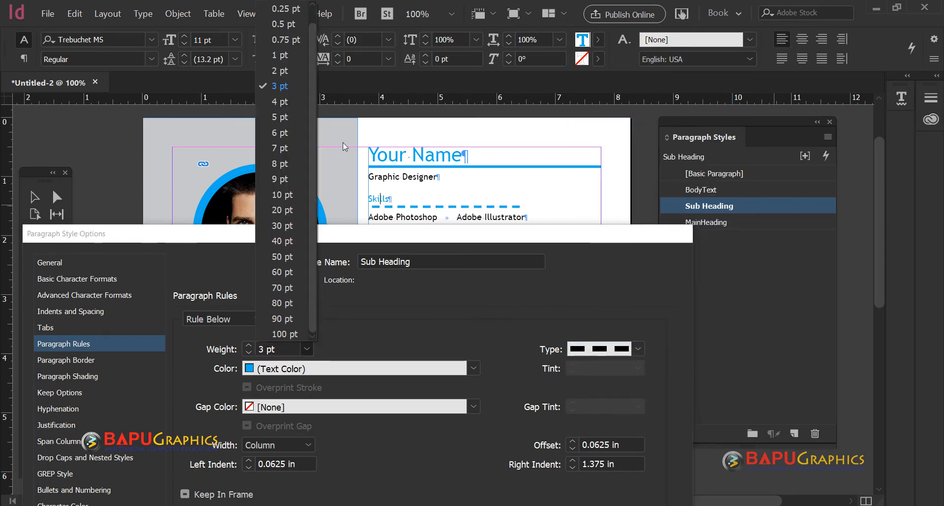
{"action": "left_click", "coordinate": [282, 66]}
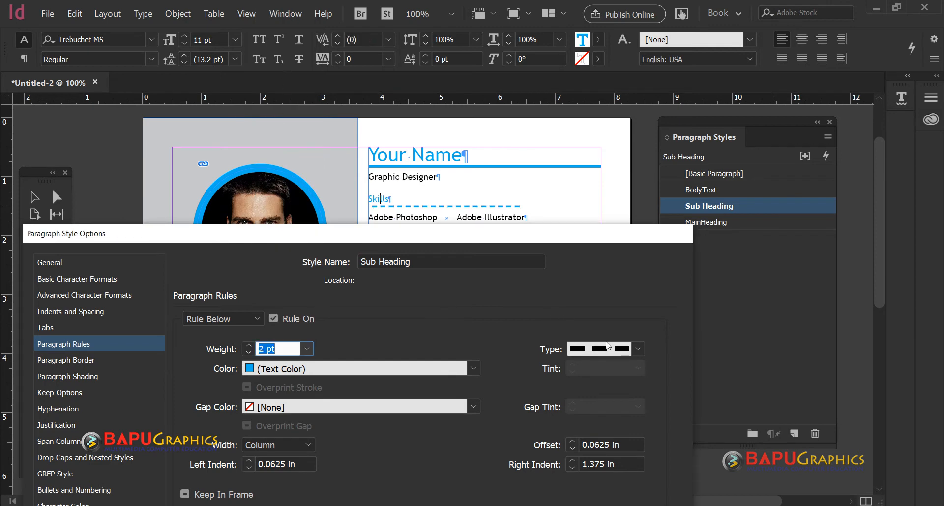
{"action": "left_click", "coordinate": [638, 348]}
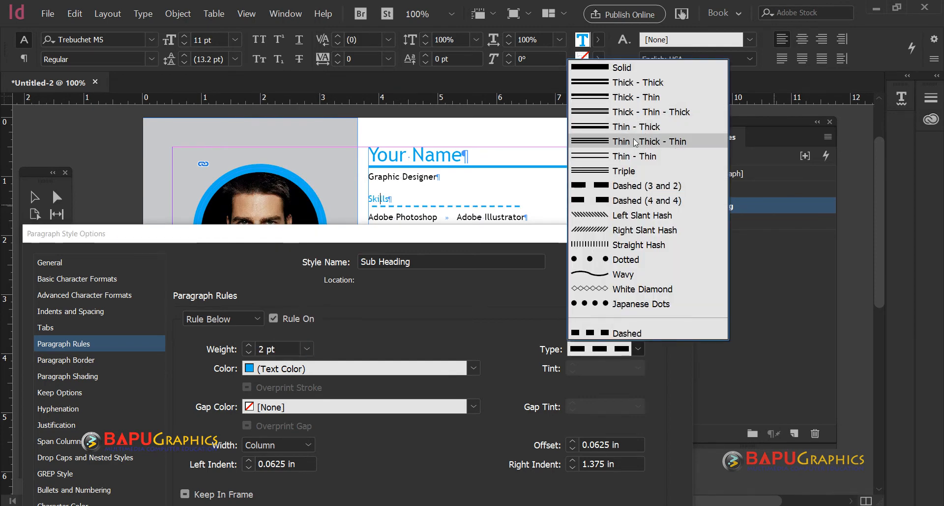
{"action": "left_click", "coordinate": [640, 141]}
{"action": "left_click_drag", "start_coordinate": [555, 236], "coordinate": [430, 16]}
{"action": "left_click", "coordinate": [466, 499]}
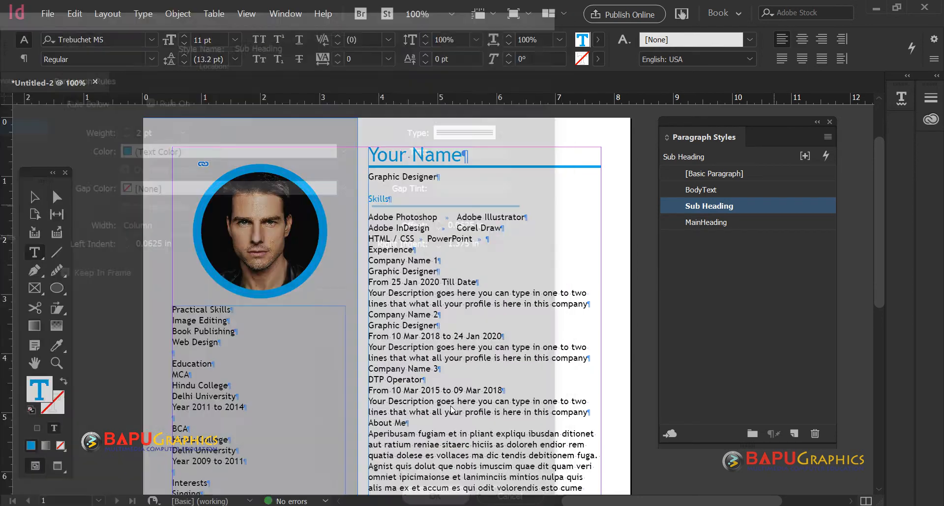
Apply the Sub Heading style to the "Experience" and "About Me" lines
{"action": "left_click", "coordinate": [380, 199]}
{"action": "left_click", "coordinate": [394, 249]}
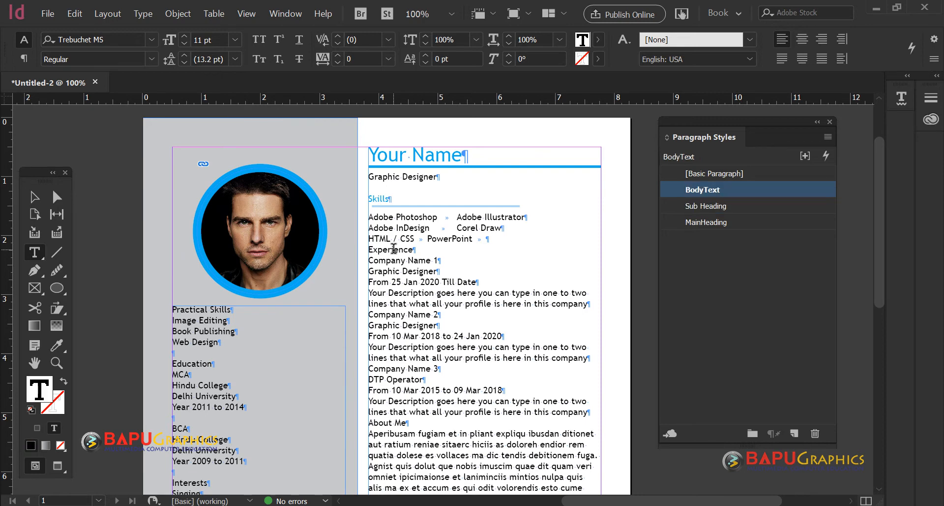
{"action": "left_click", "coordinate": [725, 207]}
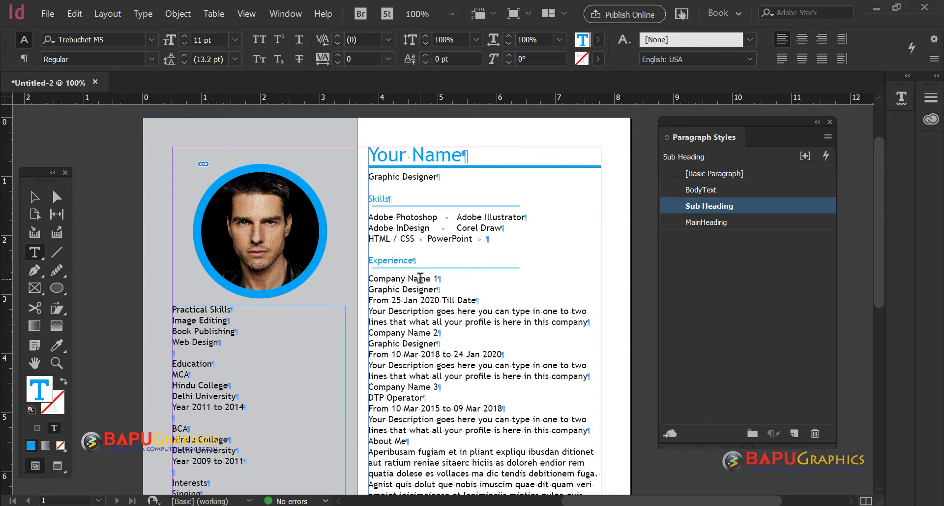
{"action": "scroll", "coordinate": [414, 411], "scroll_direction": "down", "scroll_amount": 1}
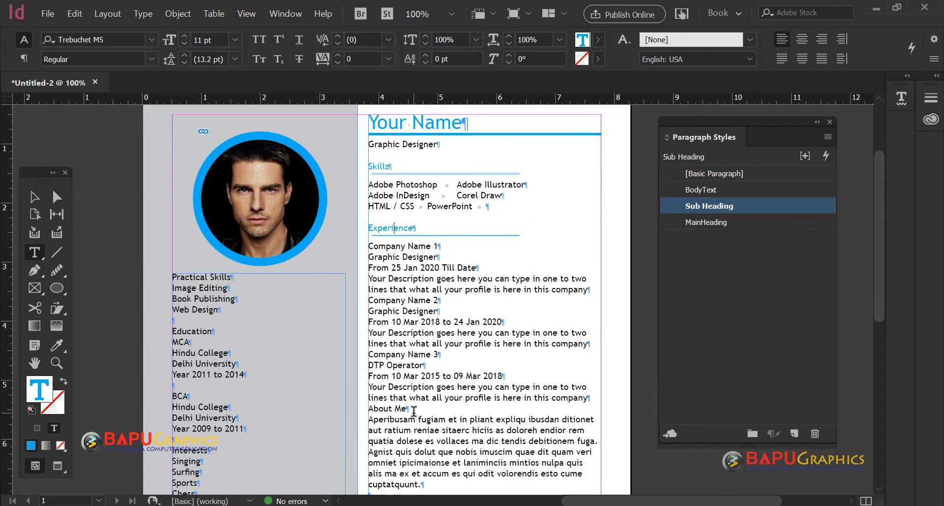
{"action": "left_click", "coordinate": [393, 408]}
{"action": "left_click", "coordinate": [710, 206]}
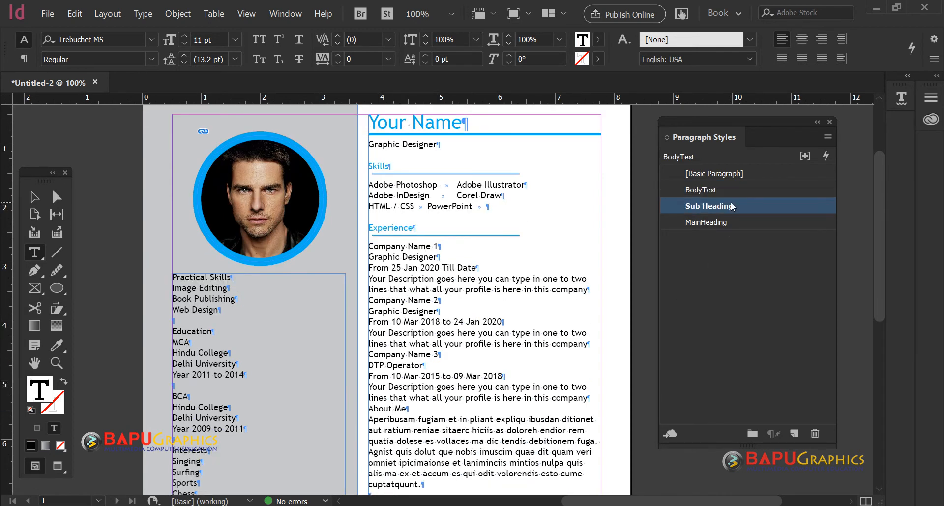
Reduce the left indent of the Sub Heading style's rule below so the line starts at the text frame's edge
{"action": "scroll", "coordinate": [450, 337], "scroll_direction": "down", "scroll_amount": 5}
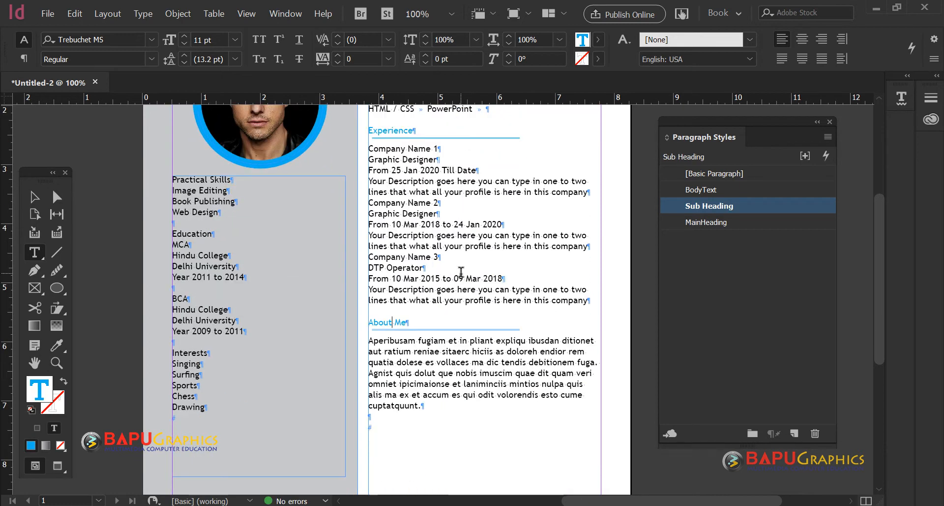
{"action": "scroll", "coordinate": [459, 276], "scroll_direction": "up", "scroll_amount": 5}
{"action": "scroll", "coordinate": [458, 274], "scroll_direction": "up", "scroll_amount": 1}
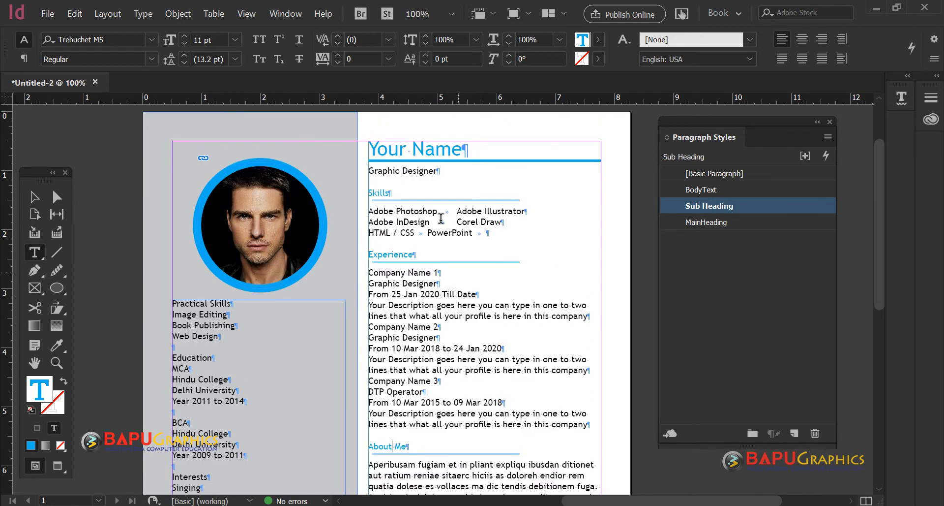
{"action": "left_click", "coordinate": [380, 192]}
{"action": "double_click", "coordinate": [771, 205]}
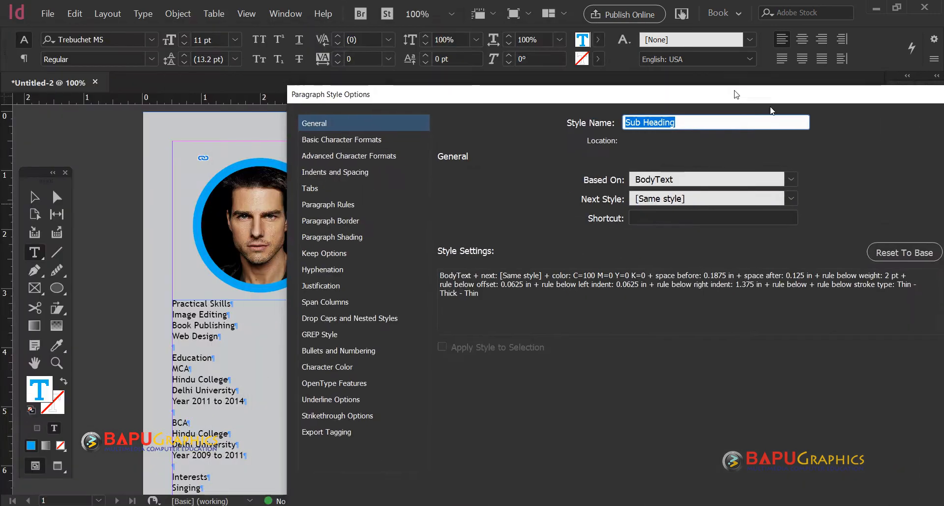
{"action": "left_click_drag", "start_coordinate": [737, 94], "coordinate": [880, 99]}
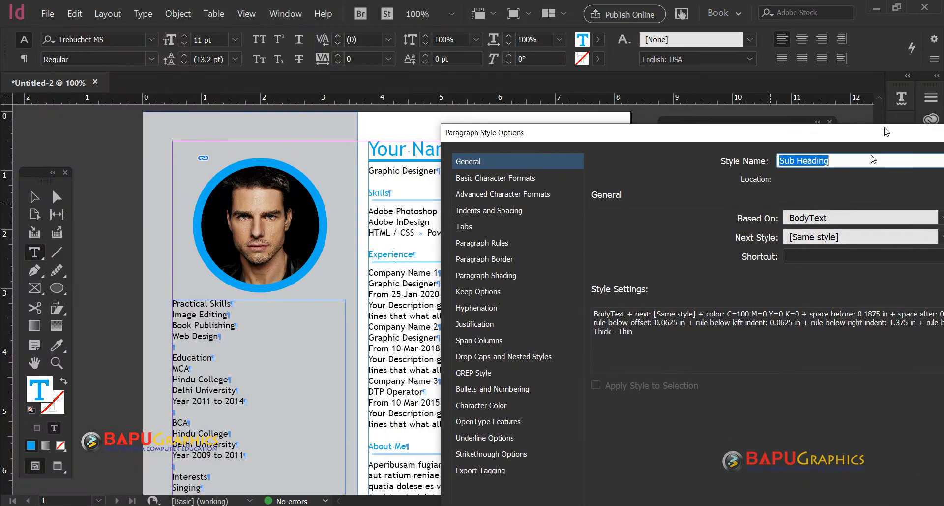
{"action": "left_click", "coordinate": [498, 212]}
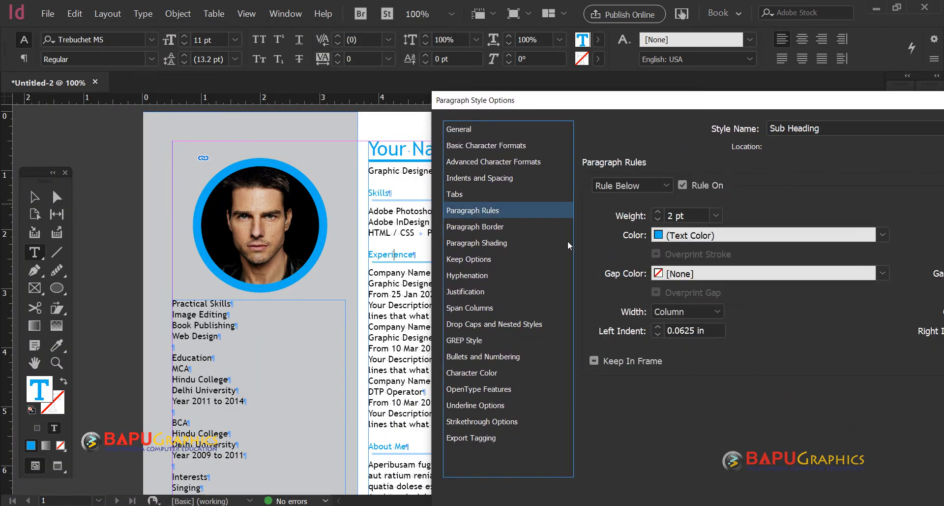
{"action": "left_click", "coordinate": [657, 335]}
Set the Sub Heading style's font style to Bold and accept the style options
{"action": "left_click", "coordinate": [505, 146]}
{"action": "left_click", "coordinate": [775, 216]}
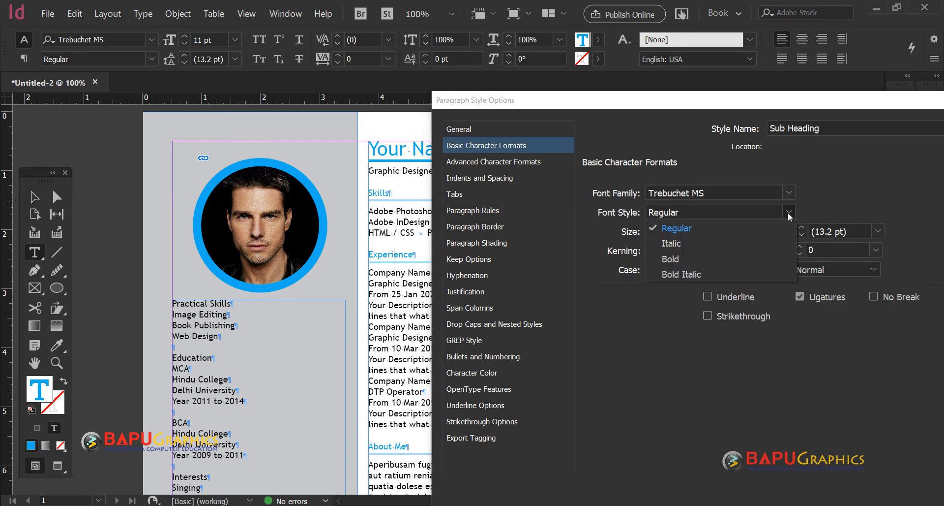
{"action": "left_click", "coordinate": [665, 261]}
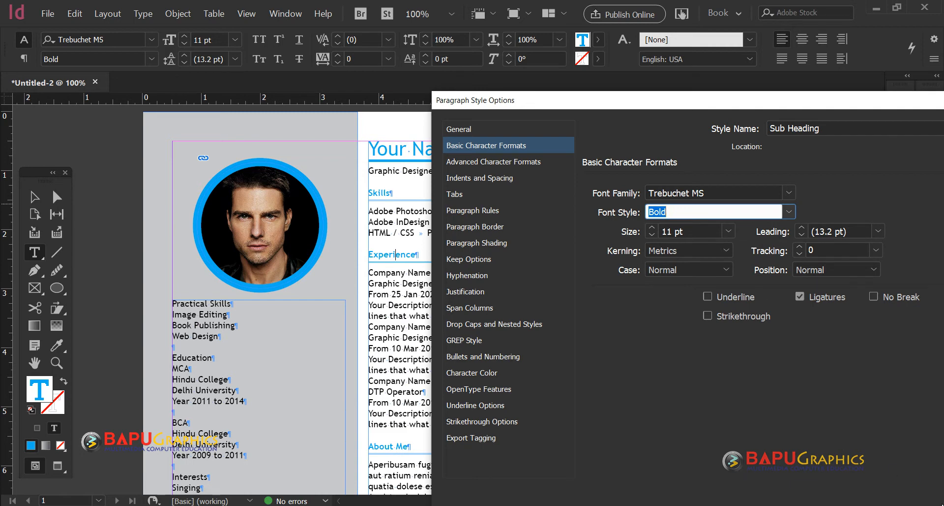
{"action": "left_click_drag", "start_coordinate": [786, 108], "coordinate": [668, 23]}
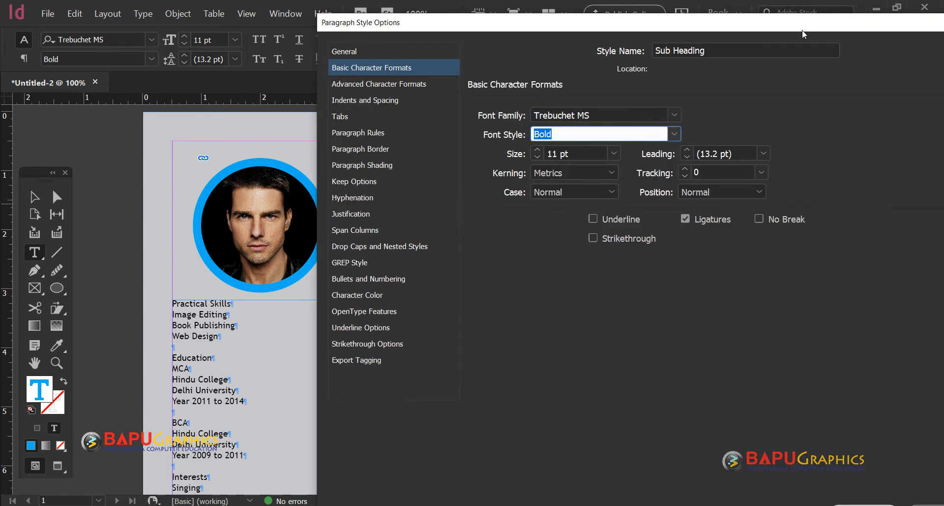
{"action": "left_click_drag", "start_coordinate": [802, 30], "coordinate": [745, 18]}
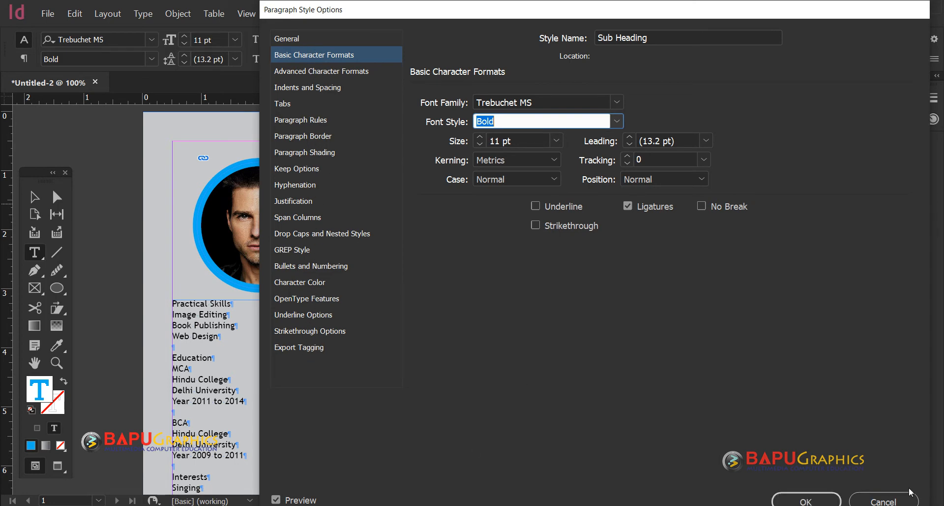
{"action": "left_click", "coordinate": [806, 499]}
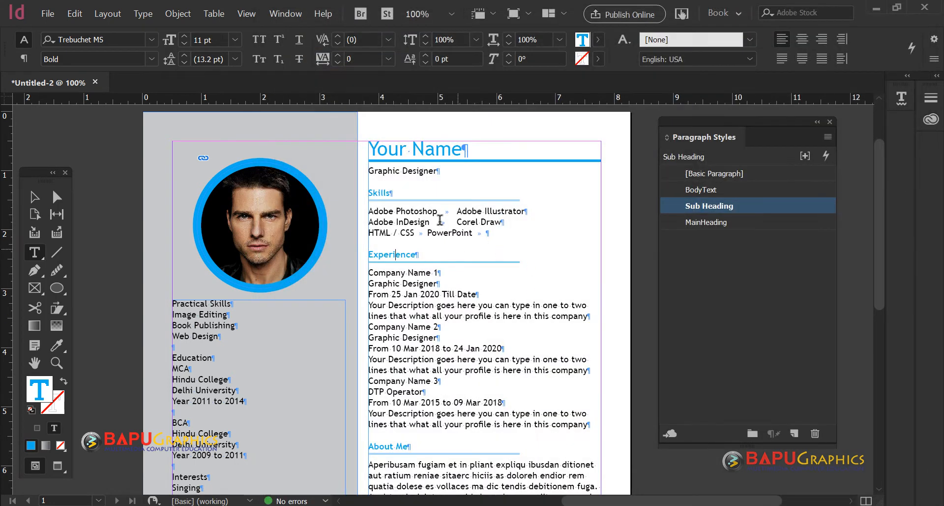
Create a paragraph style based on BodyText for the "Adobe Photoshop" line, apply it there and name it TabSettingPoints
{"action": "left_click", "coordinate": [385, 210]}
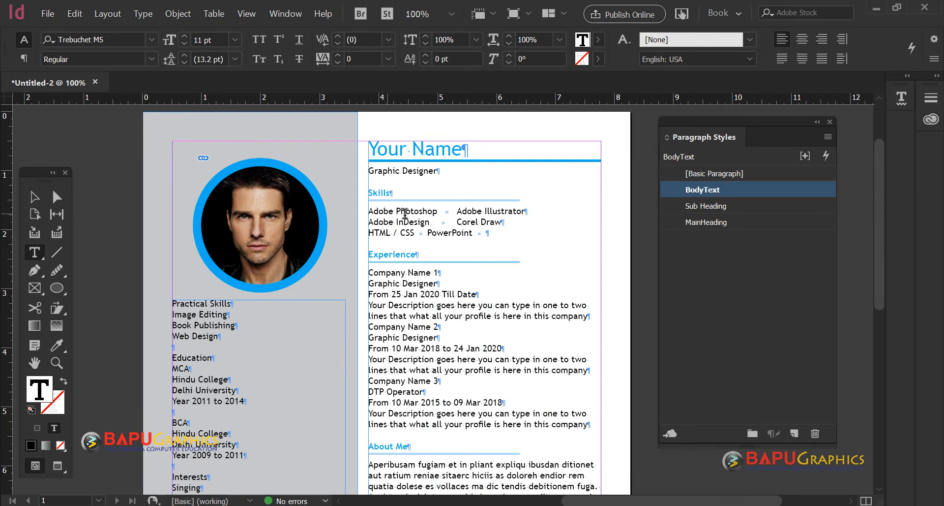
{"action": "left_click", "coordinate": [794, 434]}
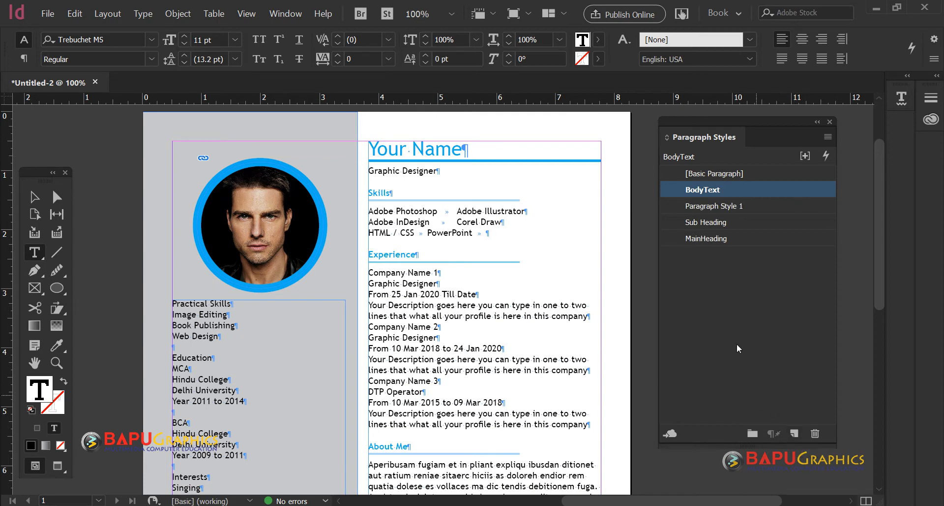
{"action": "left_click", "coordinate": [766, 205]}
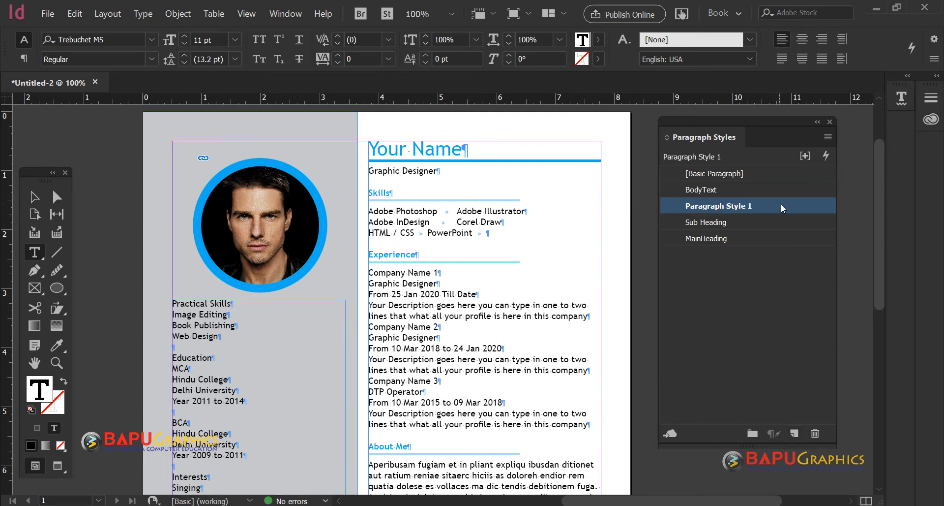
{"action": "left_click", "coordinate": [781, 204]}
{"action": "double_click", "coordinate": [782, 206]}
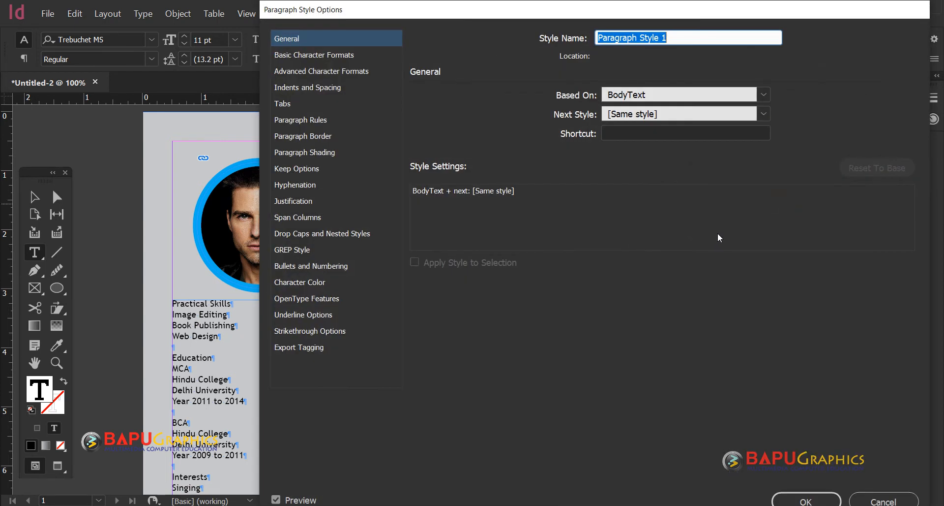
{"action": "type", "text": "TabSettingPoints"}
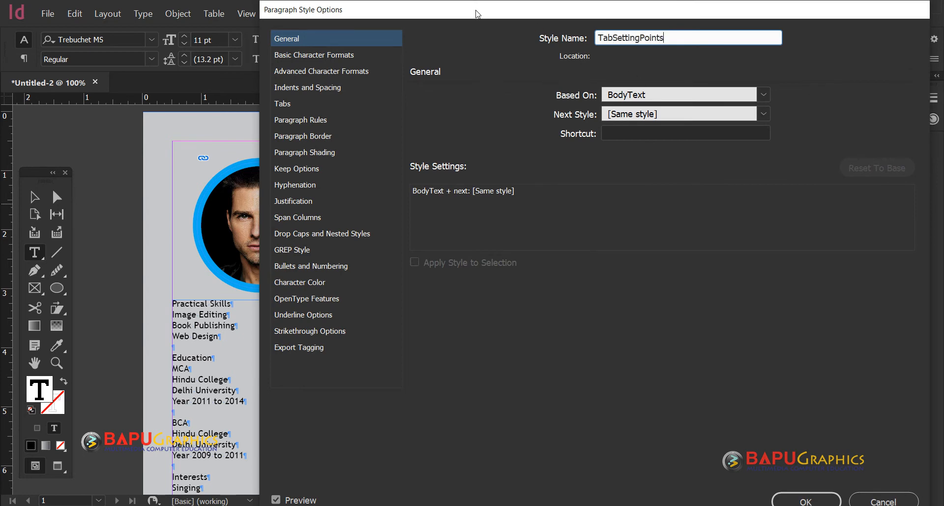
Add a left-aligned tab stop at about 2.14 in to the TabSettingPoints style
{"action": "left_click_drag", "start_coordinate": [476, 14], "coordinate": [732, 31]}
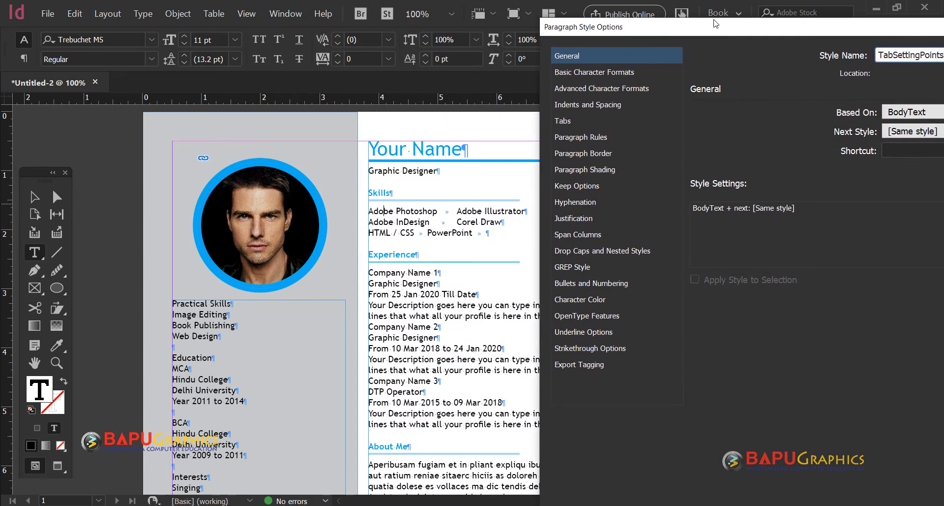
{"action": "left_click", "coordinate": [581, 121]}
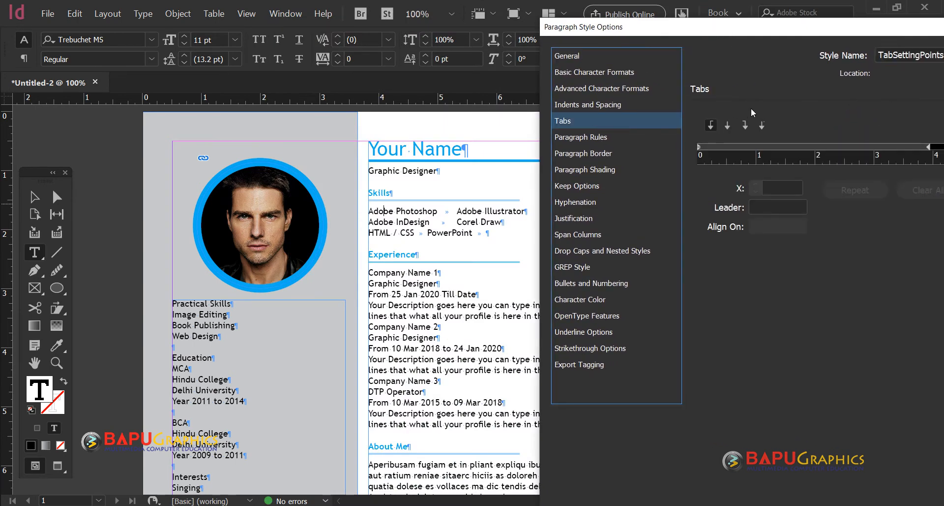
{"action": "left_click_drag", "start_coordinate": [752, 26], "coordinate": [721, 64]}
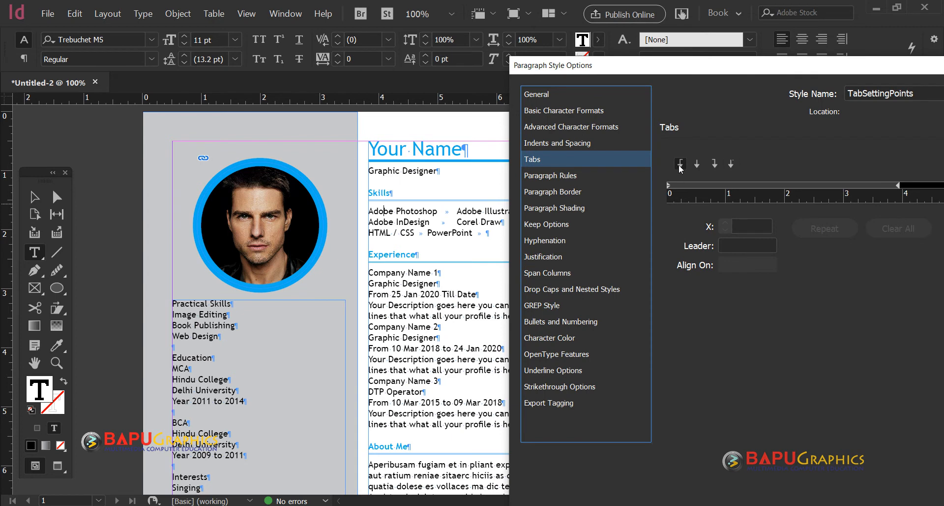
{"action": "left_click", "coordinate": [769, 186]}
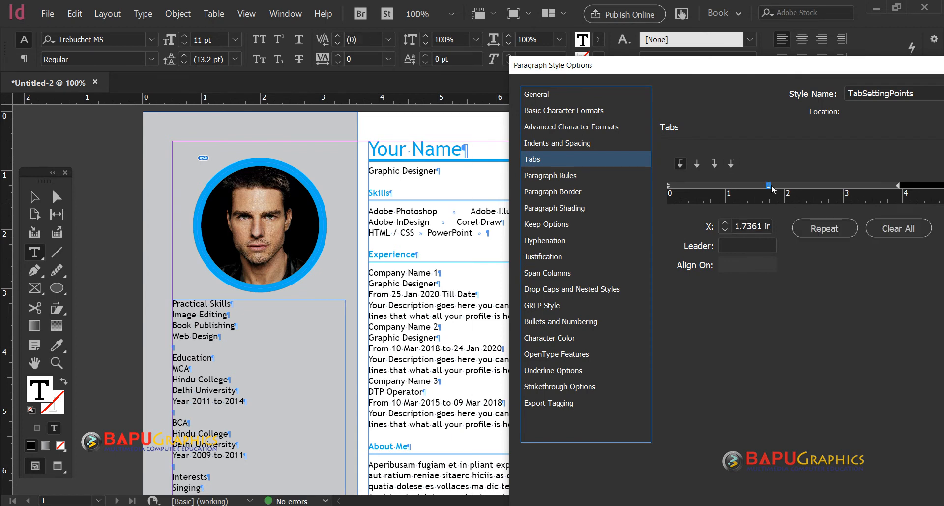
{"action": "left_click_drag", "start_coordinate": [776, 187], "coordinate": [803, 187]}
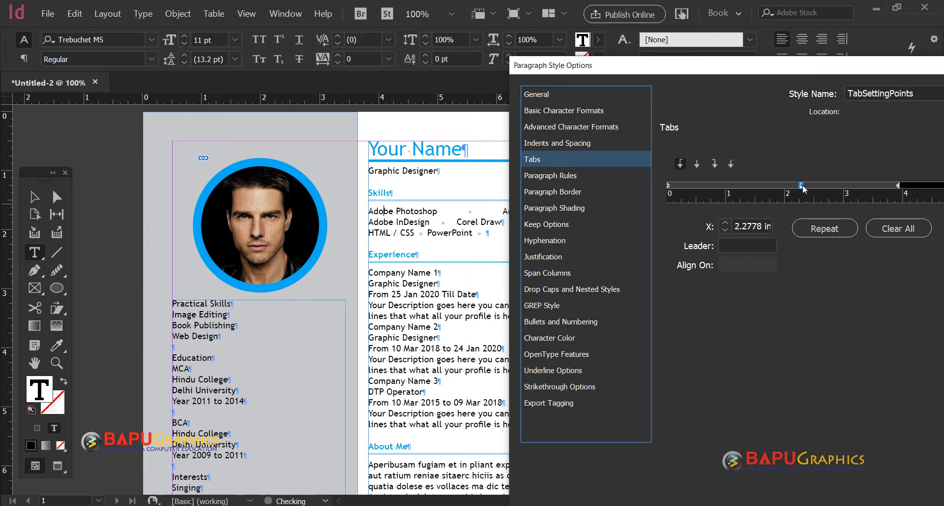
{"action": "left_click_drag", "start_coordinate": [670, 69], "coordinate": [744, 71]}
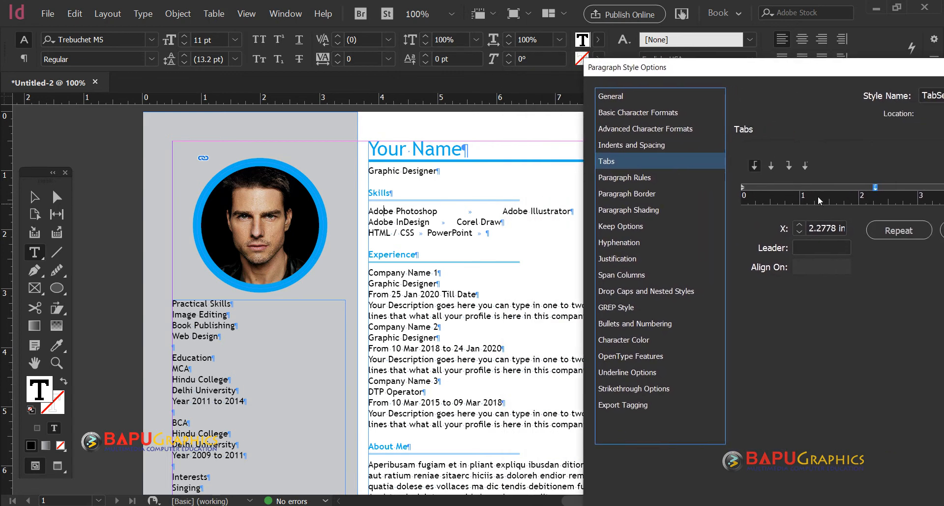
{"action": "left_click_drag", "start_coordinate": [876, 191], "coordinate": [868, 192]}
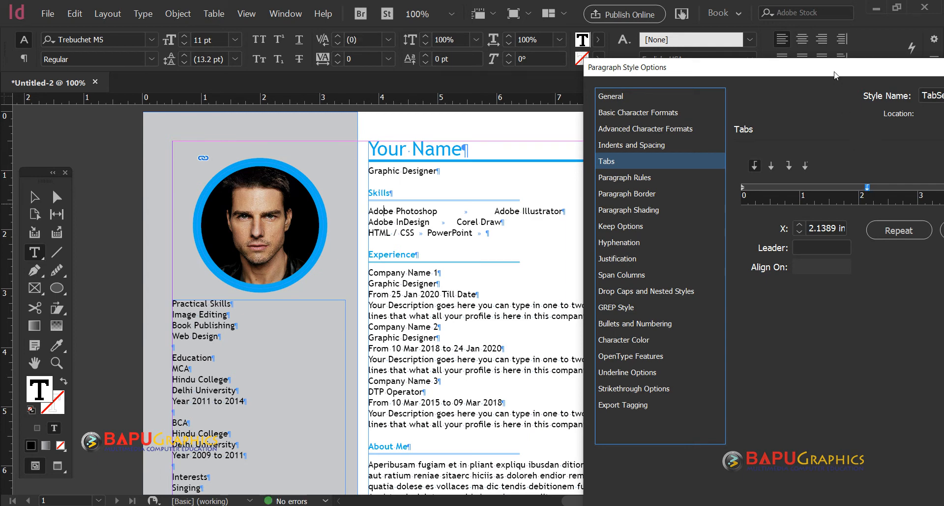
Set the TabSettingPoints style's space after to 0.0625 in and accept the style options
{"action": "left_click", "coordinate": [678, 143]}
{"action": "left_click_drag", "start_coordinate": [755, 75], "coordinate": [365, 262]}
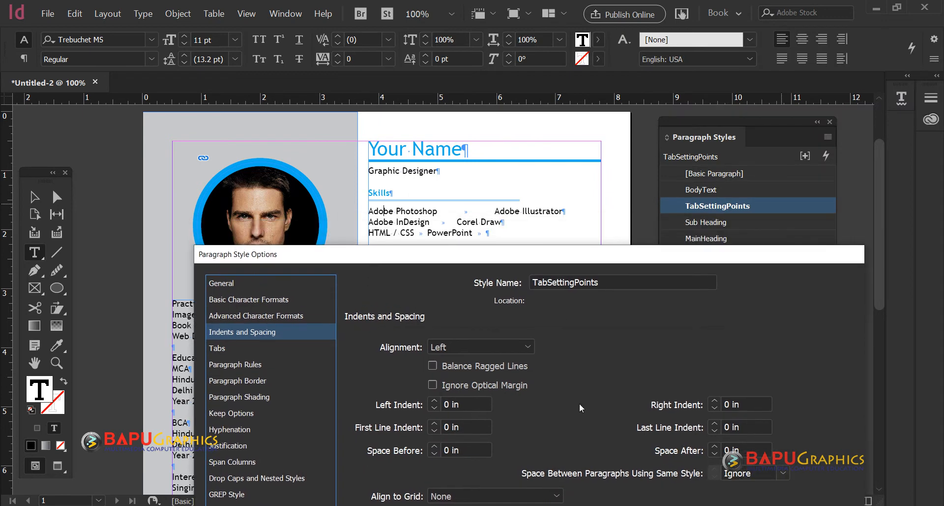
{"action": "left_click", "coordinate": [714, 446]}
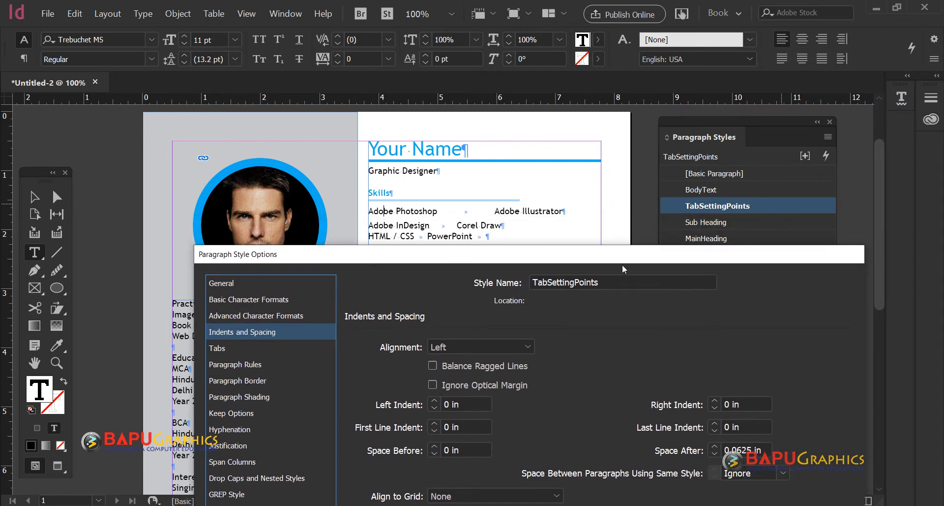
{"action": "left_click_drag", "start_coordinate": [622, 269], "coordinate": [837, 64]}
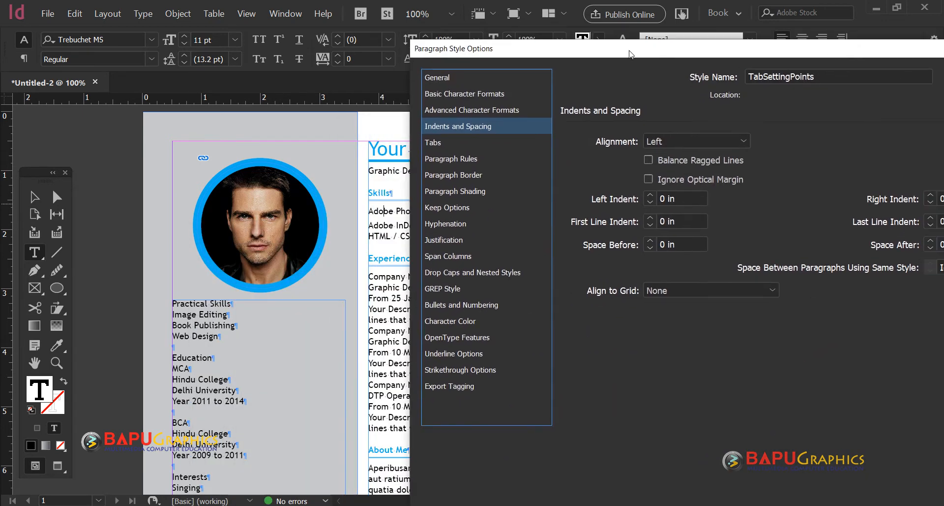
{"action": "left_click_drag", "start_coordinate": [631, 54], "coordinate": [675, 57]}
{"action": "left_click", "coordinate": [491, 83]}
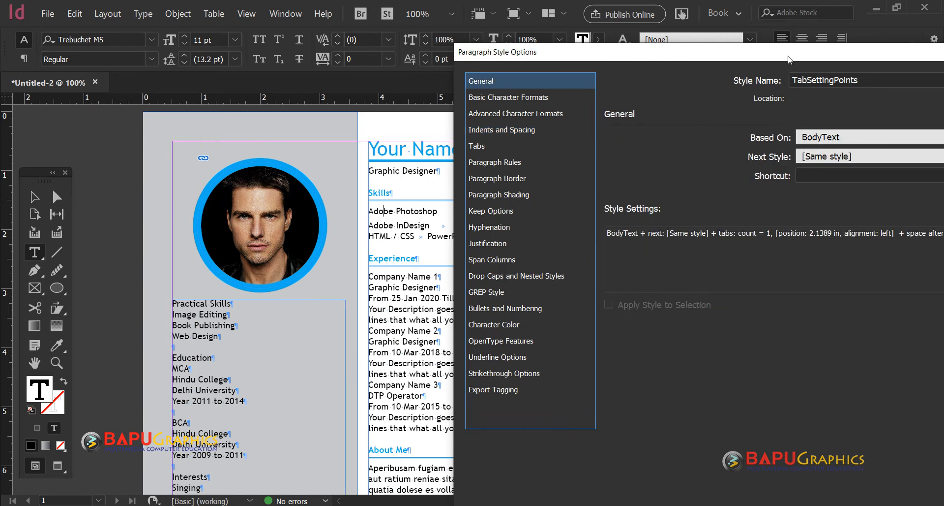
{"action": "left_click_drag", "start_coordinate": [789, 60], "coordinate": [692, 17]}
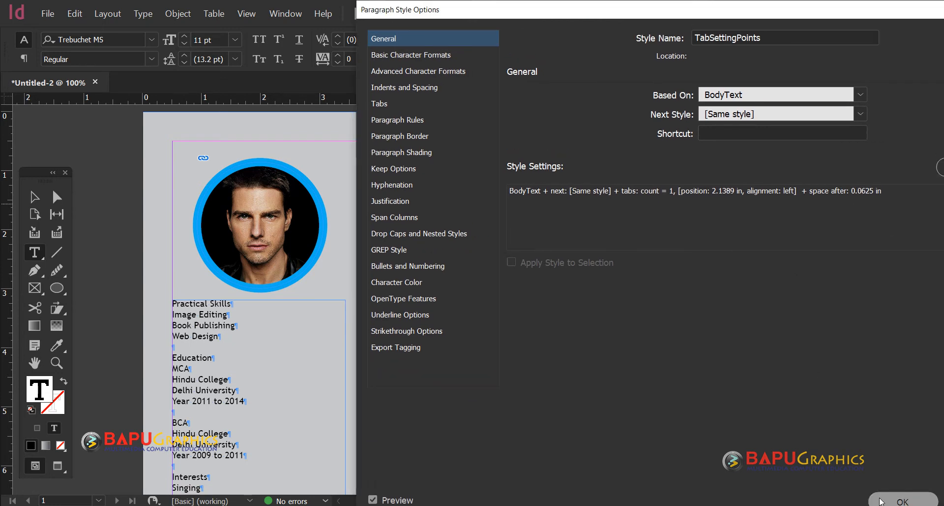
{"action": "left_click", "coordinate": [880, 501]}
Apply the TabSettingPoints style to the "Adobe InDesign" and "HTML / CSS" lines under Skills
{"action": "left_click", "coordinate": [466, 244]}
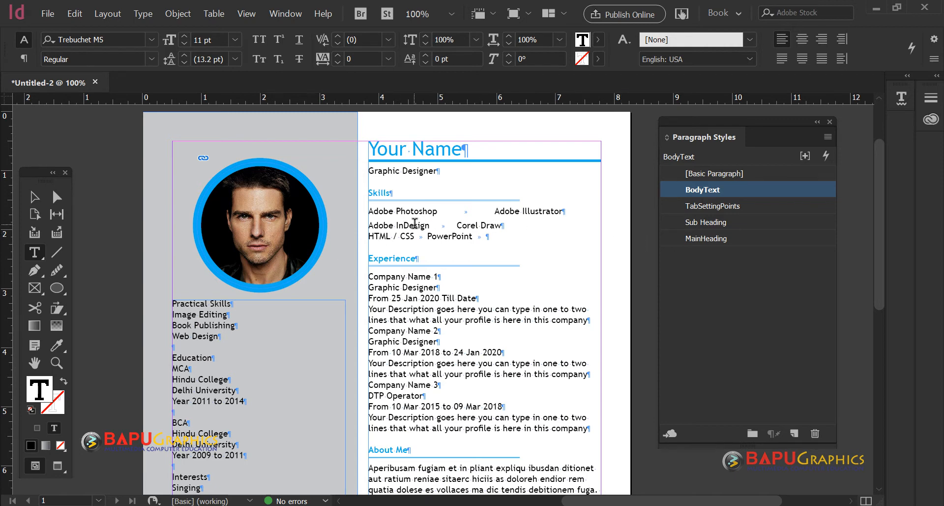
{"action": "left_click", "coordinate": [755, 206]}
{"action": "left_click", "coordinate": [440, 240]}
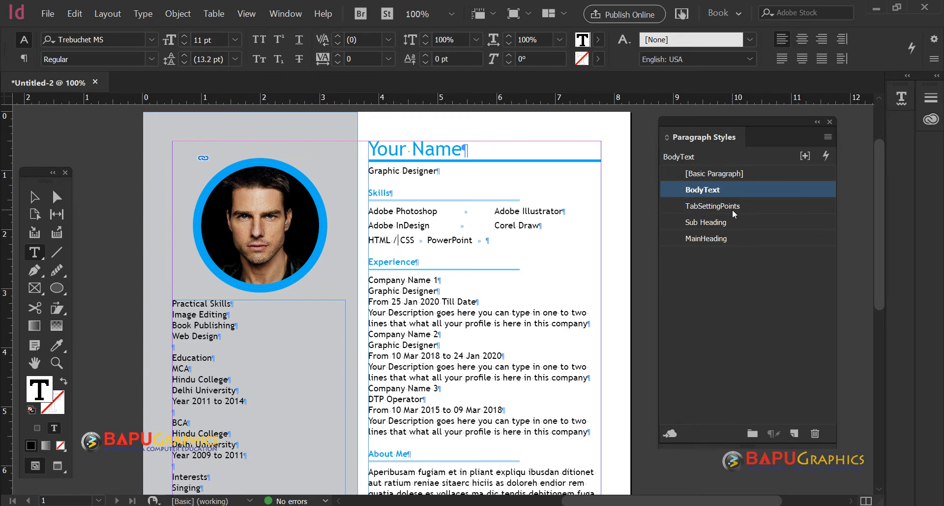
{"action": "left_click", "coordinate": [732, 207]}
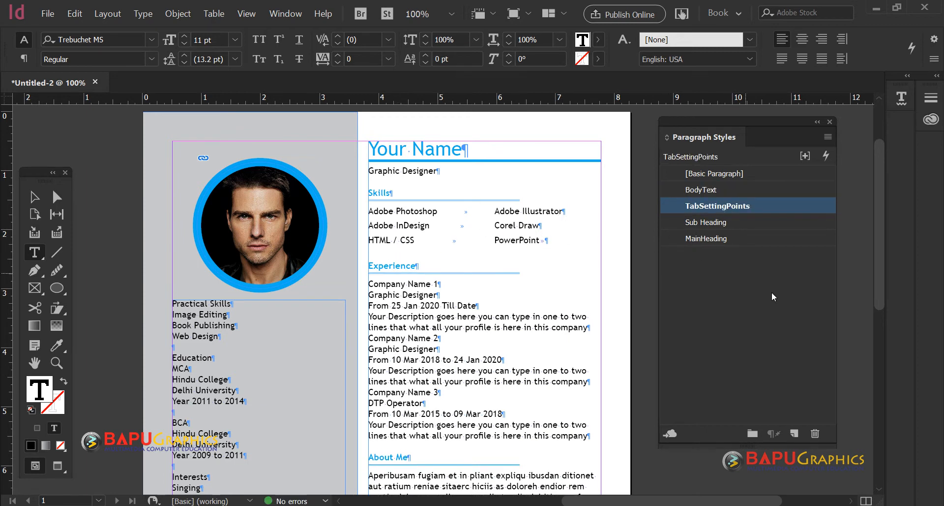
Reopen the TabSettingPoints style options and move the tab stop to about 1.83 in
{"action": "double_click", "coordinate": [802, 203]}
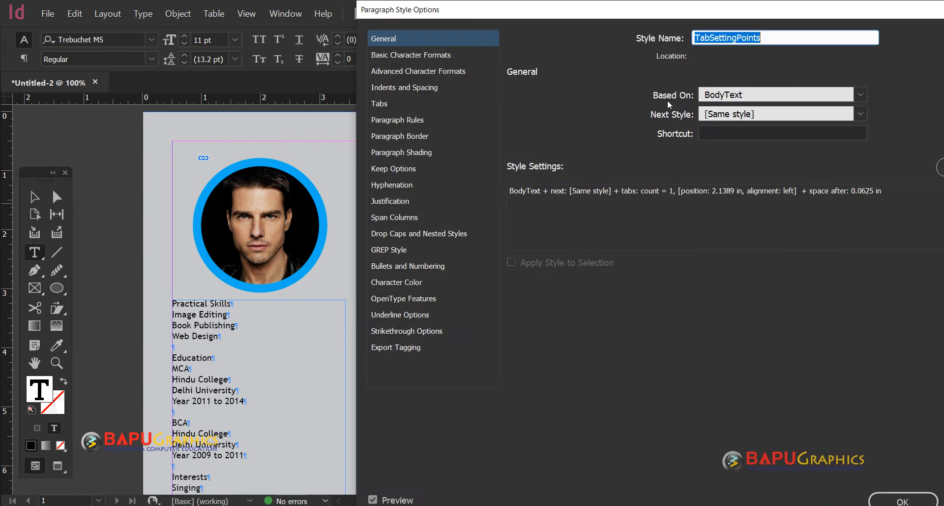
{"action": "left_click_drag", "start_coordinate": [623, 16], "coordinate": [688, 266]}
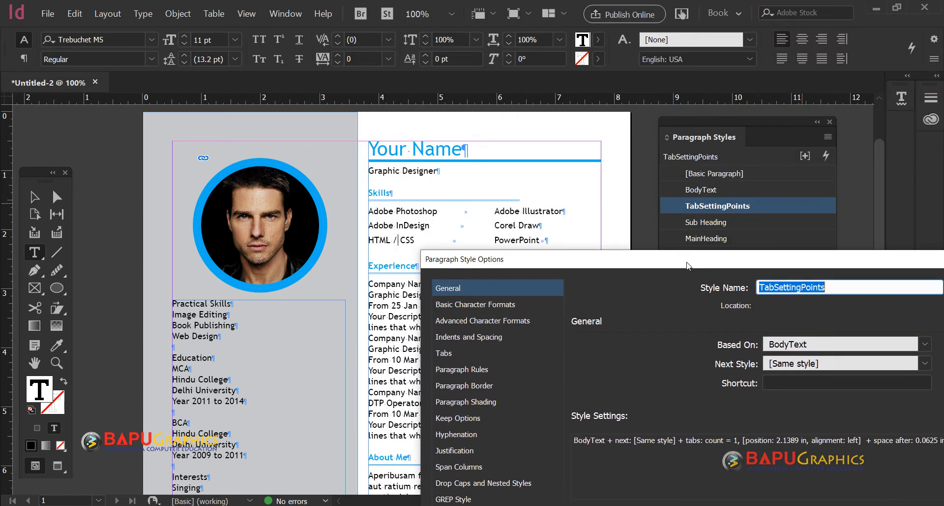
{"action": "left_click", "coordinate": [444, 352]}
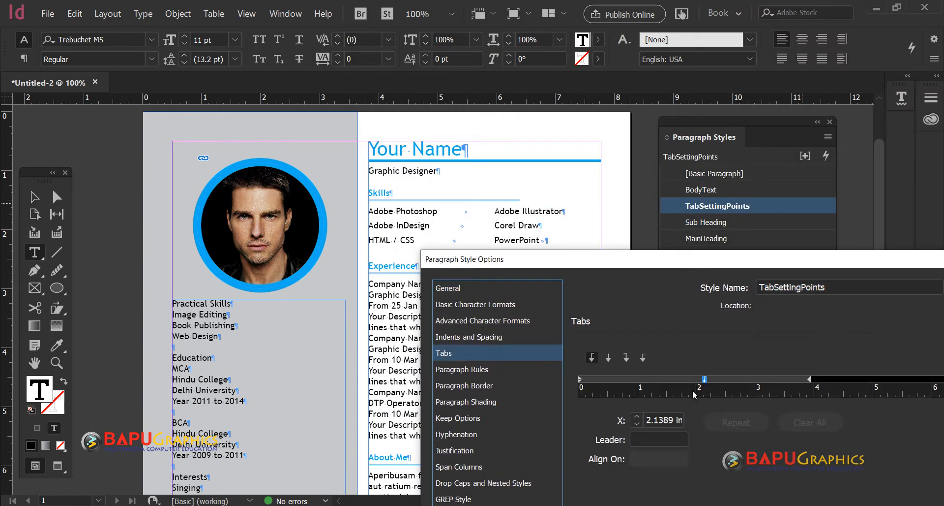
{"action": "left_click_drag", "start_coordinate": [706, 383], "coordinate": [686, 384]}
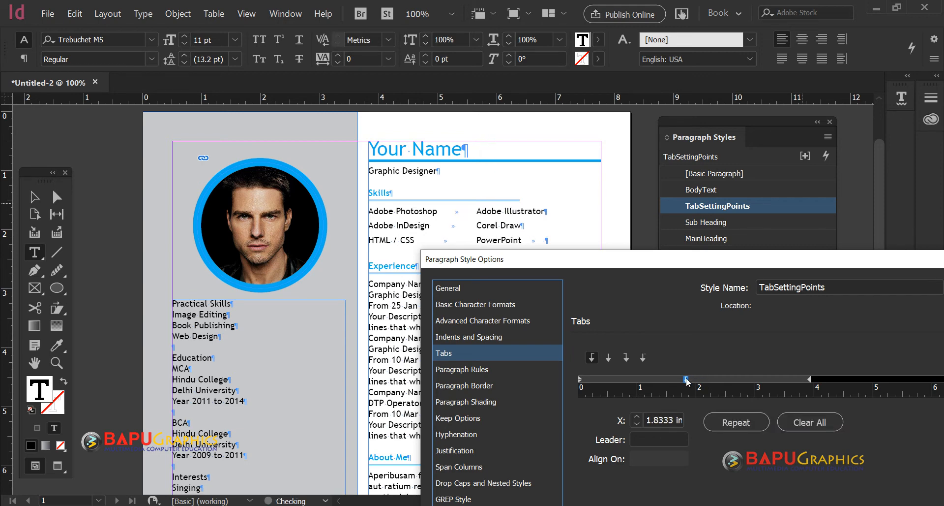
Set the TabSettingPoints style's space after to 0.1875 in
{"action": "left_click_drag", "start_coordinate": [683, 266], "coordinate": [302, 248]}
{"action": "left_click", "coordinate": [566, 248]}
{"action": "left_click", "coordinate": [542, 434]}
{"action": "left_click", "coordinate": [542, 433]}
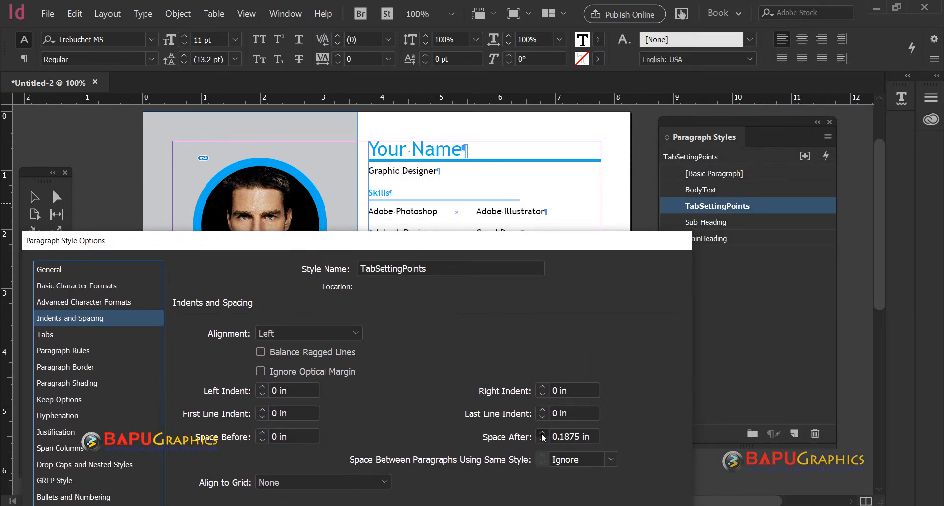
Set the TabSettingPoints style's space after to 0.3125 in and accept the style options
{"action": "left_click", "coordinate": [542, 433]}
{"action": "left_click", "coordinate": [542, 434]}
{"action": "left_click_drag", "start_coordinate": [491, 240], "coordinate": [570, 9]}
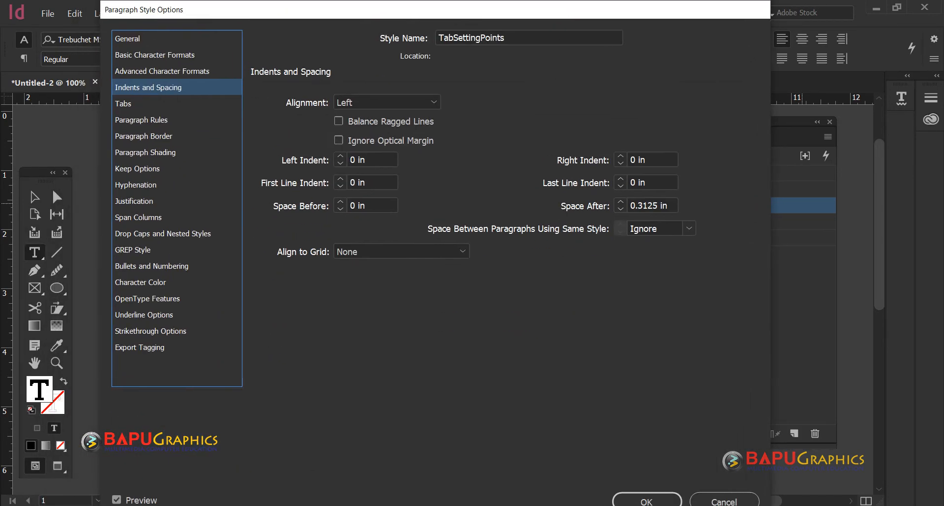
{"action": "left_click", "coordinate": [647, 500]}
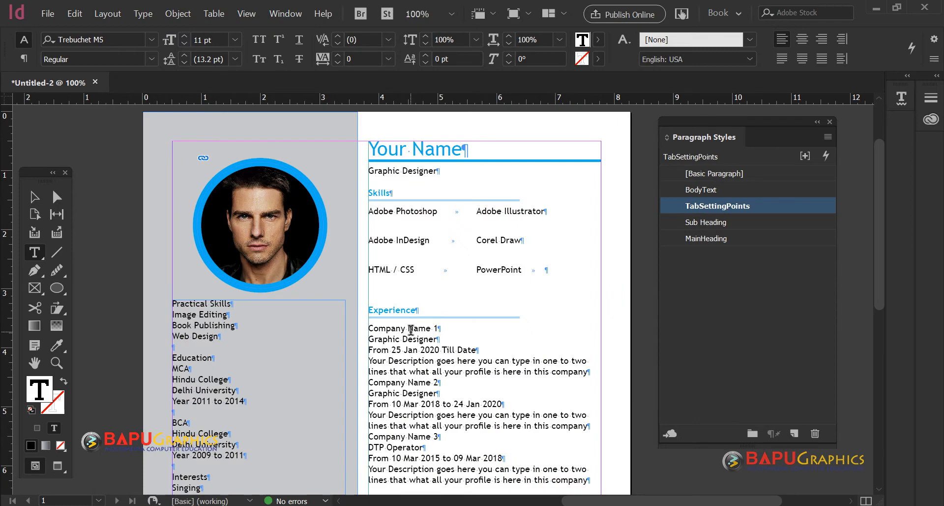
Remove the empty paragraph below the About Me body text
{"action": "left_click", "coordinate": [411, 329]}
{"action": "scroll", "coordinate": [411, 329], "scroll_direction": "down", "scroll_amount": 5}
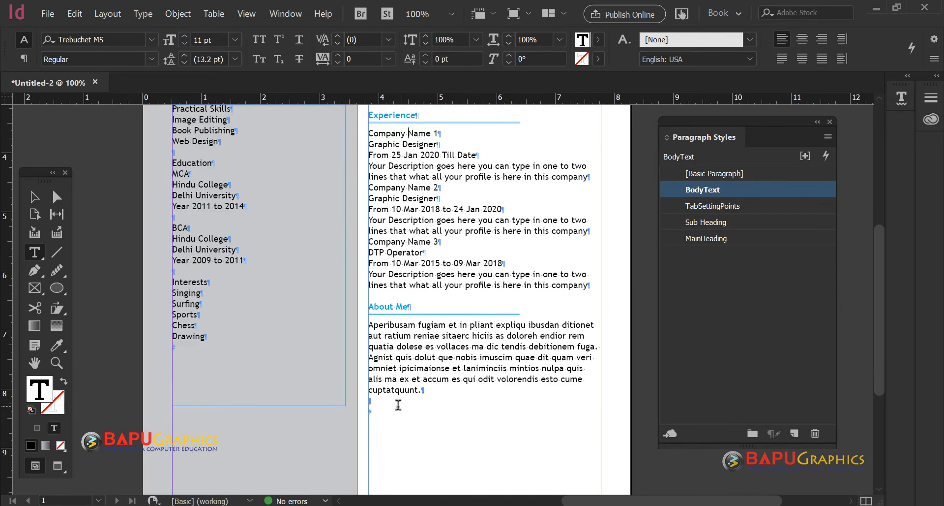
{"action": "left_click", "coordinate": [398, 405]}
{"action": "scroll", "coordinate": [396, 374], "scroll_direction": "up", "scroll_amount": 3}
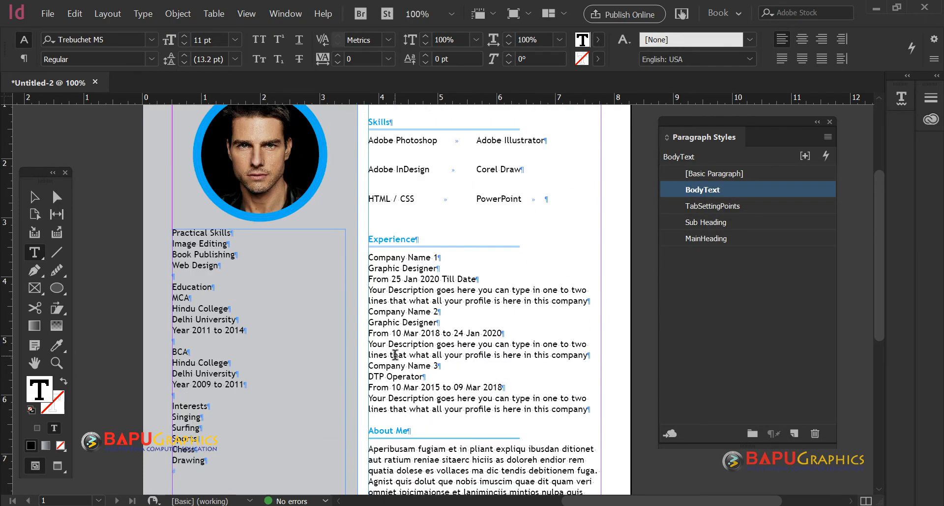
{"action": "scroll", "coordinate": [410, 298], "scroll_direction": "up", "scroll_amount": 2}
{"action": "scroll", "coordinate": [411, 298], "scroll_direction": "down", "scroll_amount": 2}
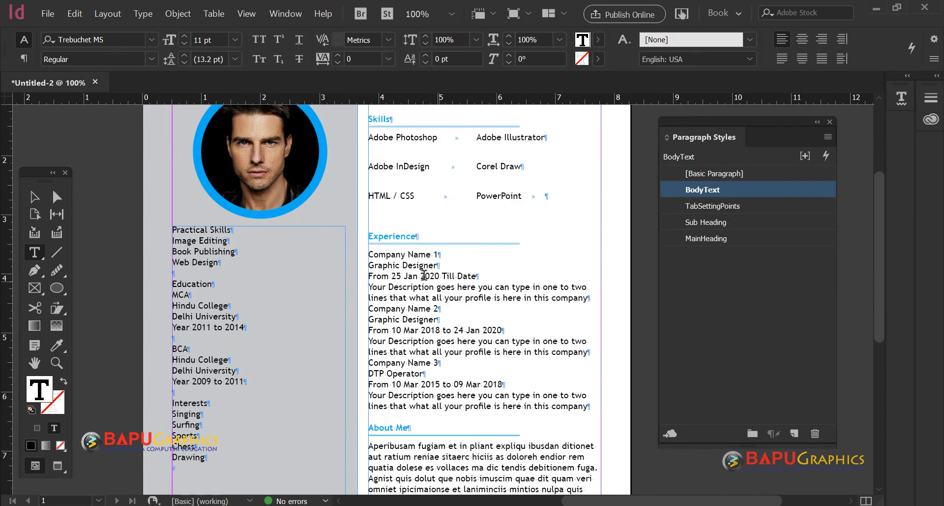
Create a paragraph style named Description based on BodyText, starting from the description paragraph under Company Name 1
{"action": "left_click", "coordinate": [403, 253]}
{"action": "left_click", "coordinate": [410, 295]}
{"action": "left_click", "coordinate": [794, 433]}
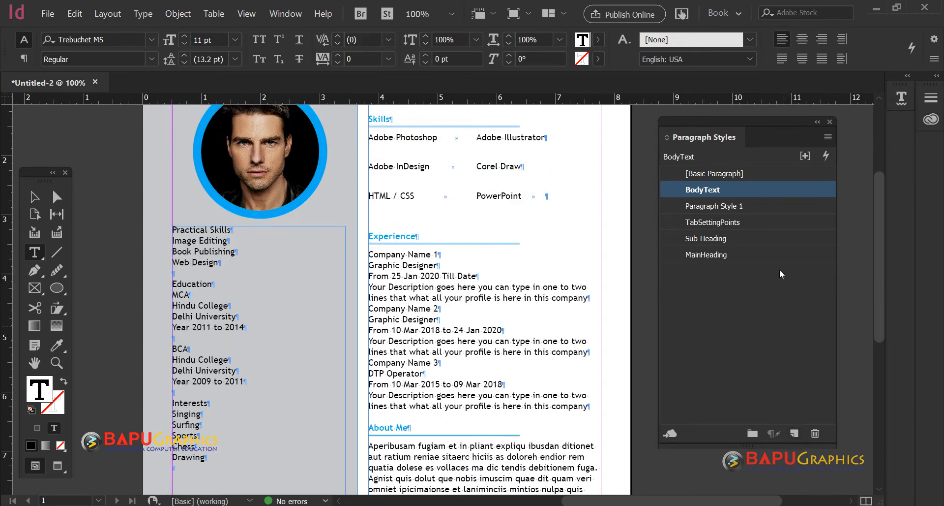
{"action": "double_click", "coordinate": [778, 204]}
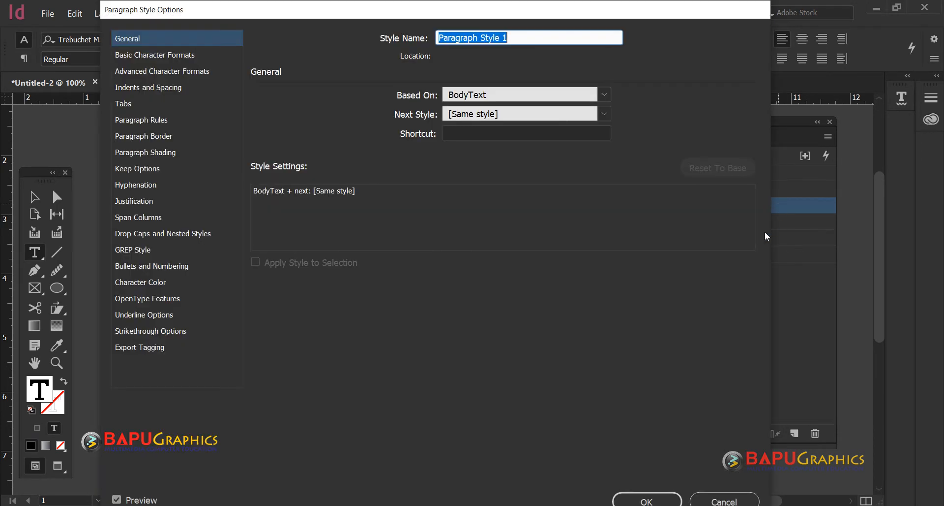
{"action": "type", "text": "Des"}
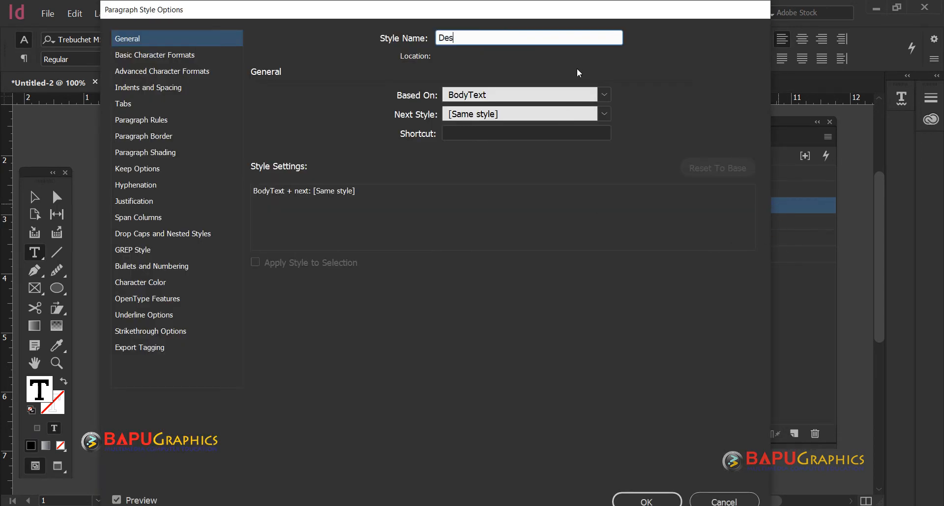
{"action": "type", "text": "cription"}
Set the Description style's space after to 0.3125 in and accept the style options
{"action": "left_click", "coordinate": [190, 89]}
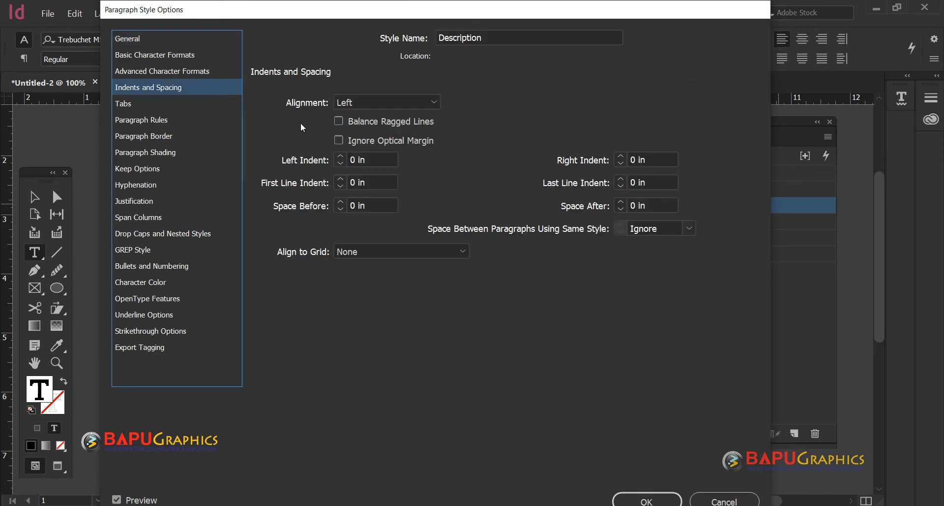
{"action": "left_click", "coordinate": [621, 203]}
{"action": "left_click", "coordinate": [620, 202]}
{"action": "left_click", "coordinate": [621, 203]}
{"action": "left_click", "coordinate": [621, 202]}
{"action": "left_click", "coordinate": [621, 202]}
{"action": "left_click_drag", "start_coordinate": [445, 14], "coordinate": [329, 14]}
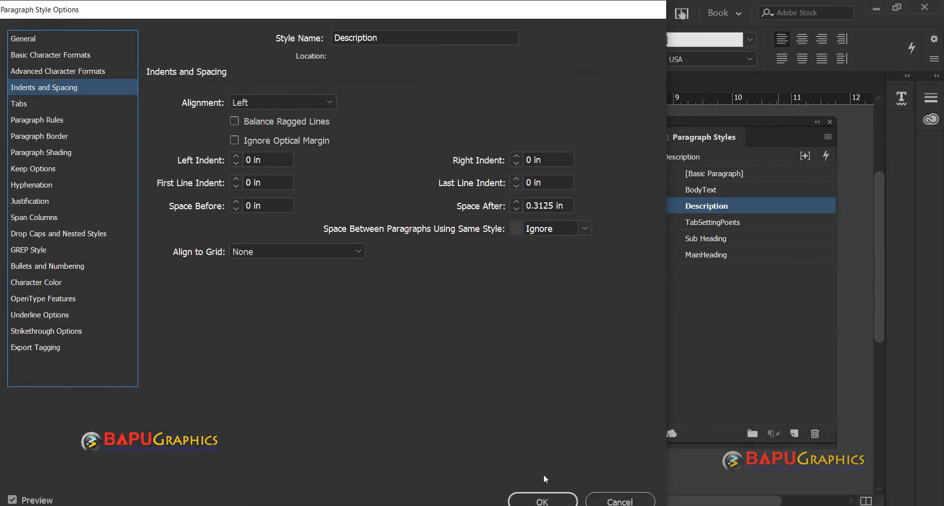
{"action": "left_click", "coordinate": [543, 500]}
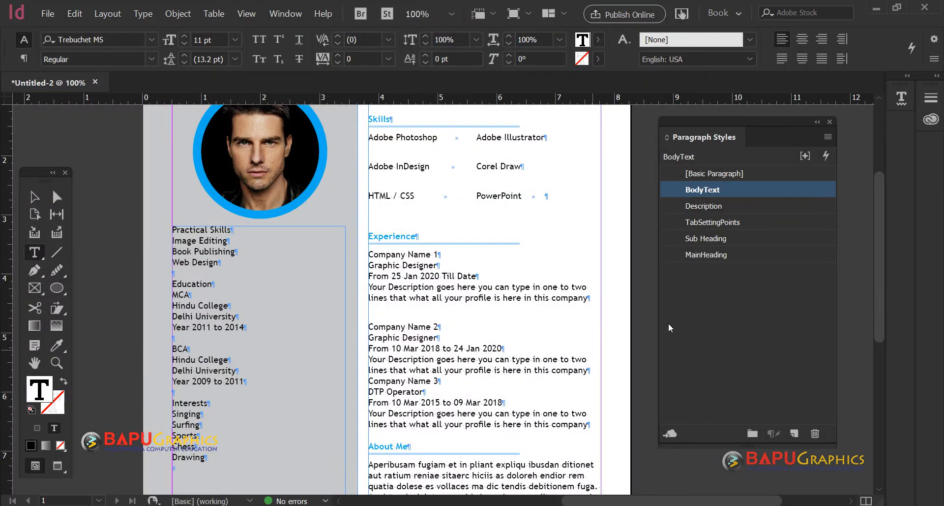
Apply the Description style to the description paragraphs under Company Name 2 and Company Name 3
{"action": "left_click", "coordinate": [740, 203]}
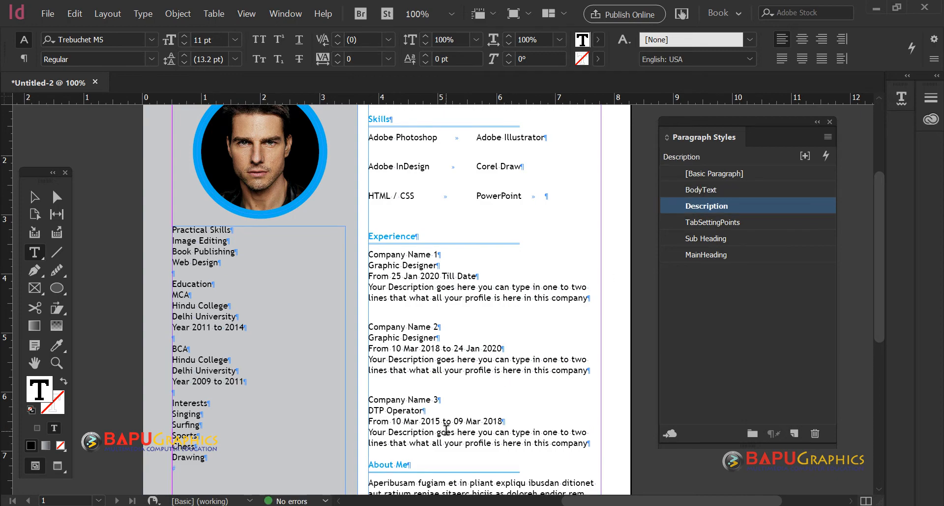
{"action": "left_click", "coordinate": [488, 394]}
{"action": "scroll", "coordinate": [488, 393], "scroll_direction": "down", "scroll_amount": 1}
{"action": "left_click", "coordinate": [710, 206]}
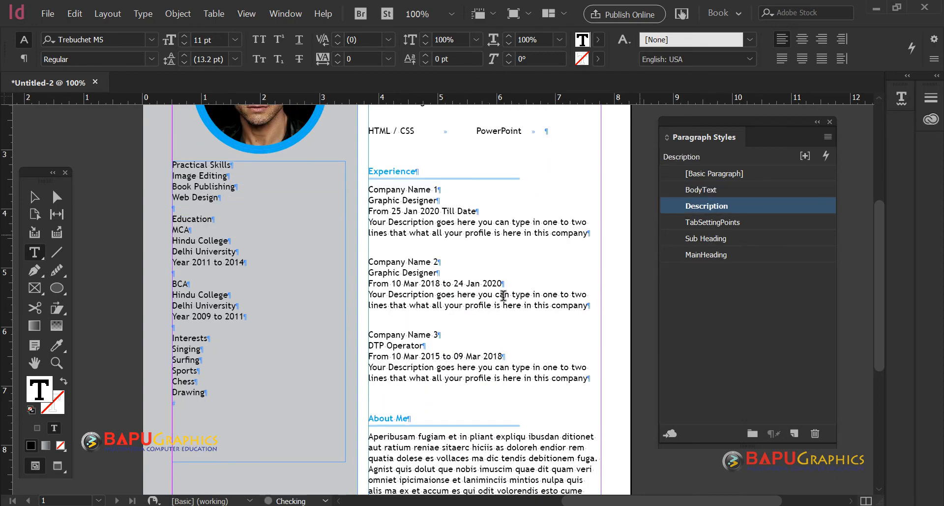
{"action": "scroll", "coordinate": [488, 301], "scroll_direction": "down", "scroll_amount": 3}
{"action": "scroll", "coordinate": [489, 301], "scroll_direction": "up", "scroll_amount": 6}
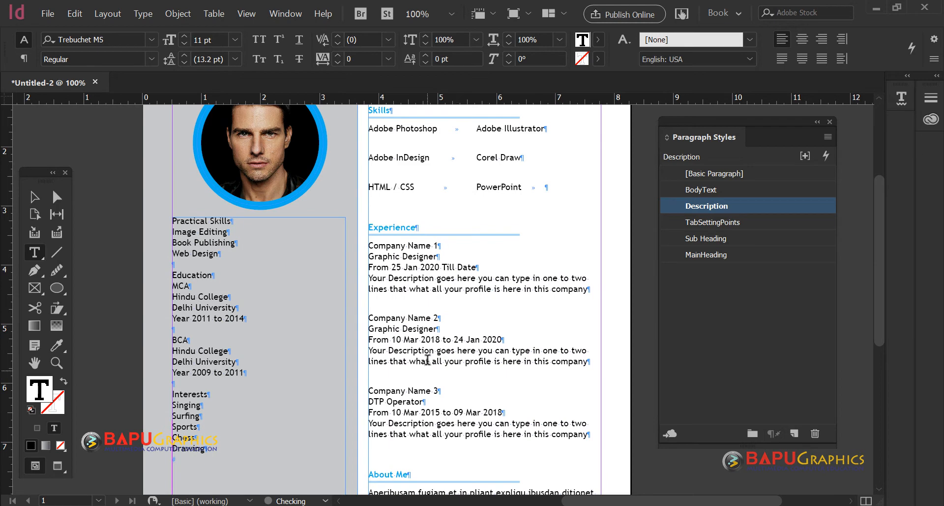
Set the BodyText style's leading to 15 pt and accept the style options
{"action": "left_click", "coordinate": [402, 317]}
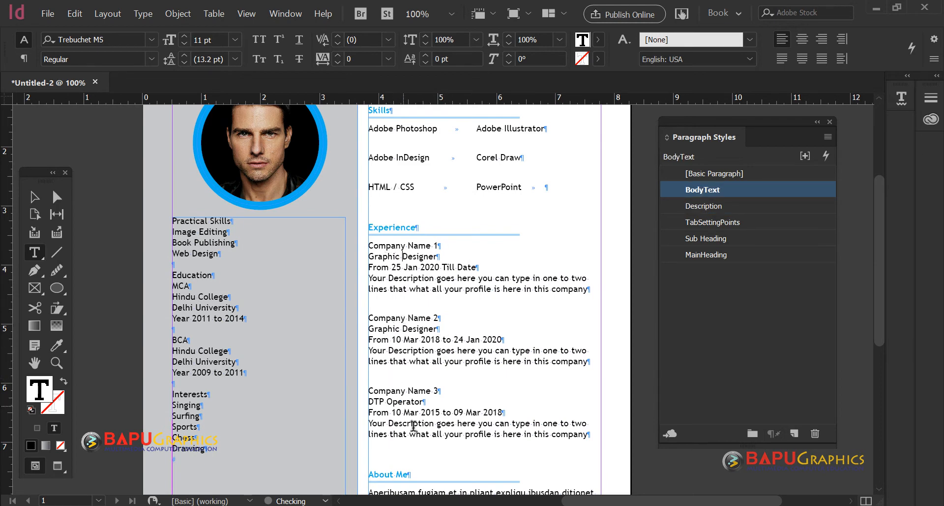
{"action": "scroll", "coordinate": [414, 426], "scroll_direction": "down", "scroll_amount": 5}
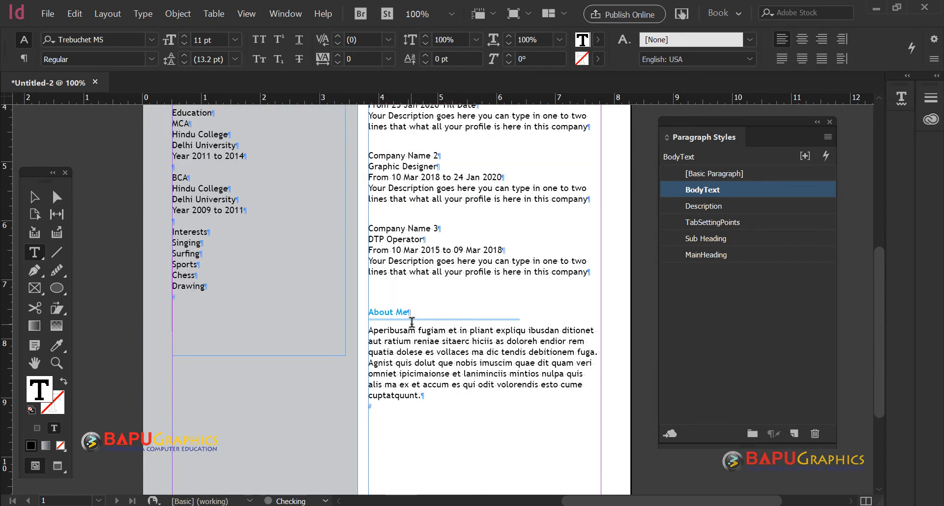
{"action": "scroll", "coordinate": [414, 322], "scroll_direction": "up", "scroll_amount": 3}
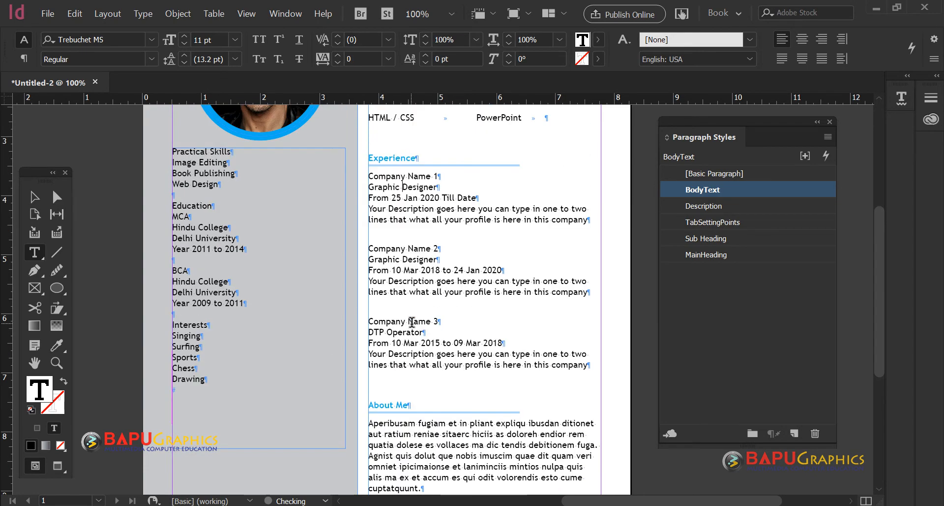
{"action": "double_click", "coordinate": [756, 190]}
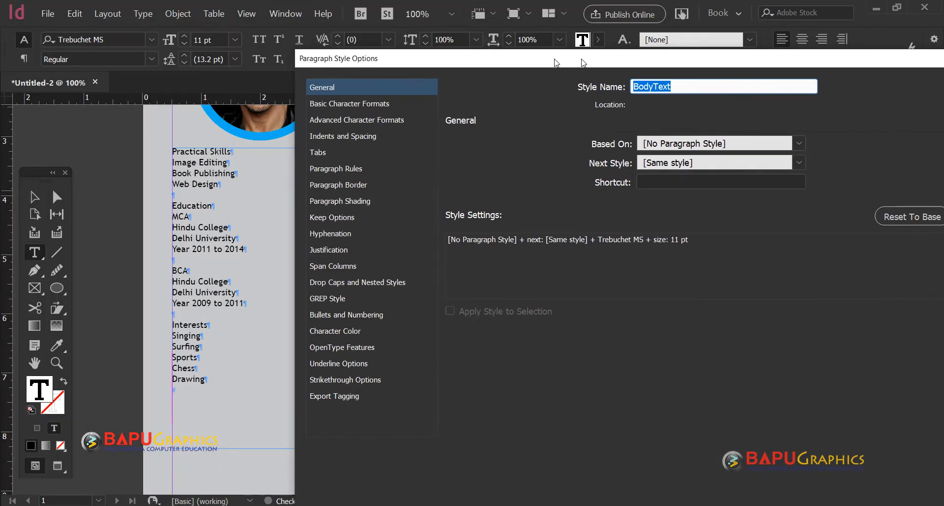
{"action": "left_click", "coordinate": [427, 104]}
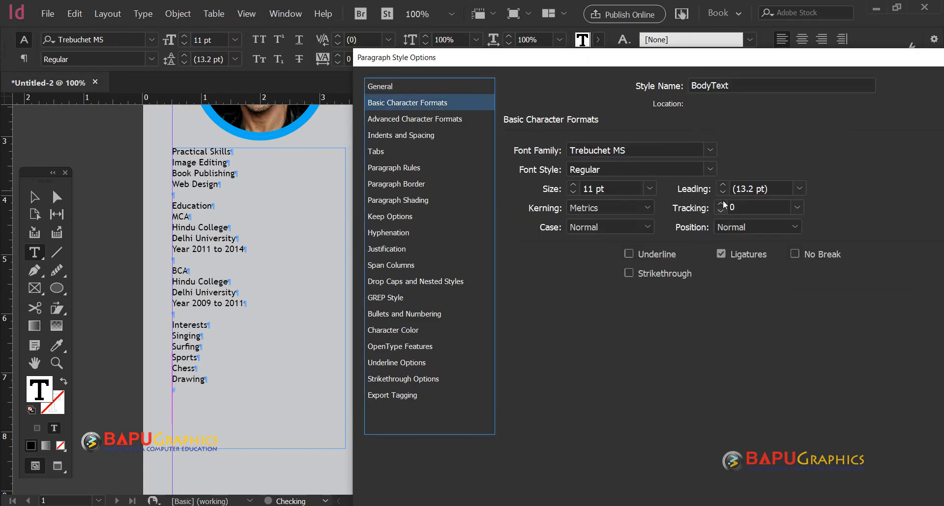
{"action": "left_click", "coordinate": [726, 186]}
{"action": "left_click", "coordinate": [726, 186]}
{"action": "left_click", "coordinate": [726, 186]}
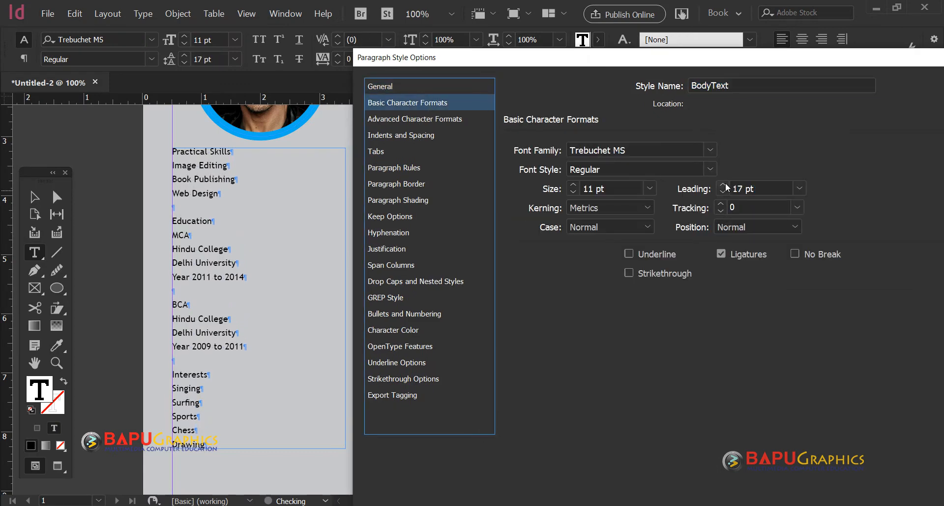
{"action": "left_click", "coordinate": [725, 186]}
{"action": "left_click_drag", "start_coordinate": [795, 64], "coordinate": [694, 121]}
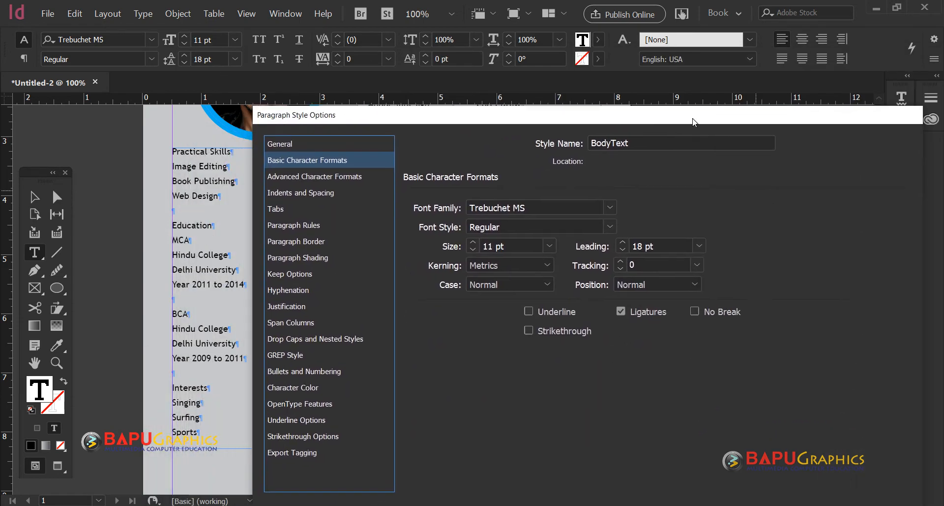
{"action": "left_click", "coordinate": [623, 249]}
{"action": "left_click", "coordinate": [623, 248]}
{"action": "left_click", "coordinate": [623, 249]}
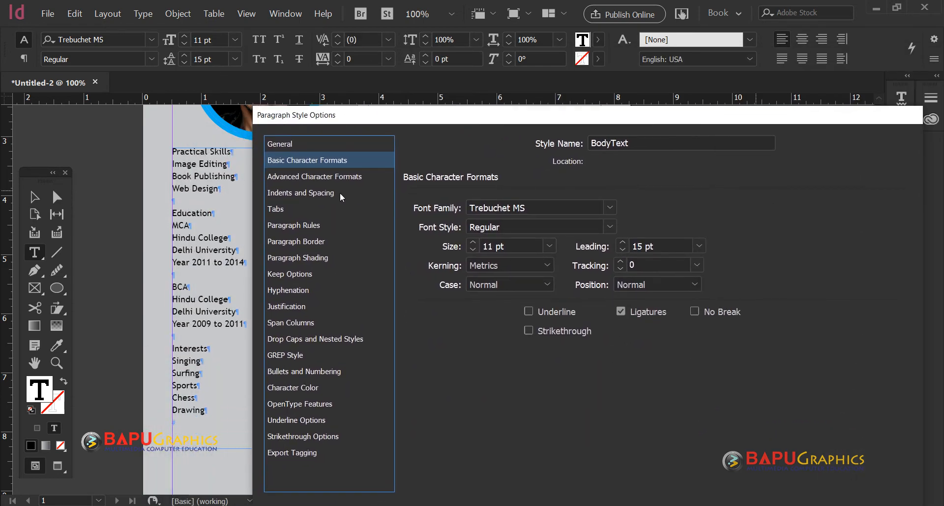
{"action": "left_click_drag", "start_coordinate": [707, 118], "coordinate": [541, 13]}
{"action": "left_click", "coordinate": [634, 498]}
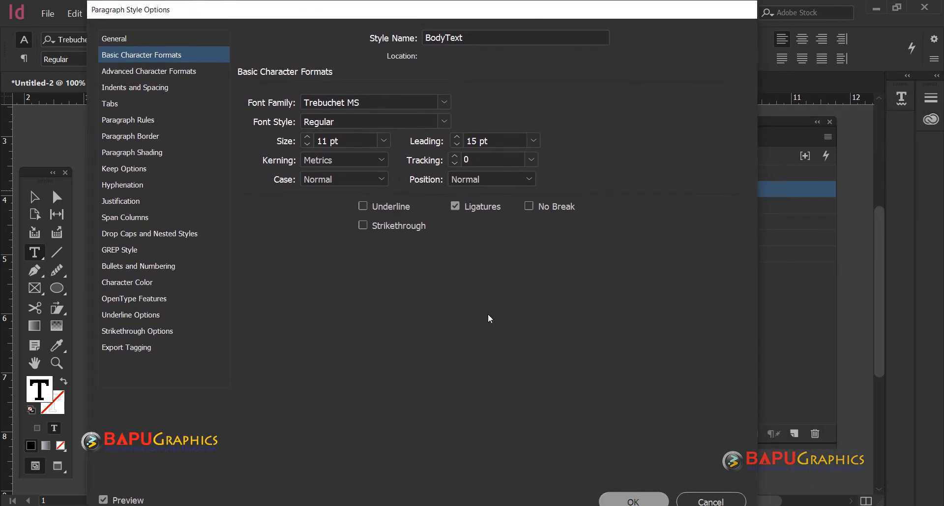
Extend the text frame on the grey side panel down to the bottom page margin, making it about 8.01 in high
{"action": "scroll", "coordinate": [433, 303], "scroll_direction": "up", "scroll_amount": 5}
{"action": "scroll", "coordinate": [432, 303], "scroll_direction": "down", "scroll_amount": 5}
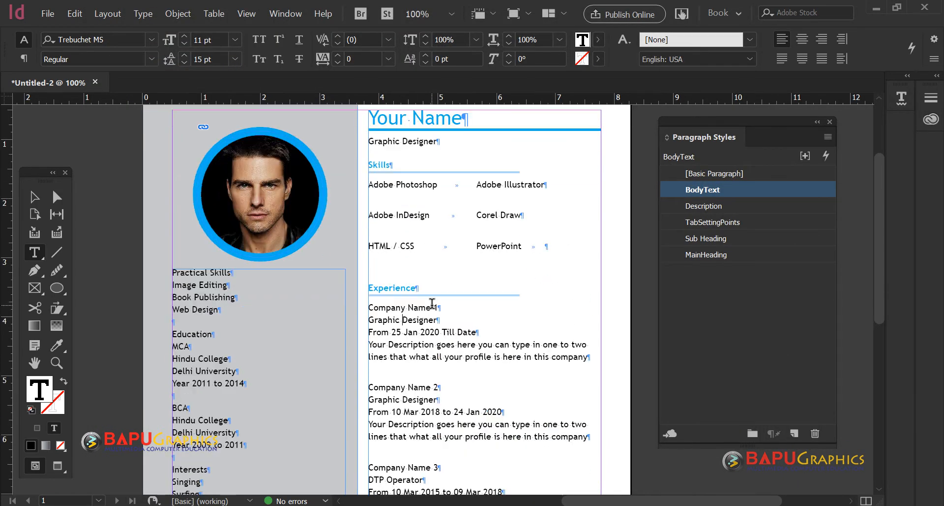
{"action": "scroll", "coordinate": [433, 304], "scroll_direction": "up", "scroll_amount": 4}
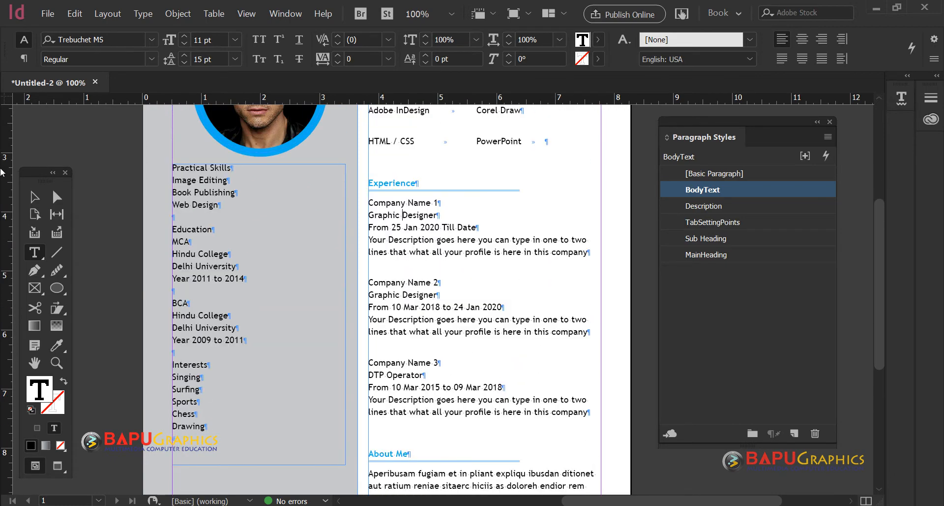
{"action": "left_click", "coordinate": [34, 196]}
{"action": "scroll", "coordinate": [271, 362], "scroll_direction": "down", "scroll_amount": 5}
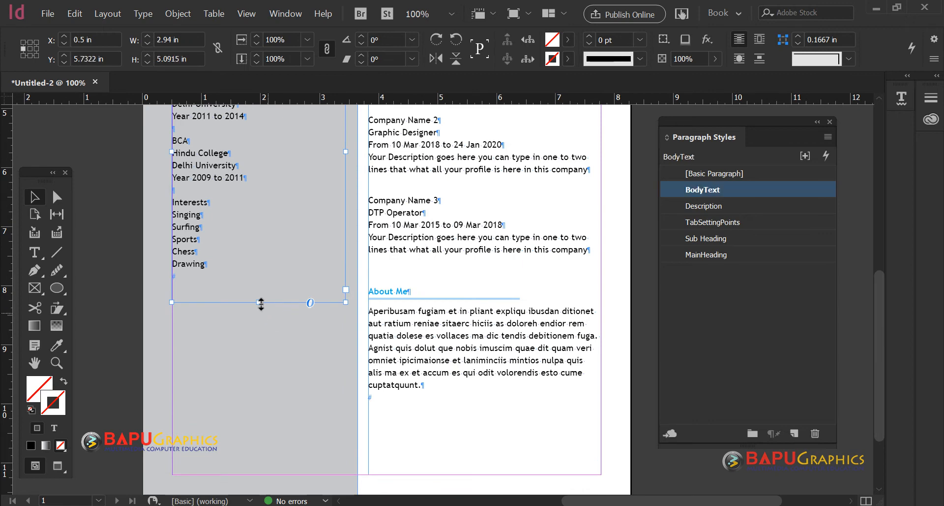
{"action": "left_click_drag", "start_coordinate": [258, 302], "coordinate": [254, 475]}
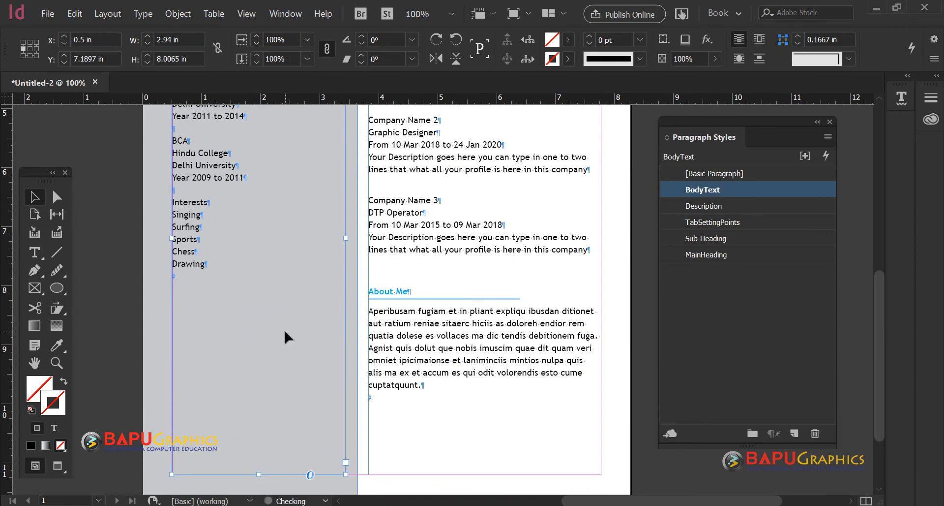
{"action": "scroll", "coordinate": [284, 328], "scroll_direction": "up", "scroll_amount": 4}
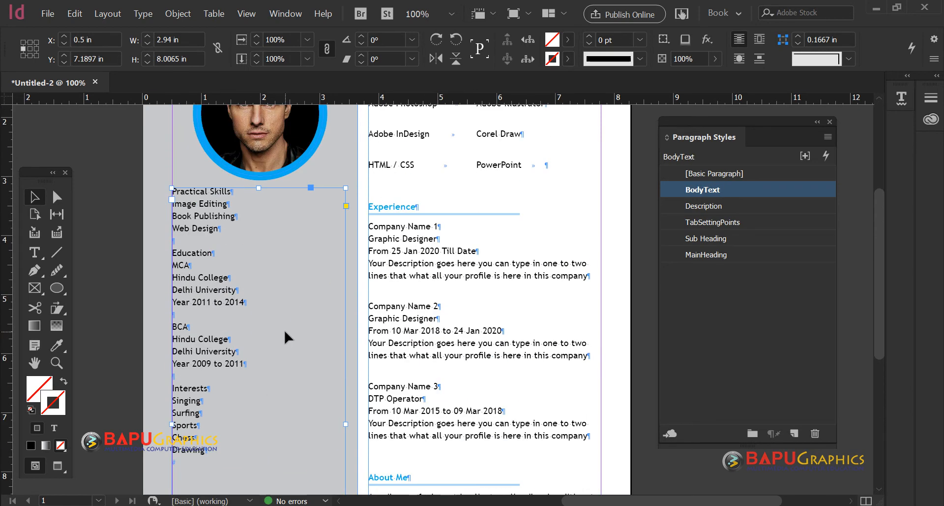
Apply the Sub Heading style to the "Practical Skills" line and create a paragraph style named SubSkillsLeft based on Sub Heading
{"action": "double_click", "coordinate": [200, 190]}
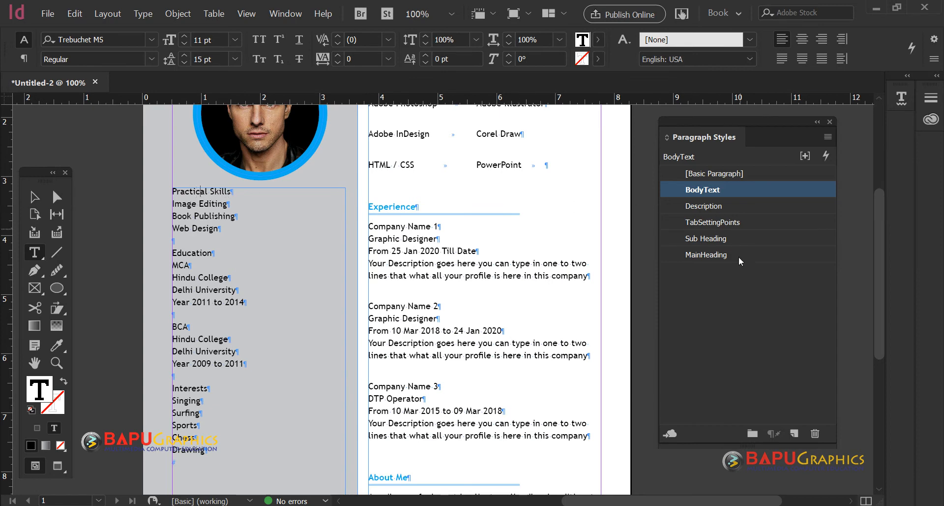
{"action": "left_click", "coordinate": [730, 240]}
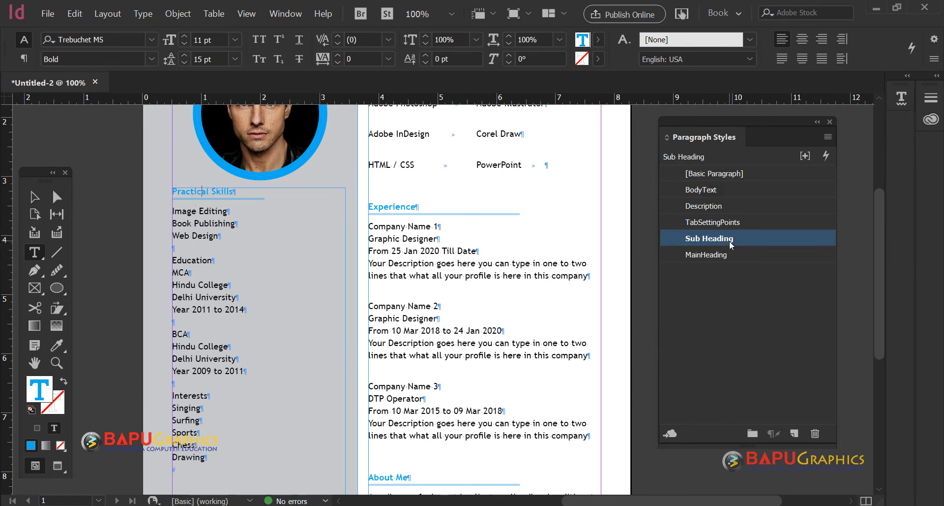
{"action": "left_click", "coordinate": [795, 435]}
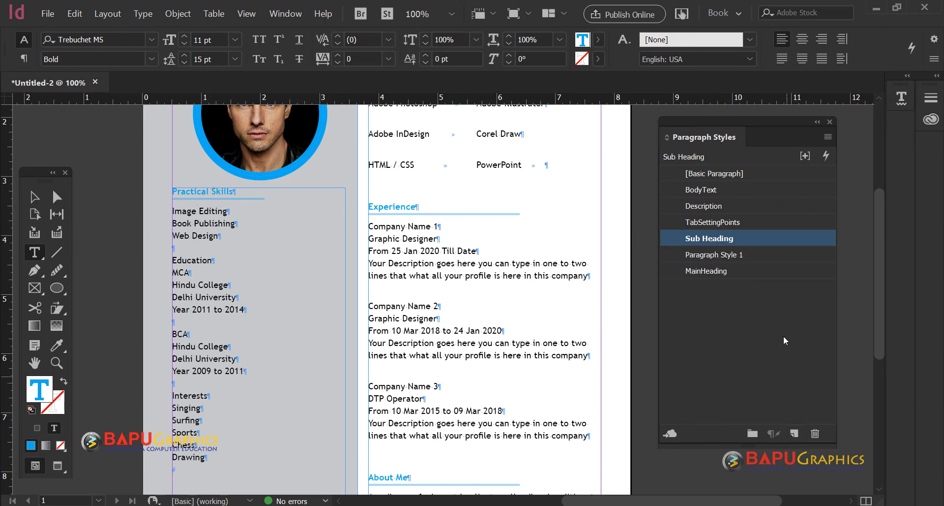
{"action": "left_click", "coordinate": [766, 254]}
{"action": "double_click", "coordinate": [766, 252]}
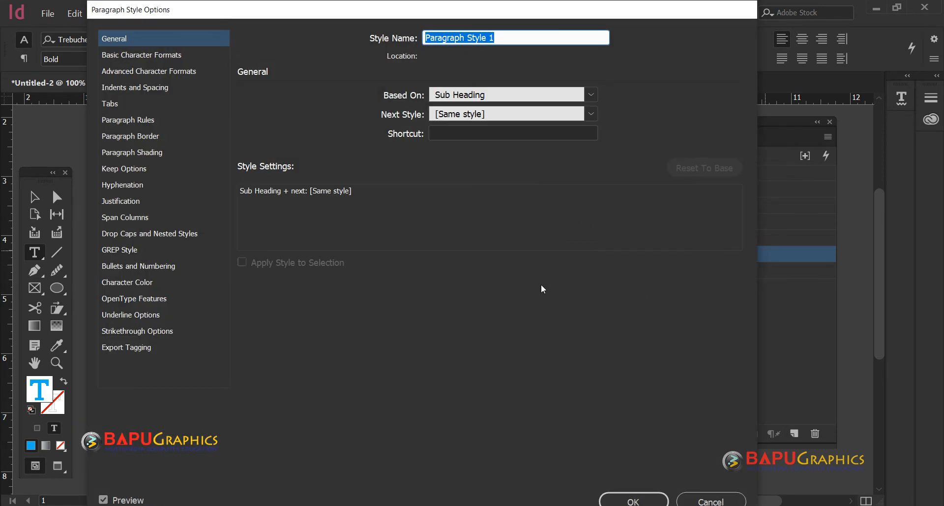
{"action": "type", "text": "SubSkillsLeft"}
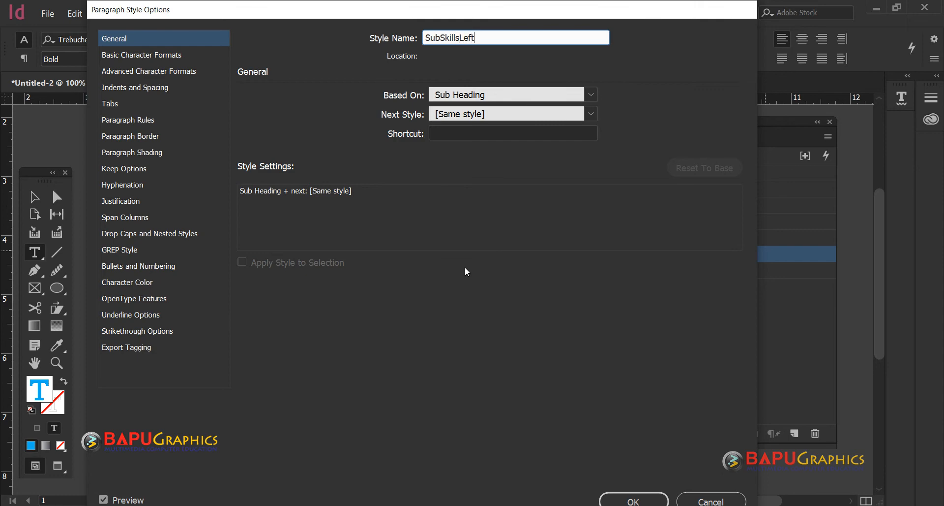
Set the SubSkillsLeft style's character color to the C=100 M=90 Y=10 K=0 swatch
{"action": "left_click_drag", "start_coordinate": [263, 14], "coordinate": [567, 14]}
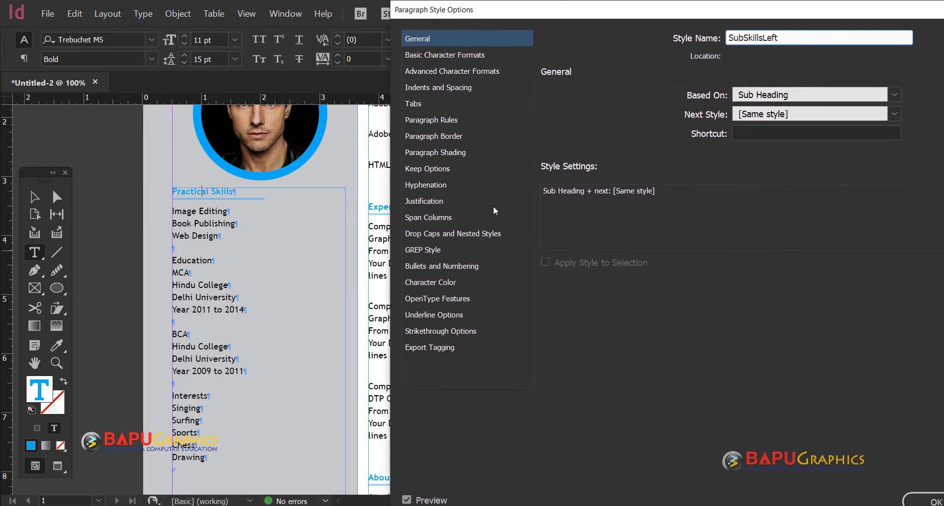
{"action": "left_click", "coordinate": [447, 281]}
{"action": "left_click", "coordinate": [677, 201]}
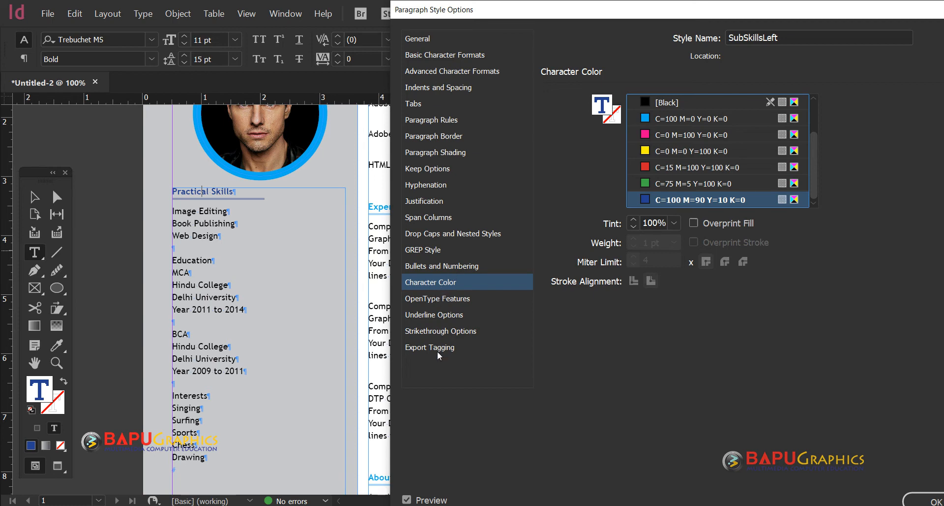
Set the SubSkillsLeft style's space after to 0.25 in and accept the style options
{"action": "left_click", "coordinate": [421, 37]}
{"action": "left_click", "coordinate": [441, 56]}
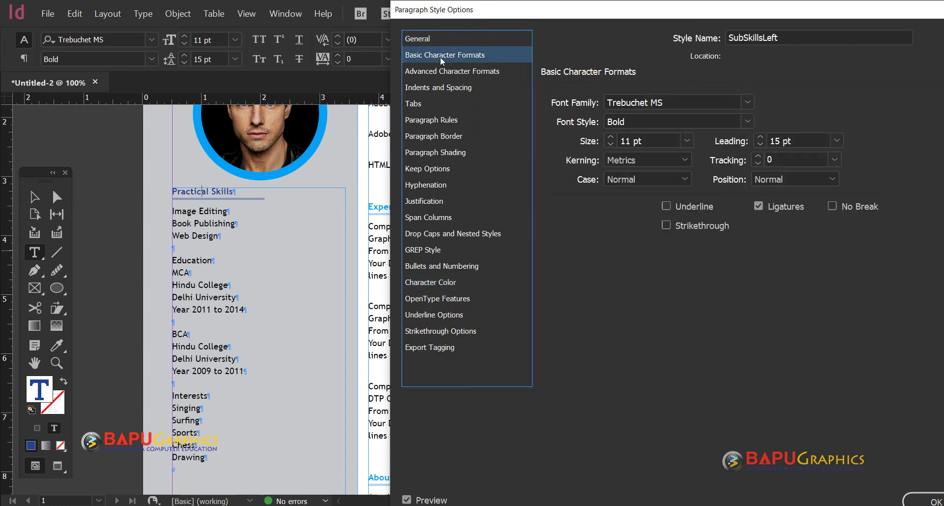
{"action": "left_click", "coordinate": [761, 138]}
{"action": "left_click", "coordinate": [761, 148]}
{"action": "left_click", "coordinate": [485, 73]}
{"action": "left_click", "coordinate": [464, 89]}
{"action": "left_click", "coordinate": [911, 202]}
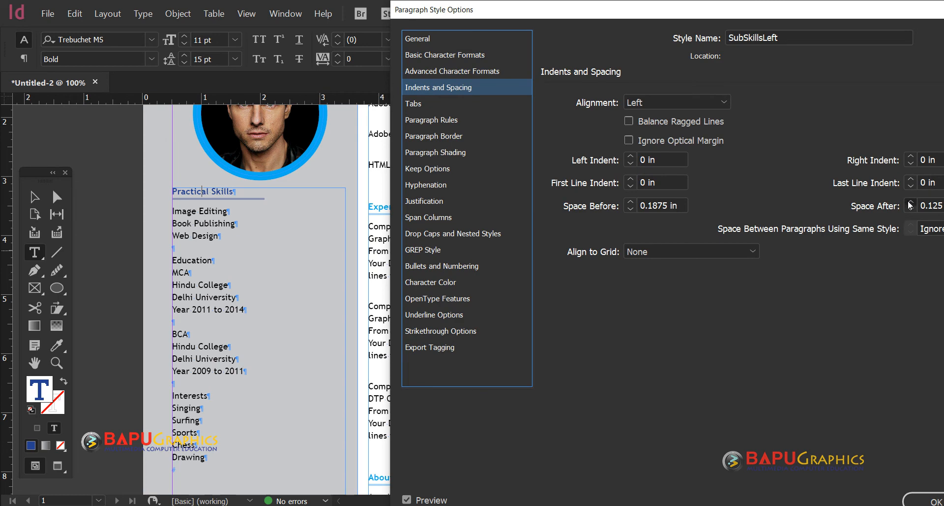
{"action": "left_click", "coordinate": [911, 201]}
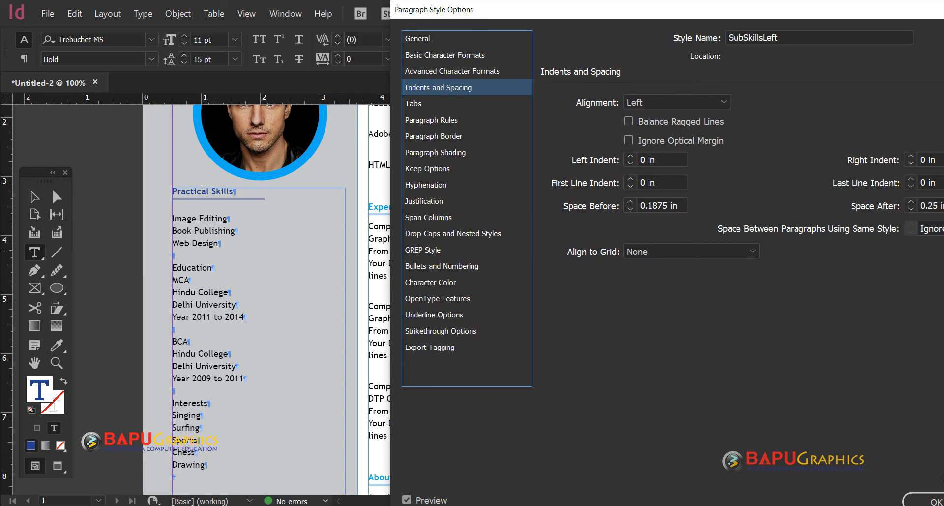
{"action": "left_click", "coordinate": [924, 499]}
Apply the SubSkillsLeft style to the "Education" and "Interests" headings on the grey side panel
{"action": "left_click", "coordinate": [438, 268]}
{"action": "left_click", "coordinate": [192, 267]}
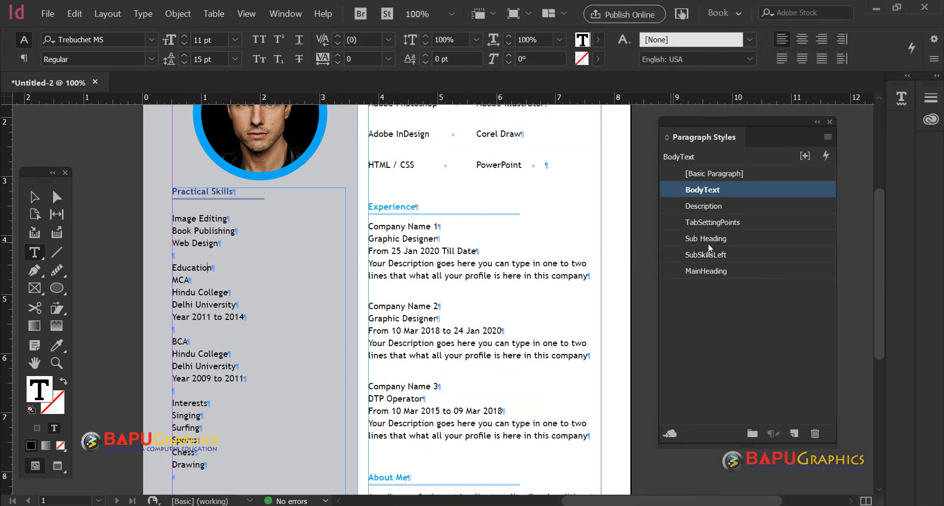
{"action": "left_click", "coordinate": [711, 255]}
{"action": "left_click", "coordinate": [198, 428]}
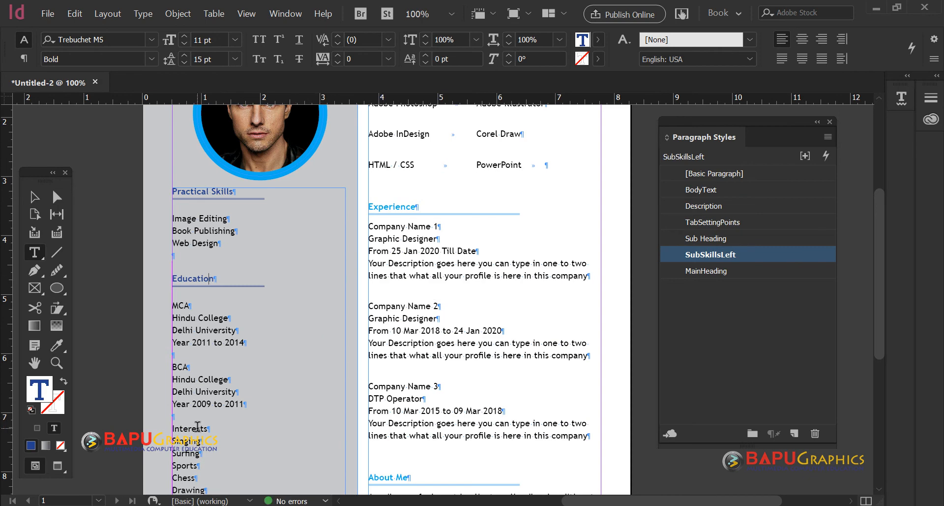
{"action": "left_click", "coordinate": [716, 256]}
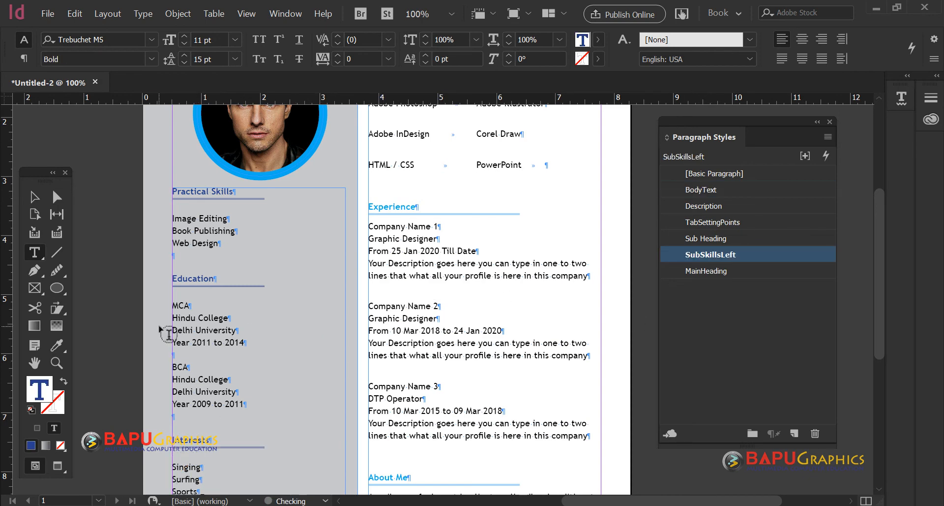
Create a paragraph style named BulletStyles based on BodyText from the "Image Editing" line
{"action": "scroll", "coordinate": [267, 300], "scroll_direction": "down", "scroll_amount": 3}
{"action": "scroll", "coordinate": [266, 295], "scroll_direction": "up", "scroll_amount": 2}
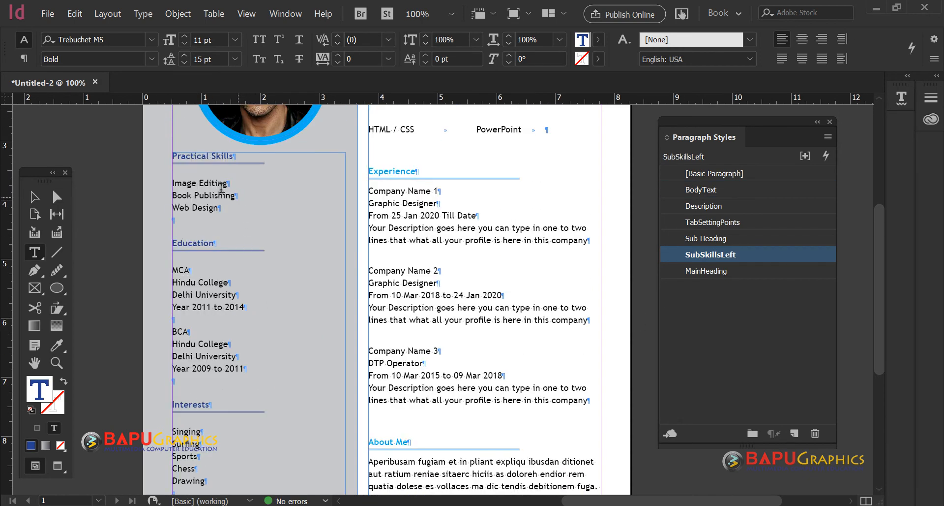
{"action": "left_click", "coordinate": [202, 183]}
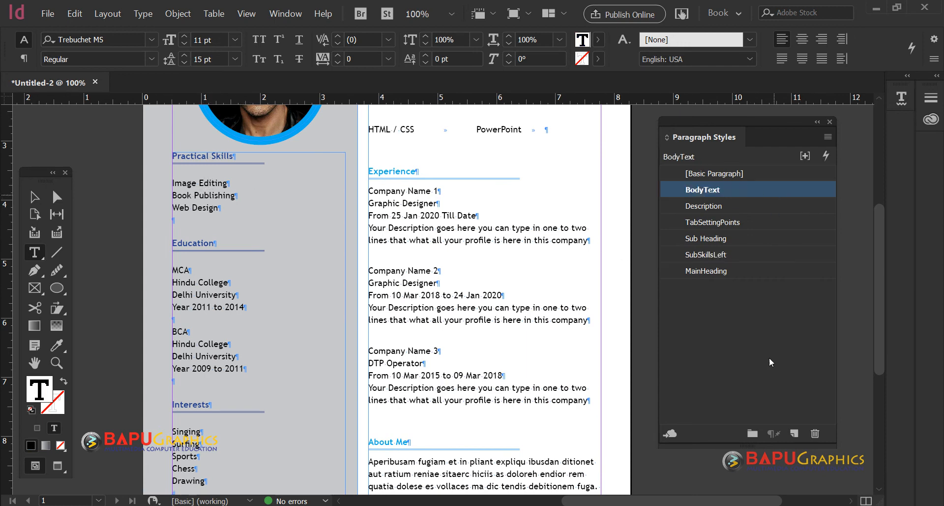
{"action": "left_click", "coordinate": [793, 434]}
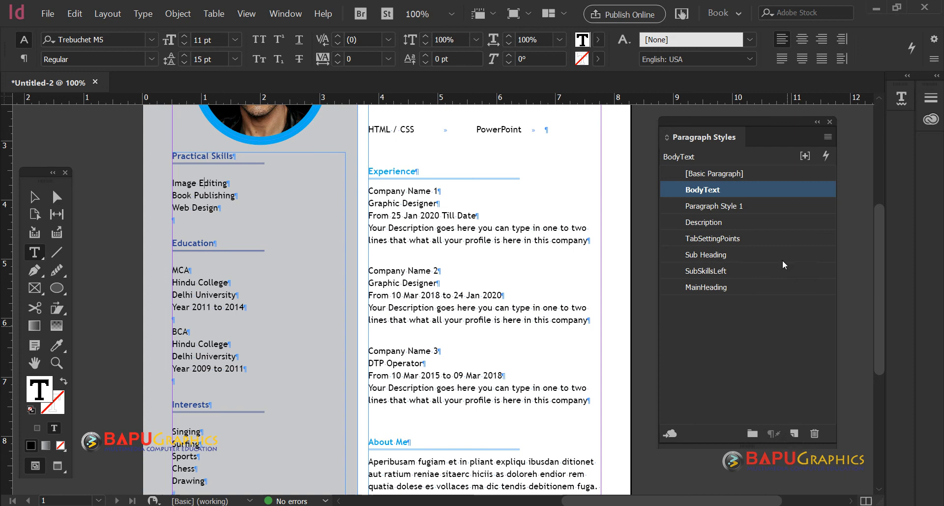
{"action": "double_click", "coordinate": [771, 202]}
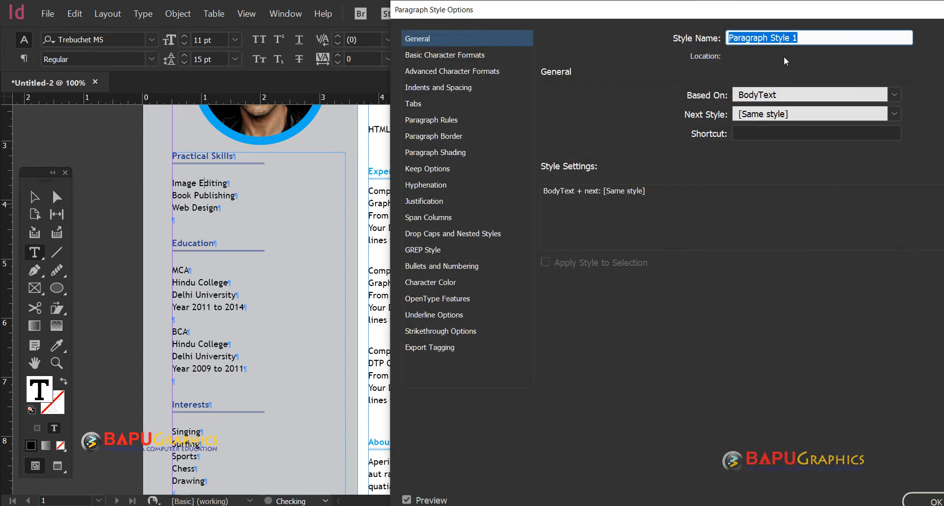
{"action": "type", "text": "Bulle"}
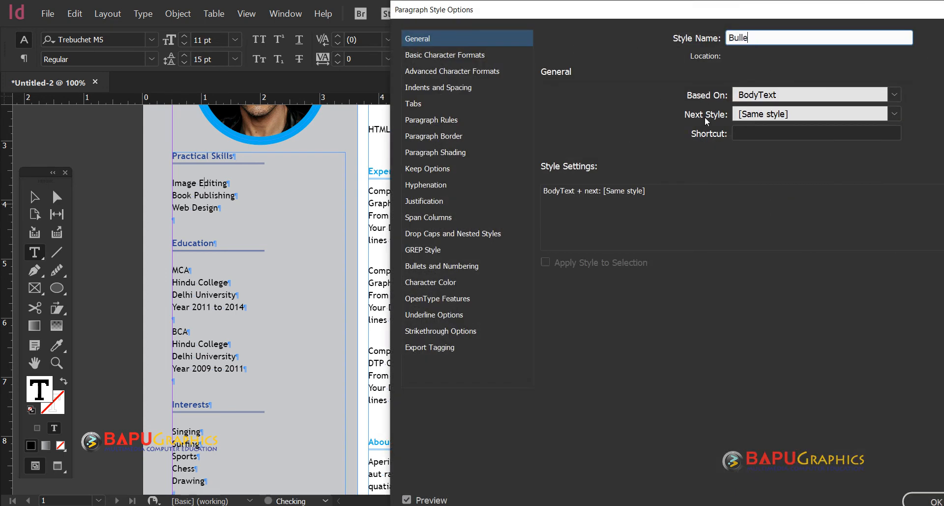
{"action": "type", "text": "tStyles"}
Set the BulletStyles style's list type to Bullets
{"action": "left_click", "coordinate": [450, 266]}
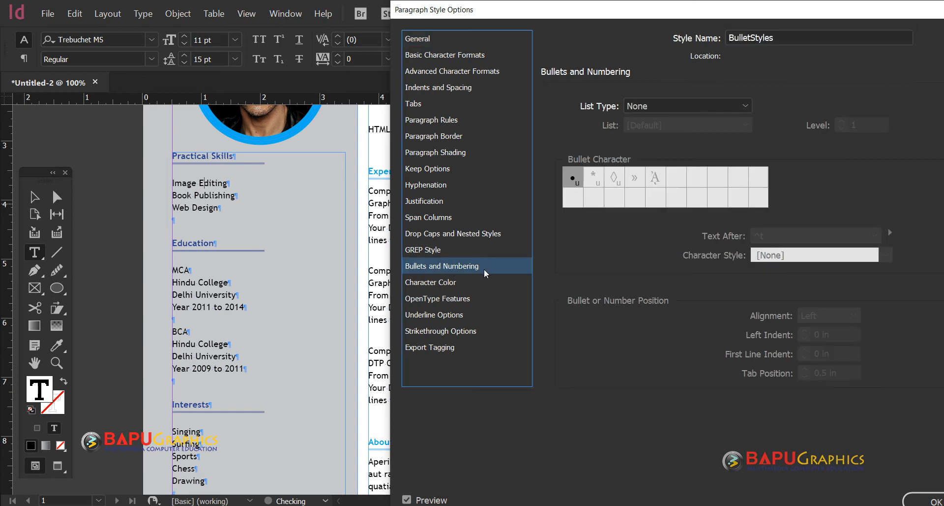
{"action": "left_click", "coordinate": [654, 107]}
{"action": "left_click", "coordinate": [659, 153]}
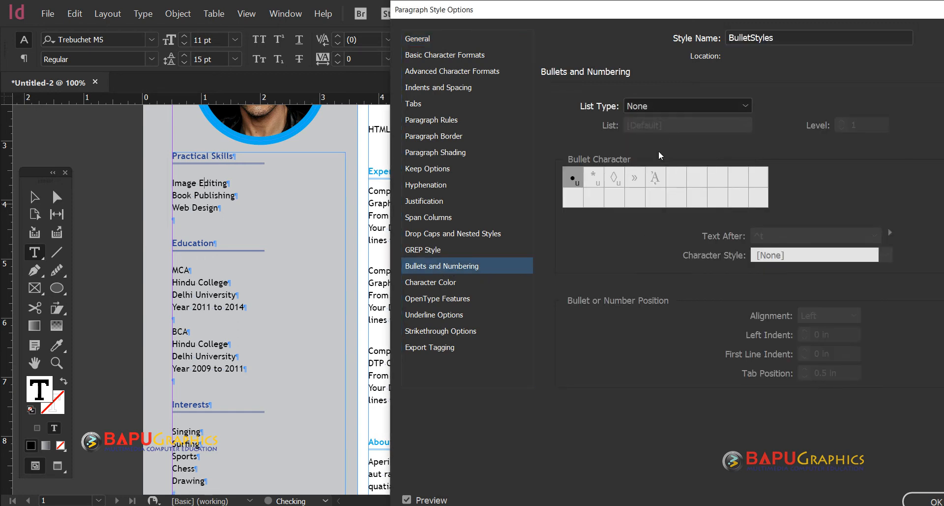
{"action": "left_click", "coordinate": [668, 105]}
{"action": "left_click", "coordinate": [659, 137]}
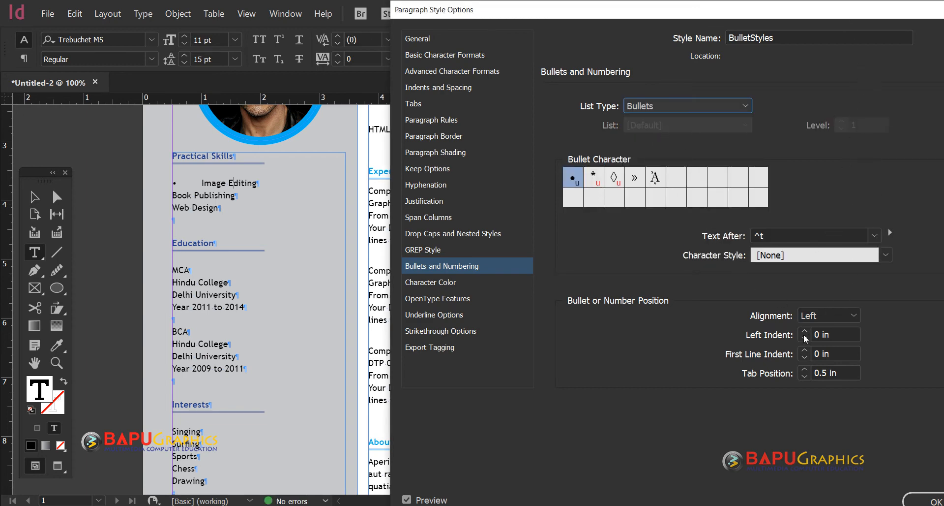
Set the BulletStyles style's bullet tab position to 0.1875 in
{"action": "left_click", "coordinate": [804, 377]}
{"action": "left_click", "coordinate": [804, 377]}
{"action": "left_click", "coordinate": [804, 377]}
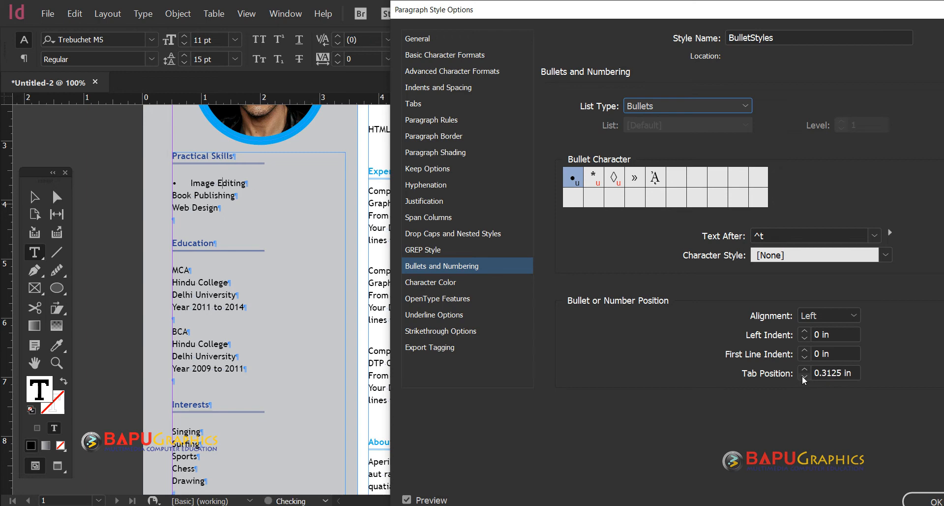
{"action": "left_click", "coordinate": [804, 377]}
{"action": "left_click", "coordinate": [804, 377]}
{"action": "left_click", "coordinate": [804, 377]}
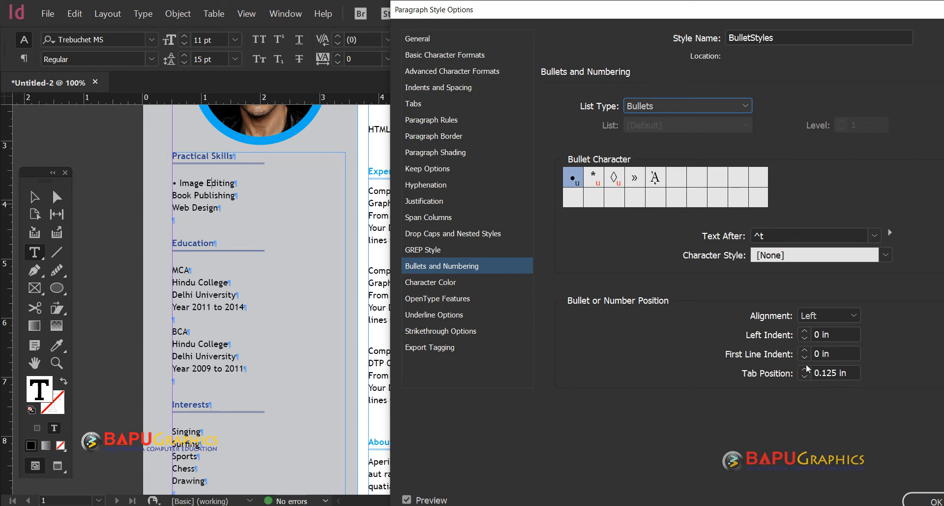
{"action": "left_click", "coordinate": [805, 369]}
Start adding a bullet character to the BulletStyles style and set its font family to Wingdings
{"action": "left_click_drag", "start_coordinate": [804, 9], "coordinate": [703, 21]}
{"action": "left_click", "coordinate": [893, 188]}
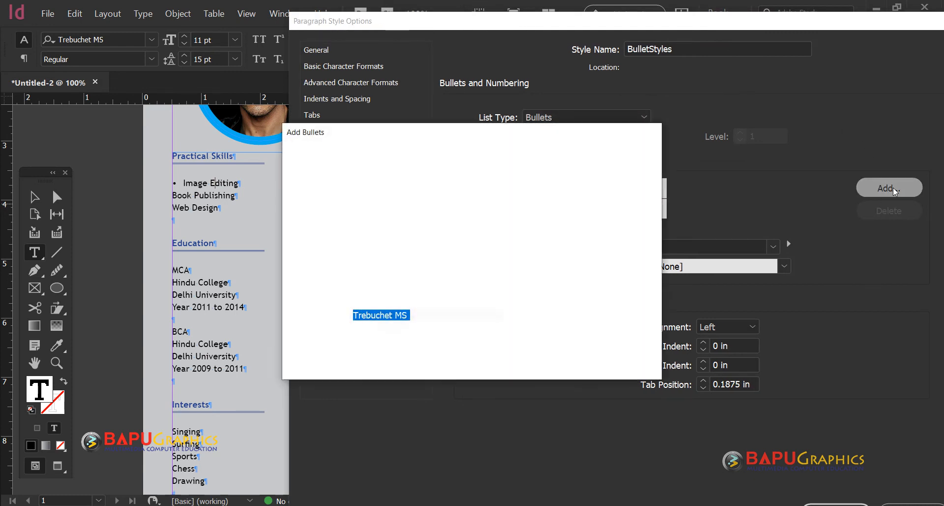
{"action": "left_click", "coordinate": [506, 319]}
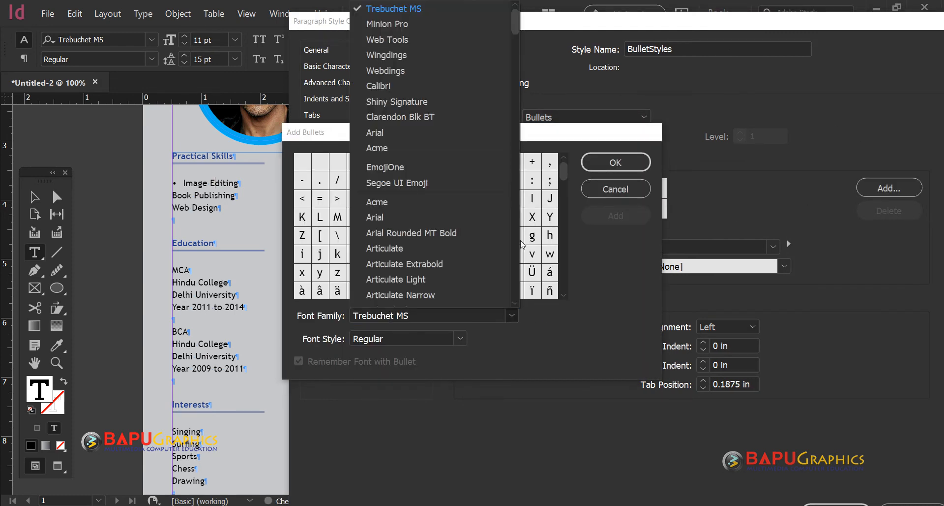
{"action": "scroll", "coordinate": [509, 248], "scroll_direction": "down", "scroll_amount": 10}
{"action": "scroll", "coordinate": [507, 243], "scroll_direction": "down", "scroll_amount": 15}
{"action": "scroll", "coordinate": [506, 290], "scroll_direction": "up", "scroll_amount": 15}
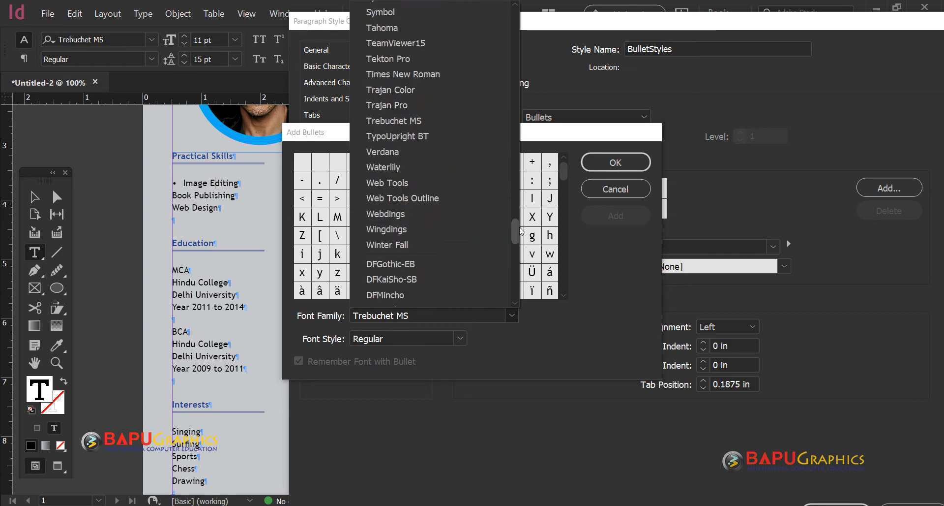
{"action": "left_click_drag", "start_coordinate": [528, 179], "coordinate": [527, 236]}
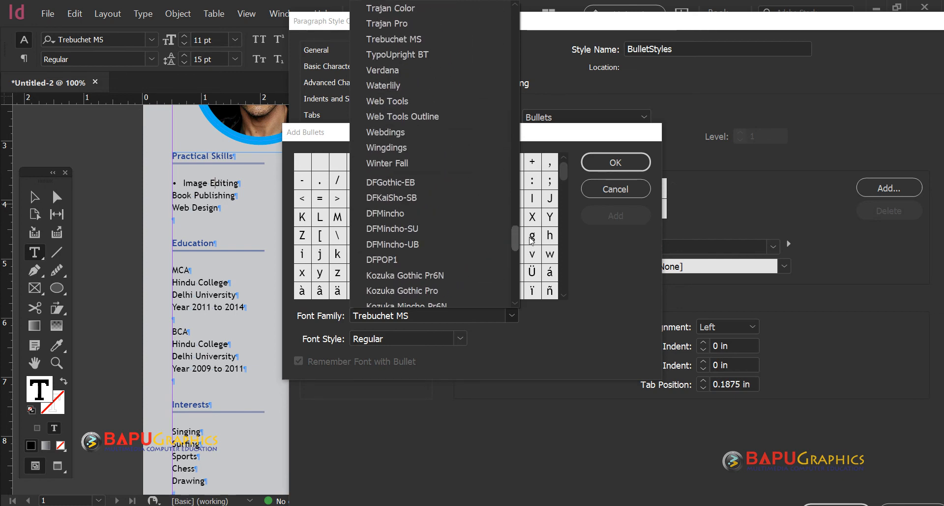
{"action": "left_click", "coordinate": [447, 150]}
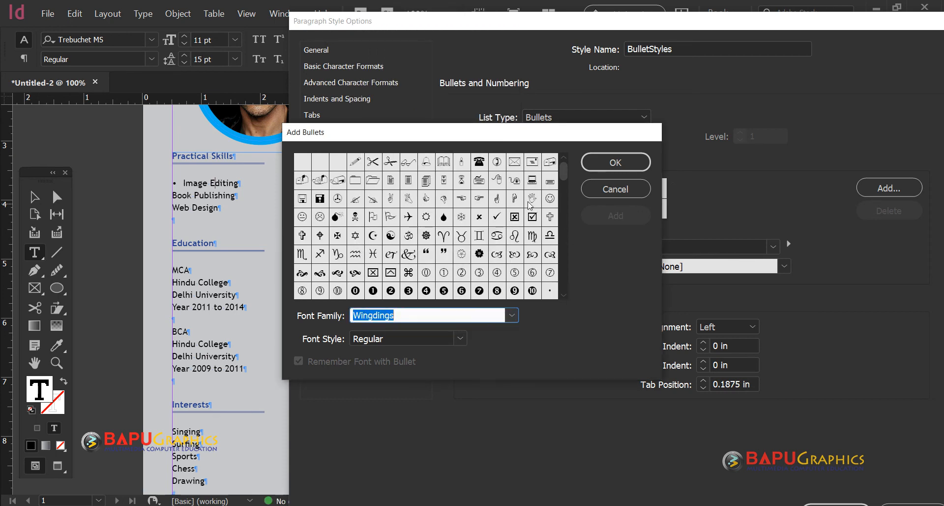
Add the Wingdings circled-dot glyph to the bullet characters, try it on the list, and switch back to the plain round bullet
{"action": "left_click_drag", "start_coordinate": [565, 177], "coordinate": [565, 196]}
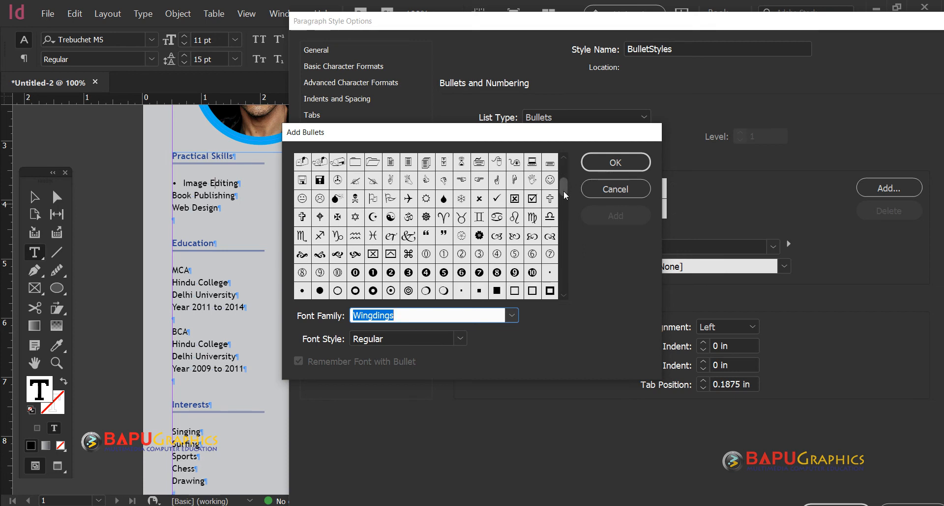
{"action": "left_click", "coordinate": [392, 293]}
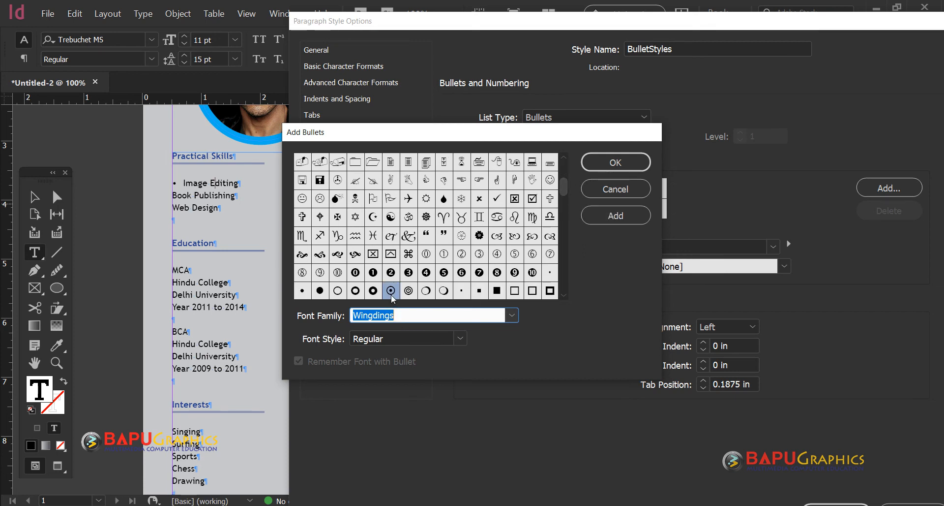
{"action": "left_click", "coordinate": [634, 215]}
{"action": "left_click", "coordinate": [608, 166]}
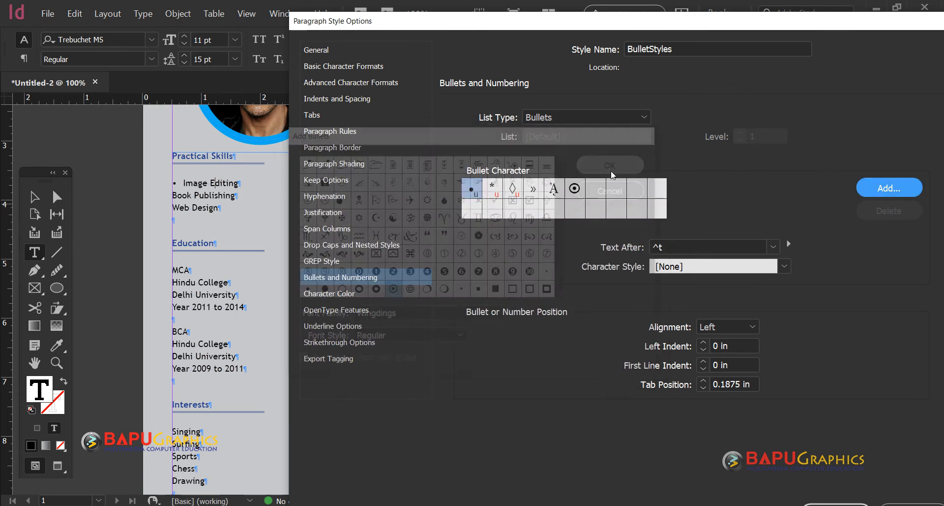
{"action": "left_click", "coordinate": [576, 190]}
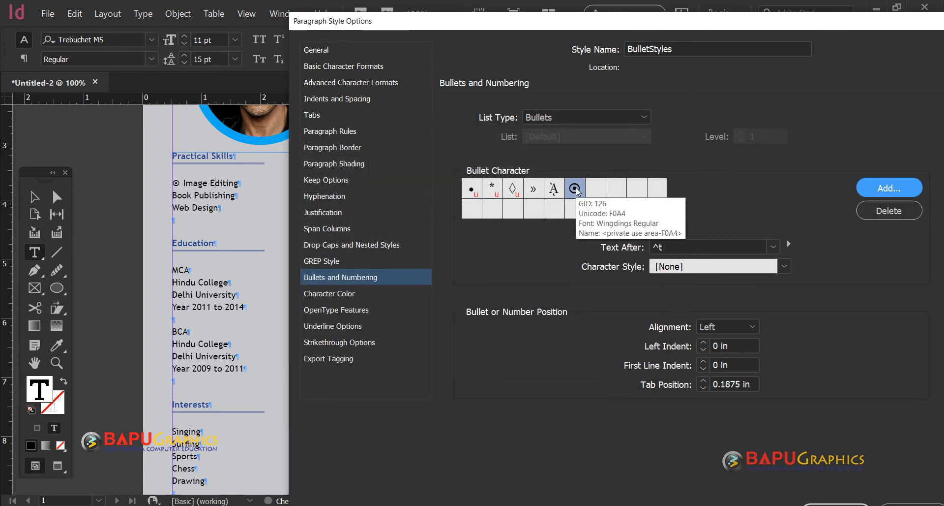
{"action": "left_click", "coordinate": [474, 192]}
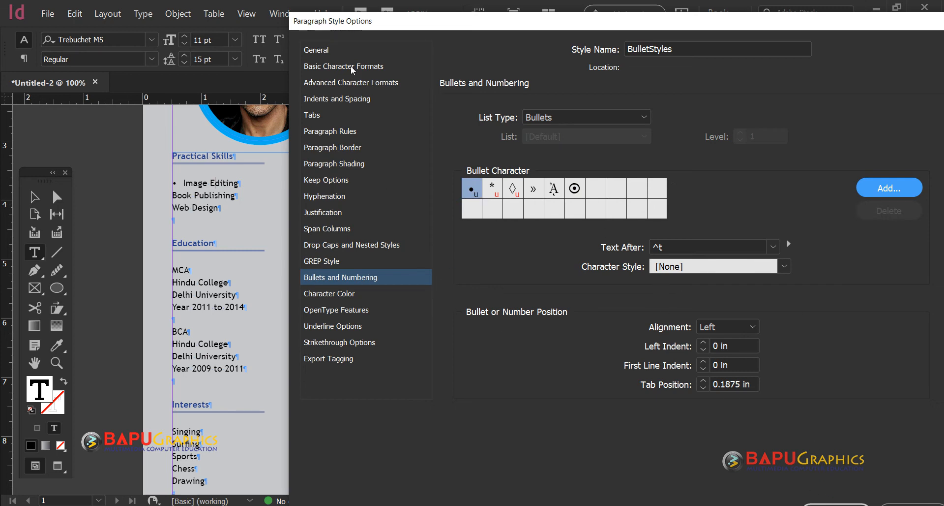
Set the BulletStyles style's space after to 0.125 in and accept the style options
{"action": "left_click", "coordinate": [352, 99]}
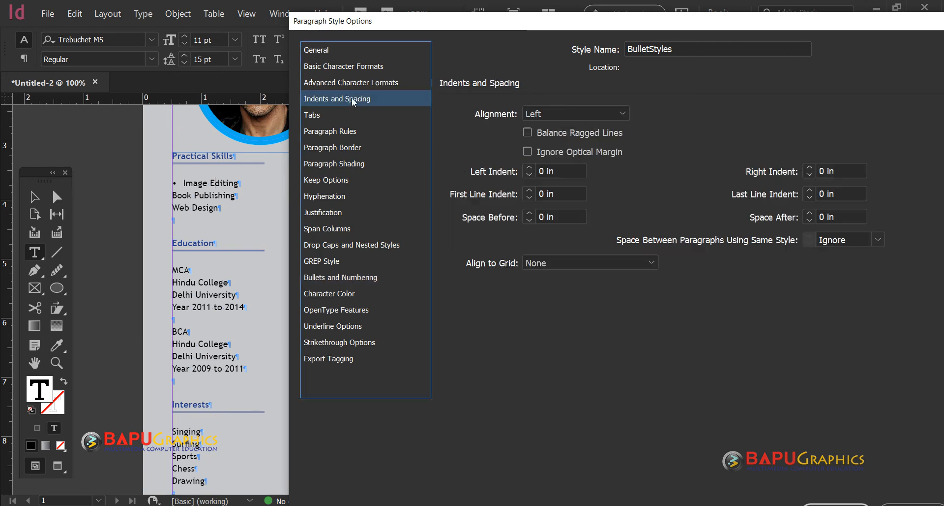
{"action": "left_click", "coordinate": [809, 214]}
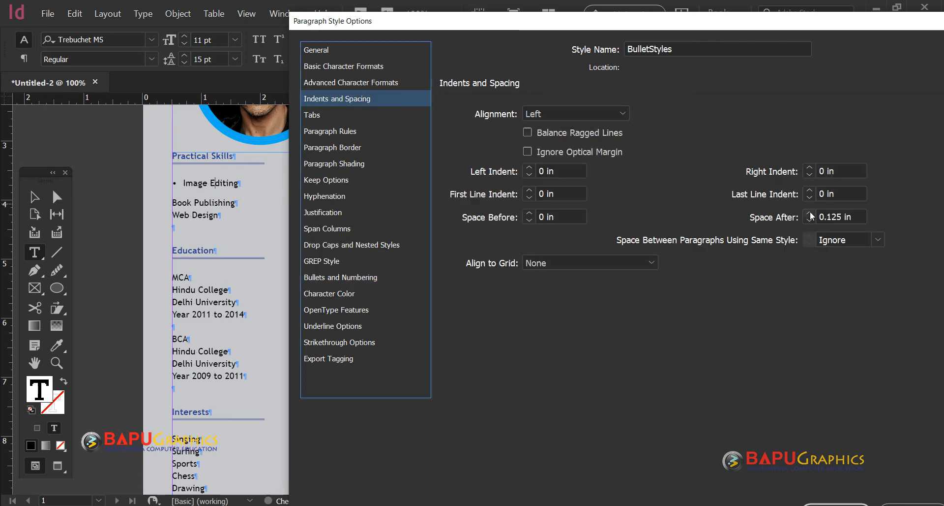
{"action": "left_click", "coordinate": [831, 502]}
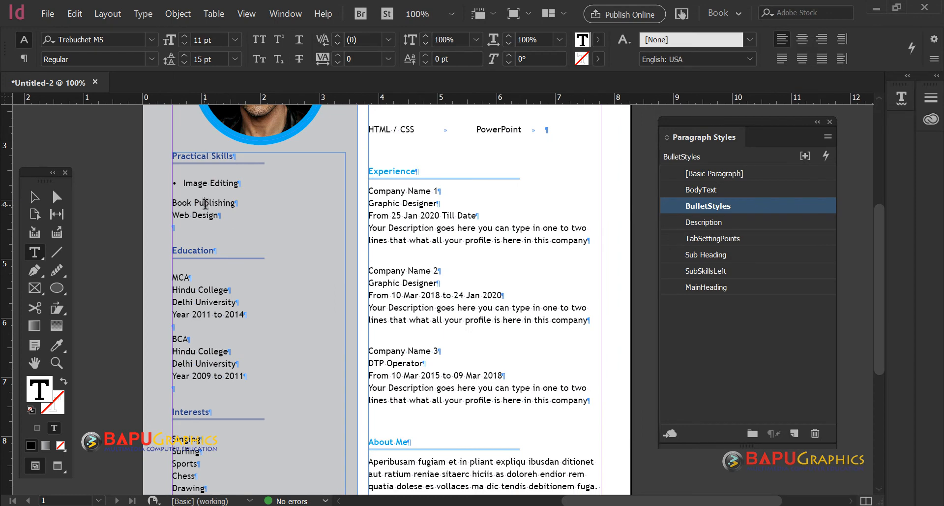
Apply the BulletStyles style to "Book Publishing", "Web Design" and the Interests lines from "Singing" to "Drawing"
{"action": "left_click_drag", "start_coordinate": [205, 203], "coordinate": [223, 216]}
{"action": "left_click", "coordinate": [736, 209]}
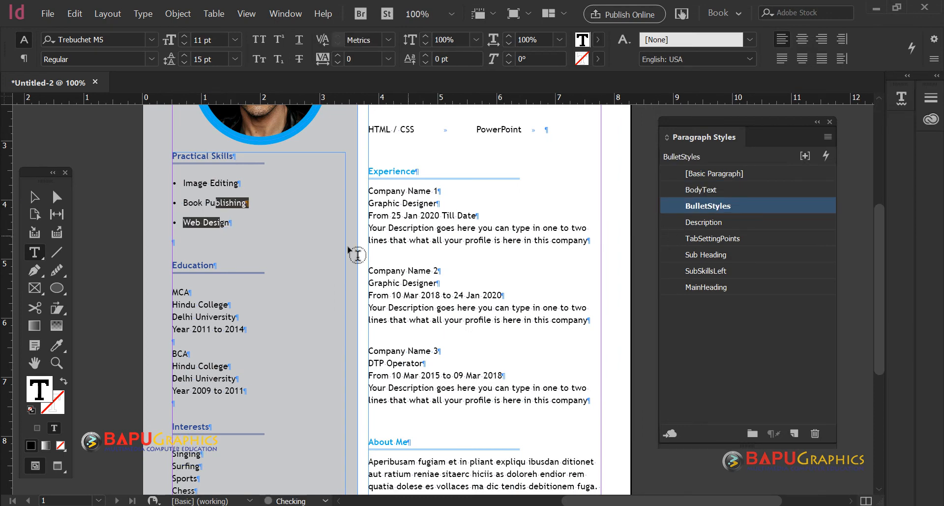
{"action": "scroll", "coordinate": [295, 243], "scroll_direction": "down", "scroll_amount": 3}
{"action": "left_click_drag", "start_coordinate": [189, 355], "coordinate": [205, 406]}
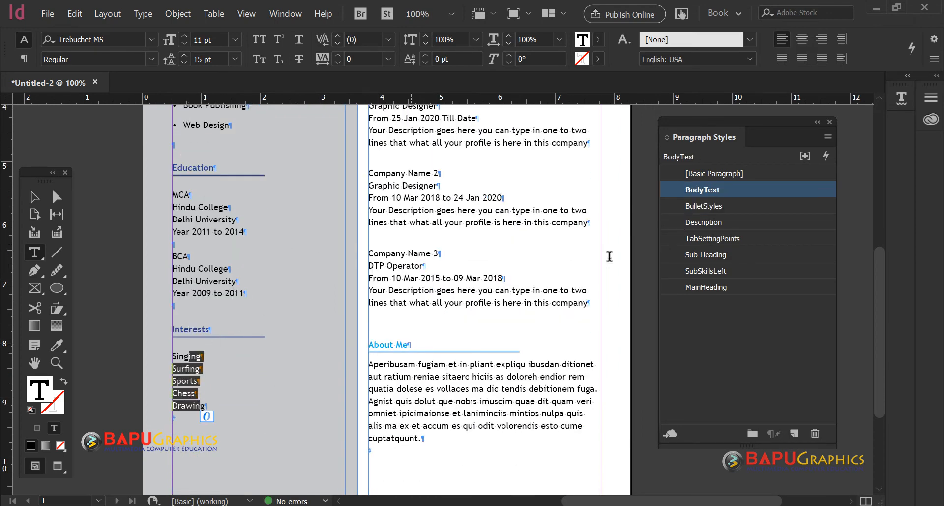
{"action": "left_click", "coordinate": [730, 206]}
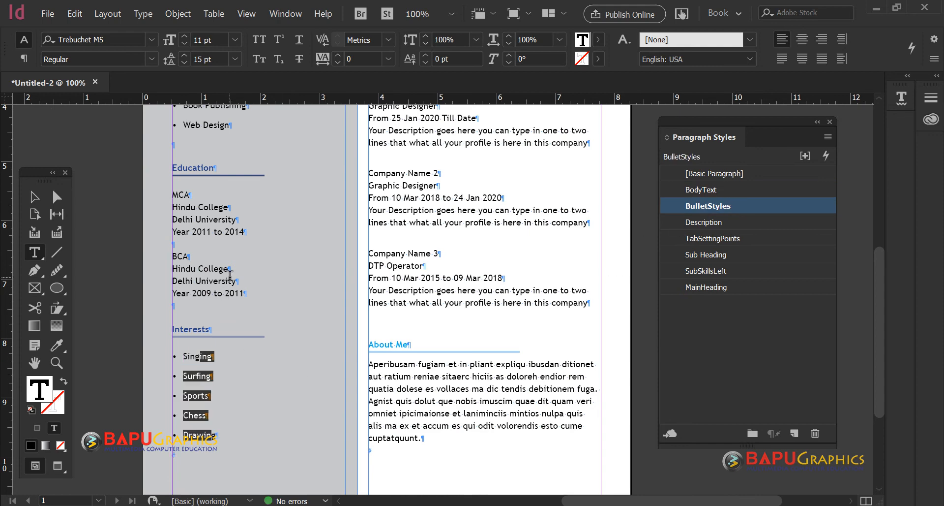
Set the BodyText paragraph style's font size to 12 pt, accept the style options, and deselect everything
{"action": "scroll", "coordinate": [230, 276], "scroll_direction": "down", "scroll_amount": 1}
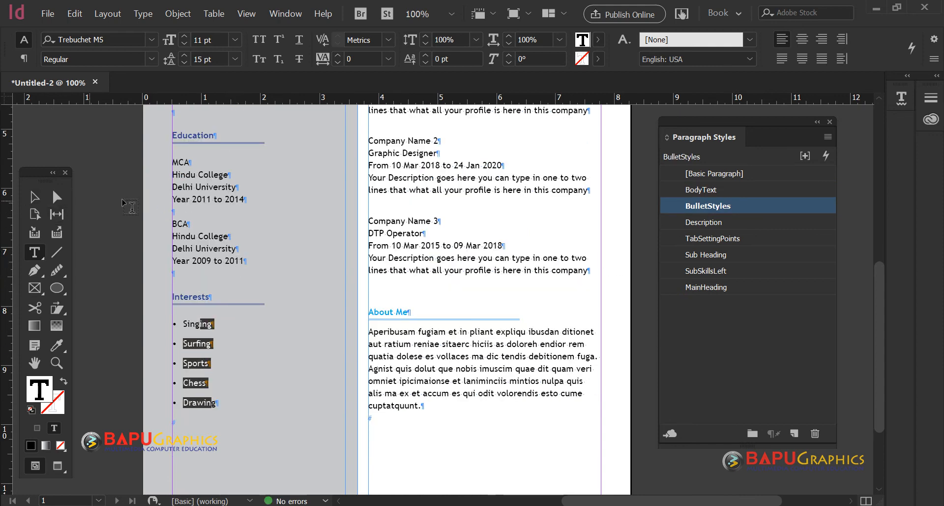
{"action": "scroll", "coordinate": [249, 217], "scroll_direction": "up", "scroll_amount": 4}
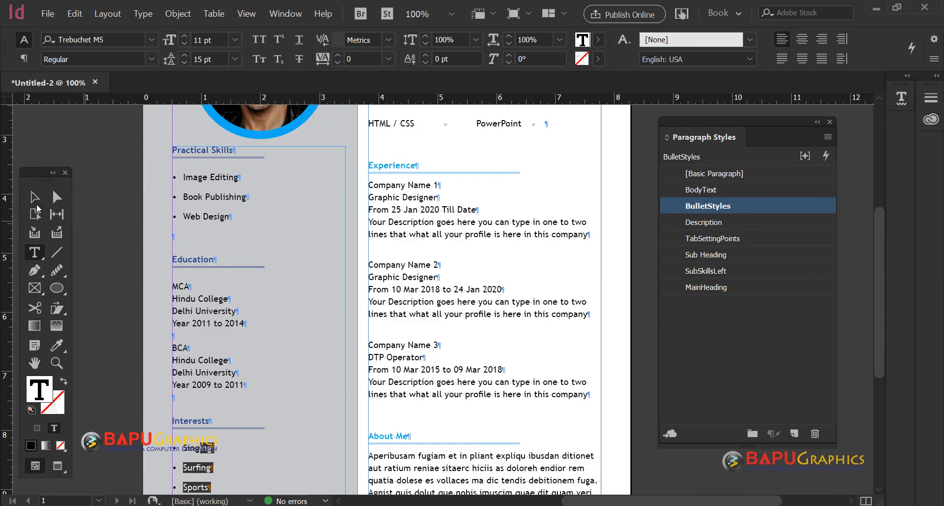
{"action": "left_click", "coordinate": [34, 197]}
{"action": "double_click", "coordinate": [418, 222]}
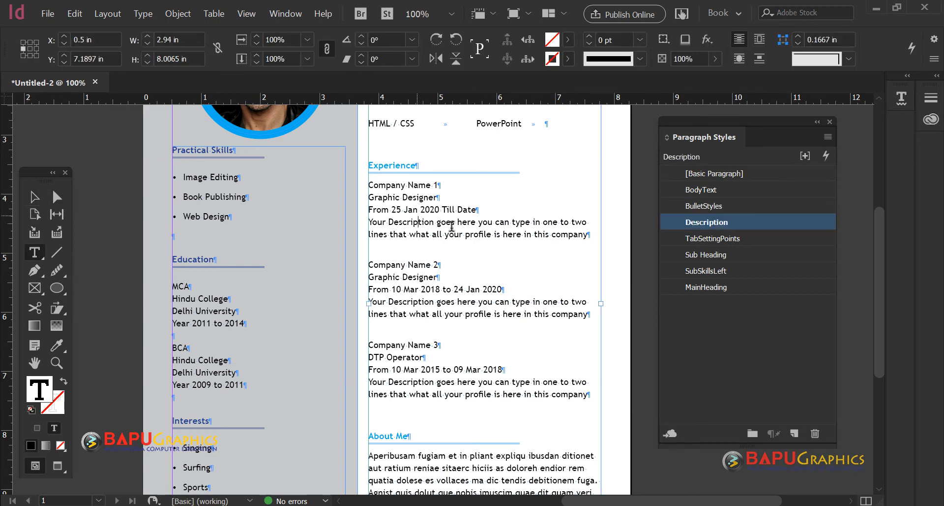
{"action": "left_click", "coordinate": [452, 209]}
{"action": "left_click", "coordinate": [759, 192]}
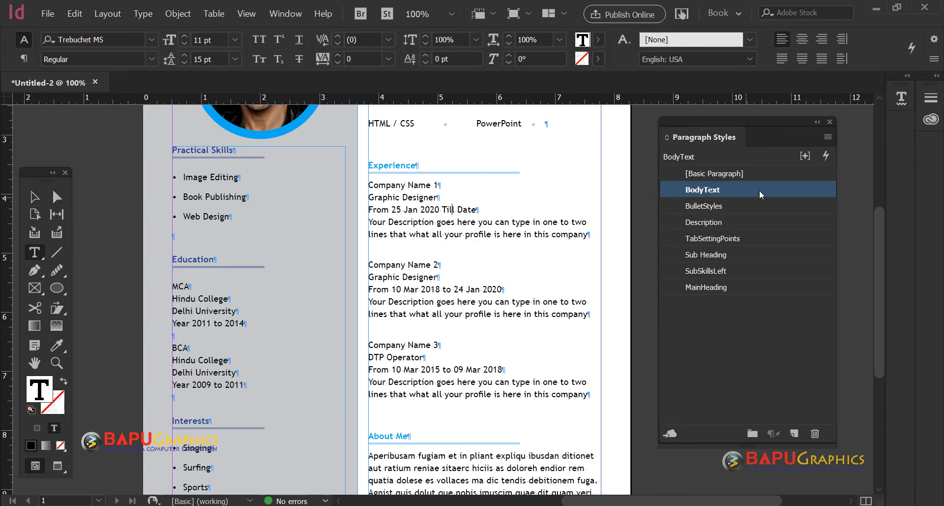
{"action": "double_click", "coordinate": [738, 191]}
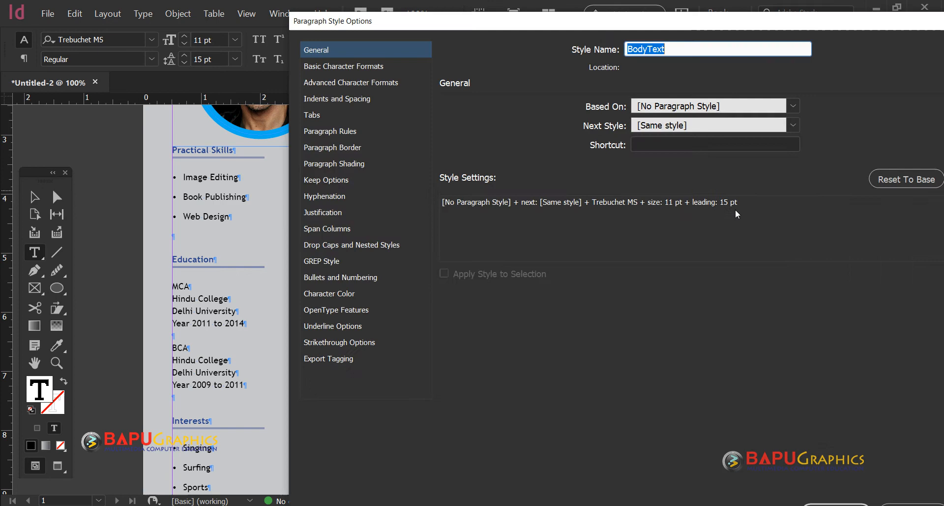
{"action": "left_click", "coordinate": [347, 68]}
{"action": "left_click", "coordinate": [510, 149]}
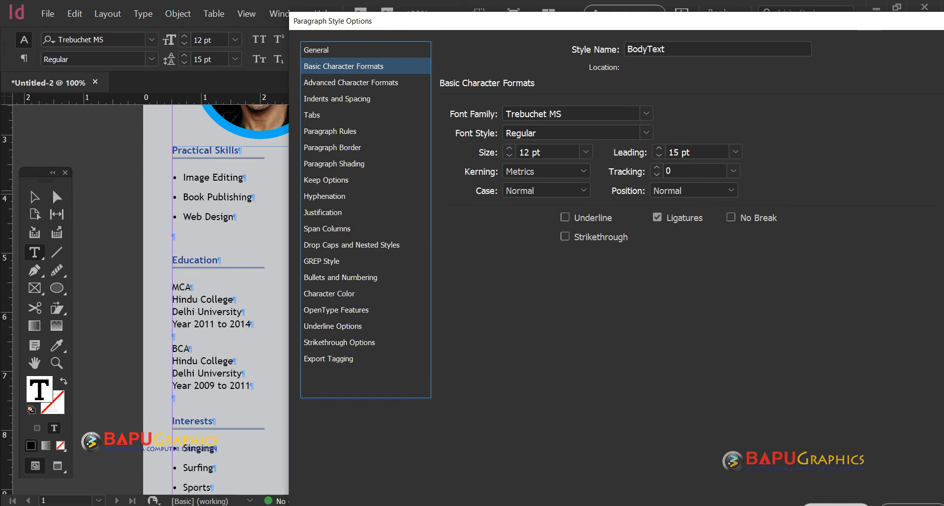
{"action": "left_click", "coordinate": [836, 500]}
{"action": "left_click", "coordinate": [34, 196]}
{"action": "left_click", "coordinate": [117, 283]}
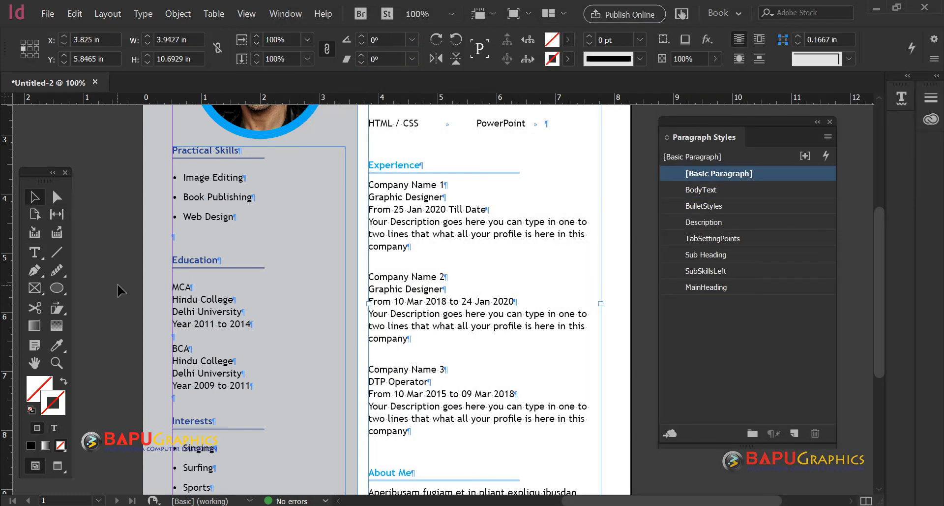
Switch the page to Preview mode, move the side-panel text frame down below the photo, and shorten it to about 6.9 in high
{"action": "left_click", "coordinate": [485, 244], "text": "ctrl+alt"}
{"action": "left_click", "coordinate": [485, 244], "text": "ctrl+alt"}
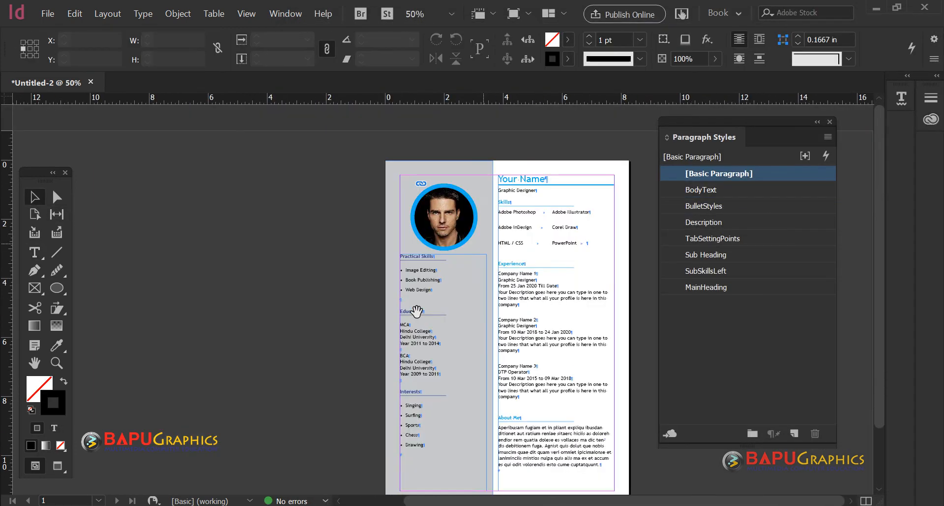
{"action": "left_click_drag", "start_coordinate": [408, 319], "coordinate": [382, 279]}
{"action": "left_click_drag", "start_coordinate": [541, 263], "coordinate": [528, 277]}
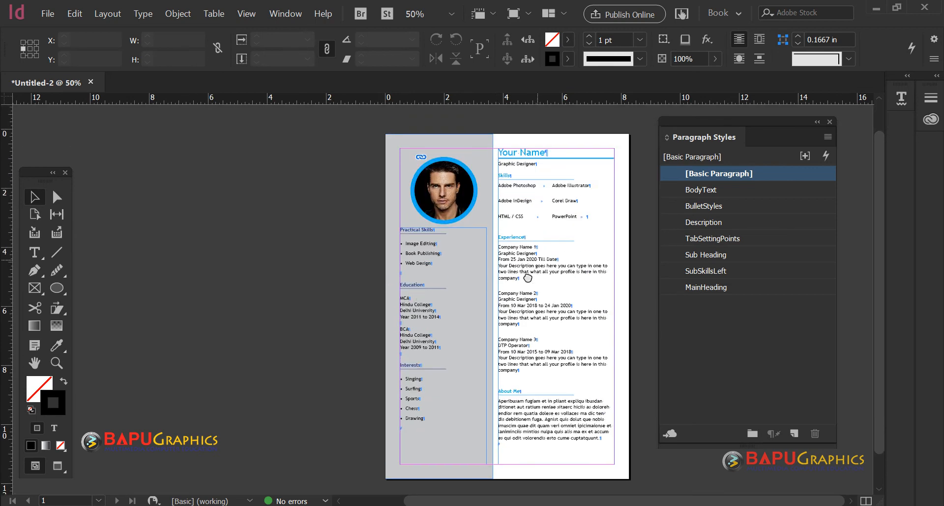
{"action": "key", "text": "w"}
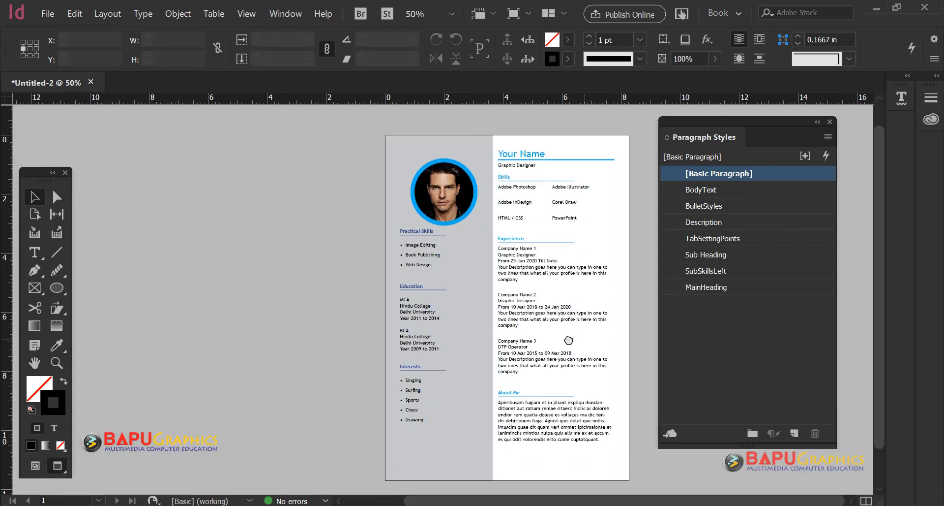
{"action": "left_click", "coordinate": [422, 263]}
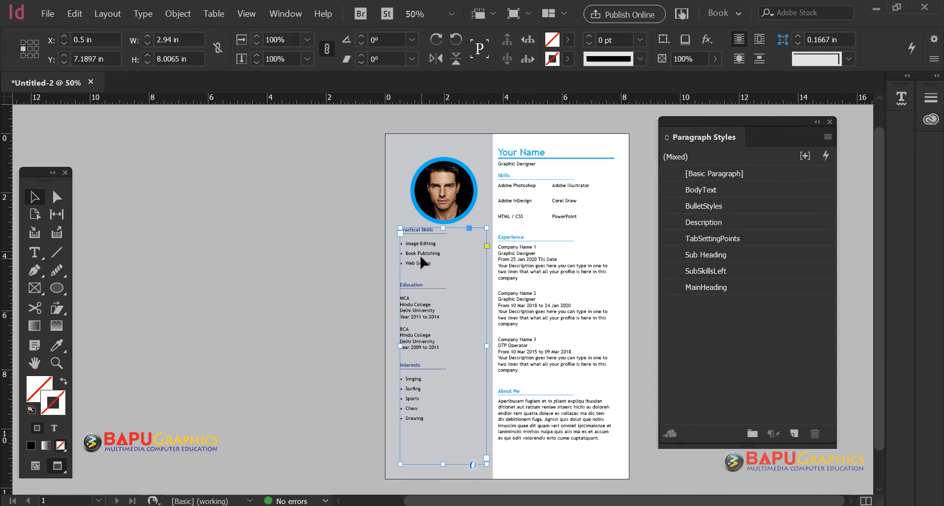
{"action": "left_click_drag", "start_coordinate": [422, 263], "coordinate": [422, 274]}
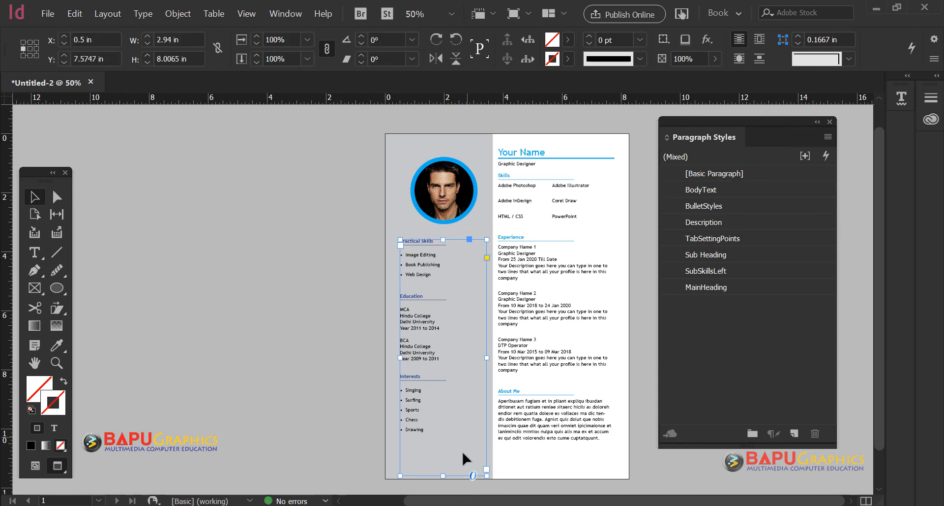
{"action": "left_click_drag", "start_coordinate": [446, 473], "coordinate": [445, 443]}
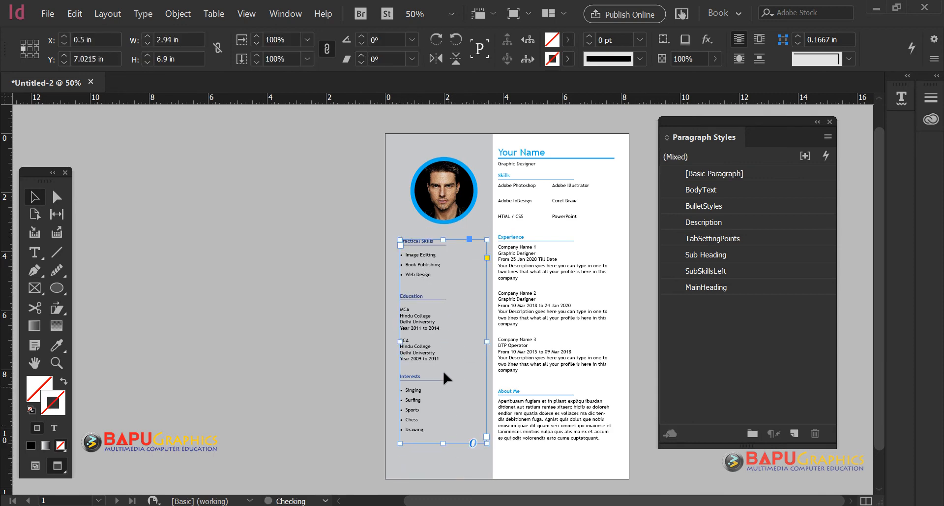
Fine-tune the side-panel text frame's vertical position to about Y 6.99 in and deselect it
{"action": "left_click_drag", "start_coordinate": [443, 368], "coordinate": [451, 341]}
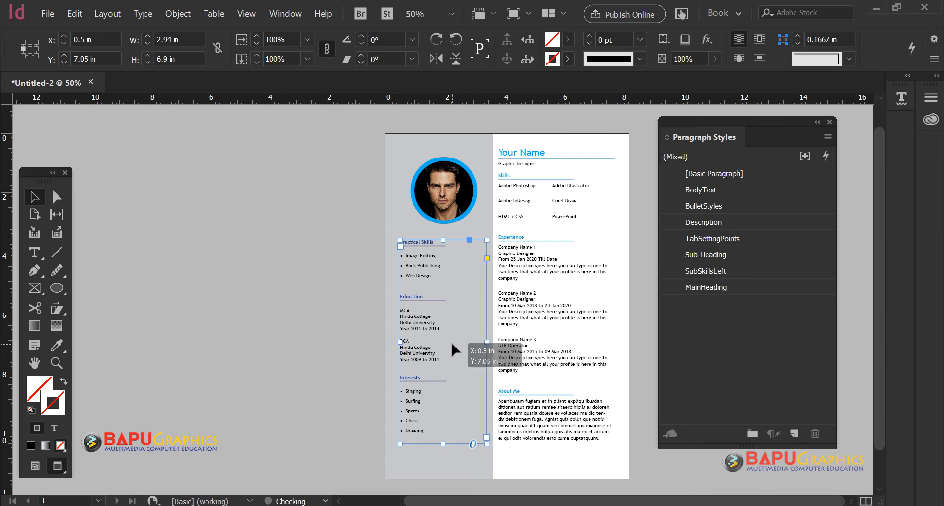
{"action": "key", "text": "Up"}
{"action": "key", "text": "Up"}
{"action": "key", "text": "Up"}
{"action": "key", "text": "Up"}
{"action": "key", "text": "Up"}
{"action": "key", "text": "Up"}
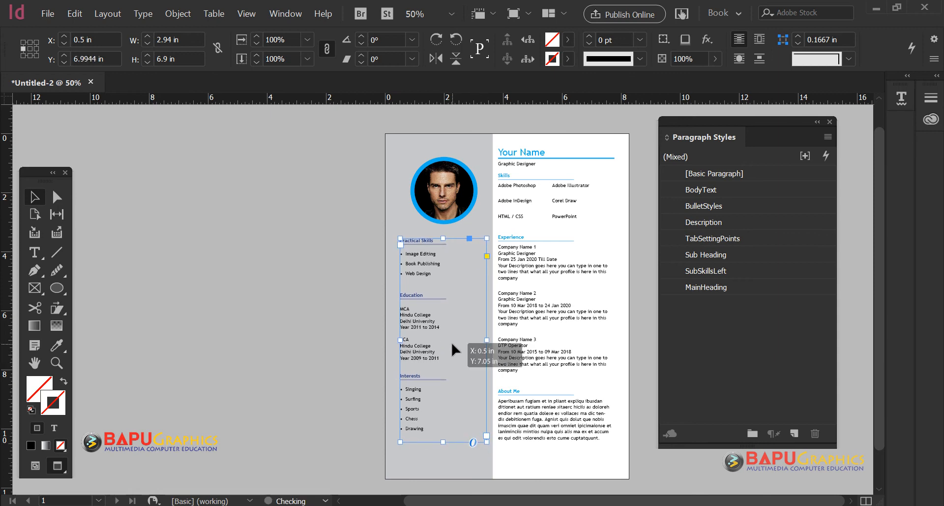
{"action": "key", "text": "Up"}
{"action": "left_click", "coordinate": [541, 240]}
{"action": "left_click", "coordinate": [240, 218]}
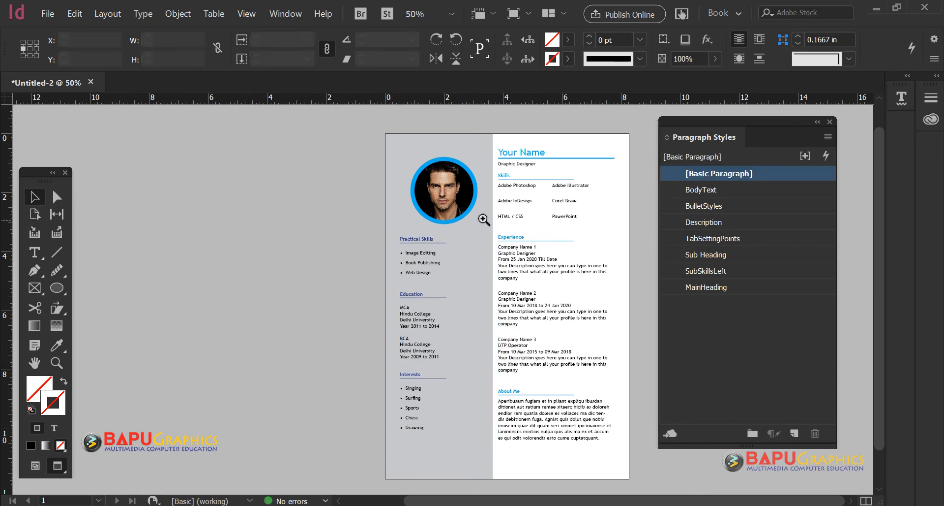
Return to Normal view and draw a thin rectangle about 1.575 in wide and 0.093 in high beneath "Adobe Photoshop"
{"action": "left_click", "coordinate": [486, 217], "text": "ctrl"}
{"action": "left_click_drag", "start_coordinate": [583, 297], "coordinate": [502, 267]}
{"action": "left_click", "coordinate": [489, 235], "text": "ctrl"}
{"action": "left_click_drag", "start_coordinate": [479, 326], "coordinate": [487, 221]}
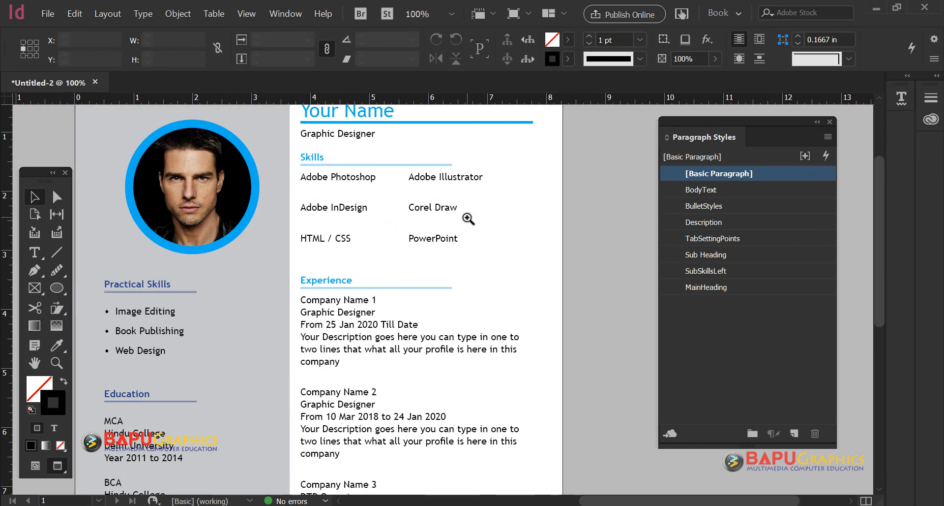
{"action": "left_click", "coordinate": [468, 219], "text": "ctrl"}
{"action": "left_click_drag", "start_coordinate": [401, 277], "coordinate": [386, 269]}
{"action": "key", "text": "w"}
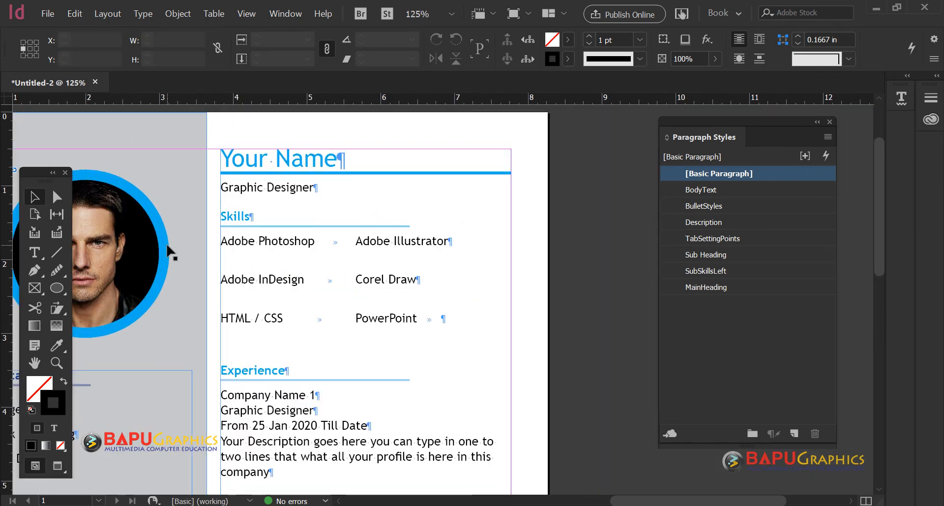
{"action": "left_click_drag", "start_coordinate": [61, 289], "coordinate": [115, 305]}
{"action": "mouse_move", "coordinate": [220, 253]}
{"action": "left_mouse_down"}
{"action": "mouse_move", "coordinate": [350, 260]}
{"action": "mouse_move", "coordinate": [336, 260]}
{"action": "left_mouse_up"}
{"action": "left_click", "coordinate": [35, 196]}
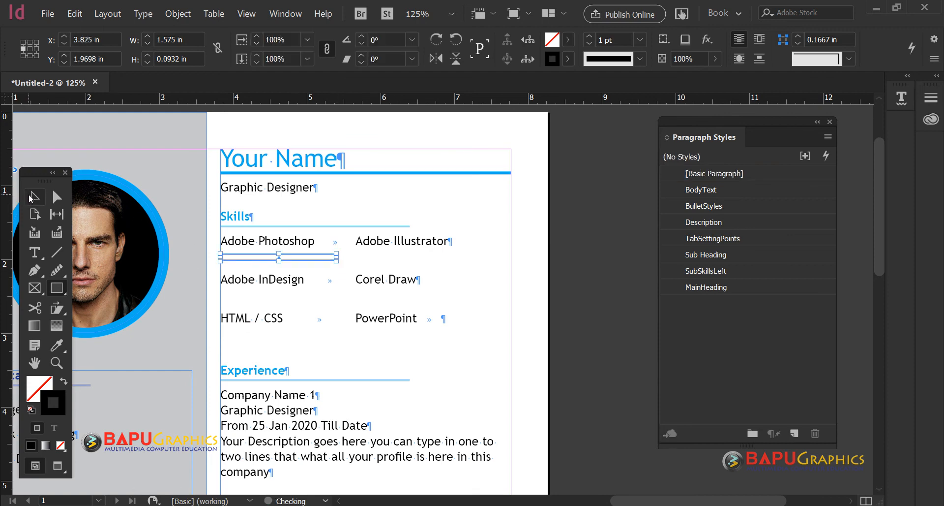
Give the skill bar a 0 pt stroke and fill it with the dark blue C=100 M=90 Y=10 K=0 swatch
{"action": "left_click", "coordinate": [639, 39]}
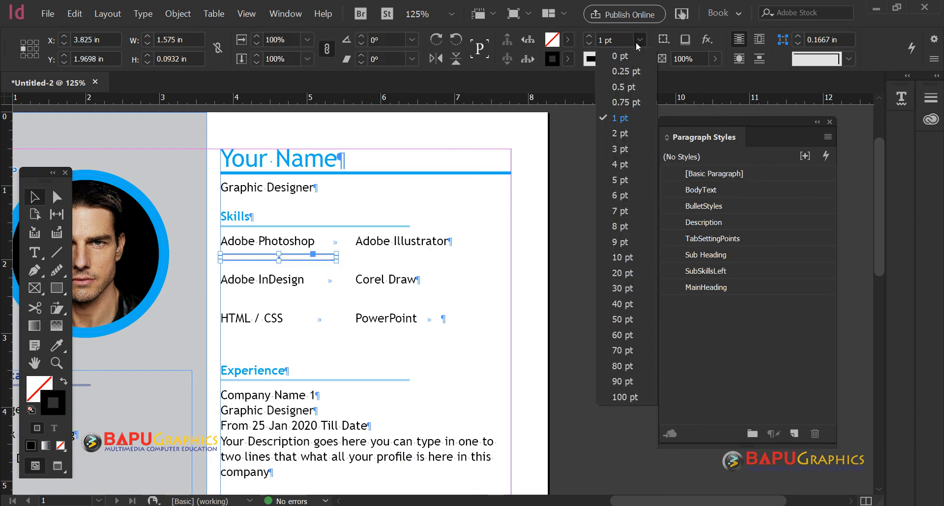
{"action": "left_click", "coordinate": [635, 56]}
{"action": "left_click", "coordinate": [568, 40]}
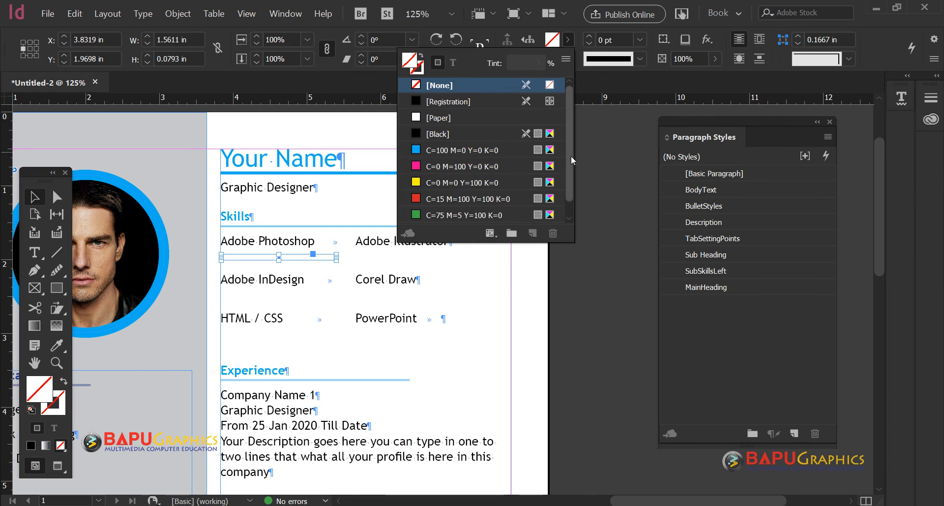
{"action": "scroll", "coordinate": [571, 155], "scroll_direction": "down", "scroll_amount": 1}
{"action": "left_click", "coordinate": [432, 216]}
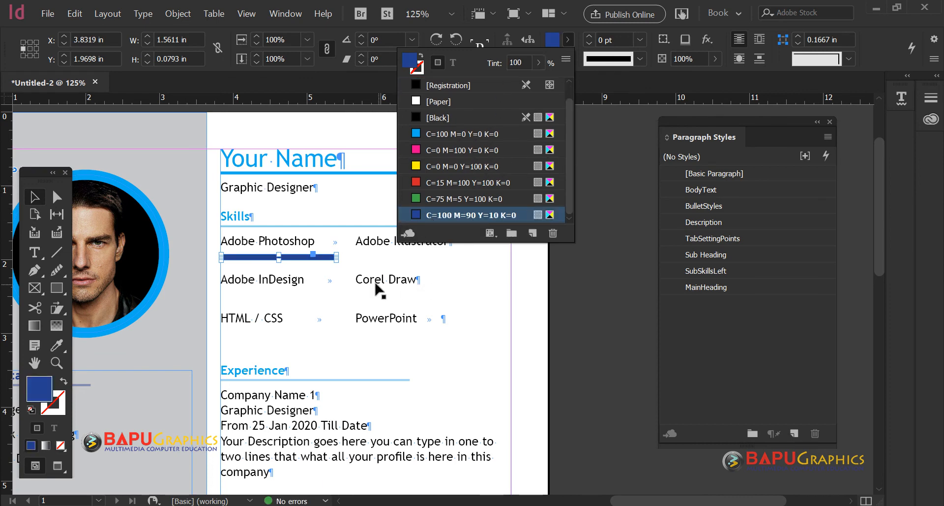
{"action": "left_click", "coordinate": [297, 263]}
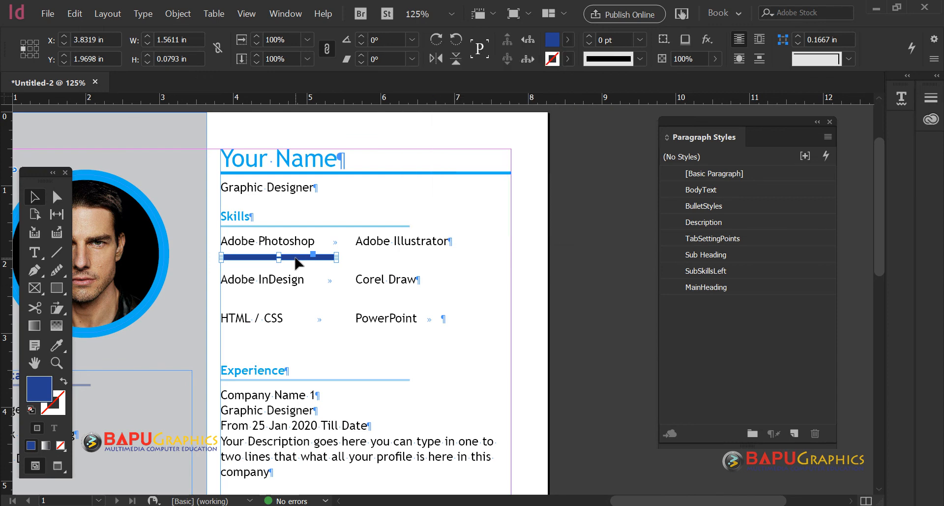
Paste a copy of the skill bar in place and fill it with the C=100 M=0 Y=0 K=0 swatch
{"action": "left_click", "coordinate": [75, 14]}
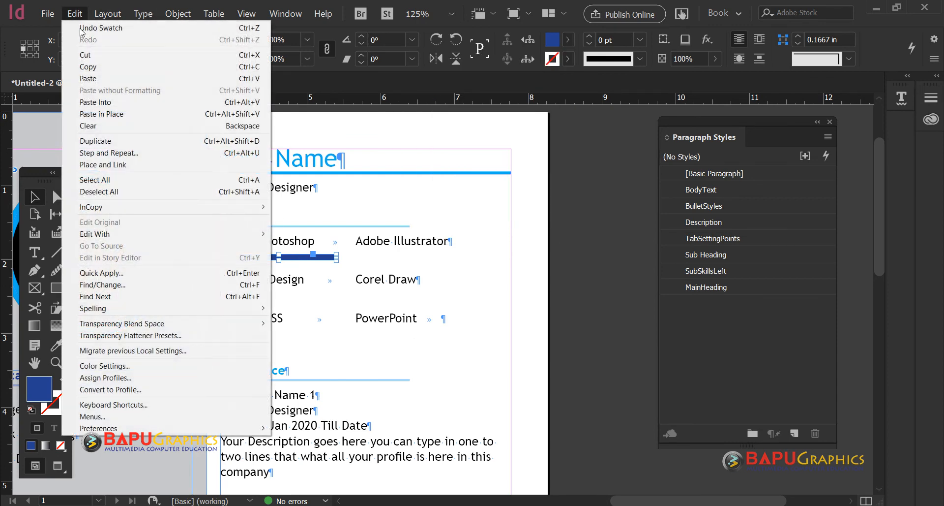
{"action": "left_click", "coordinate": [121, 118]}
{"action": "left_click", "coordinate": [568, 39]}
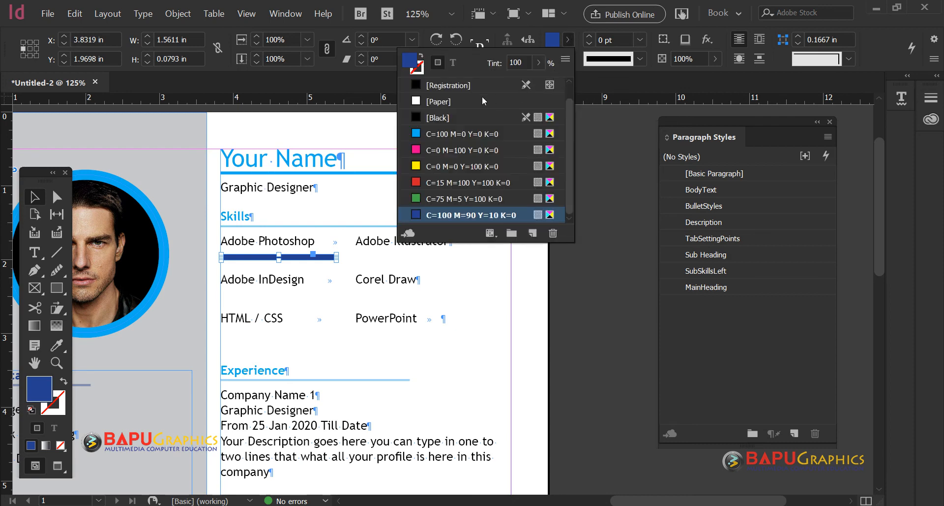
{"action": "left_click", "coordinate": [447, 133]}
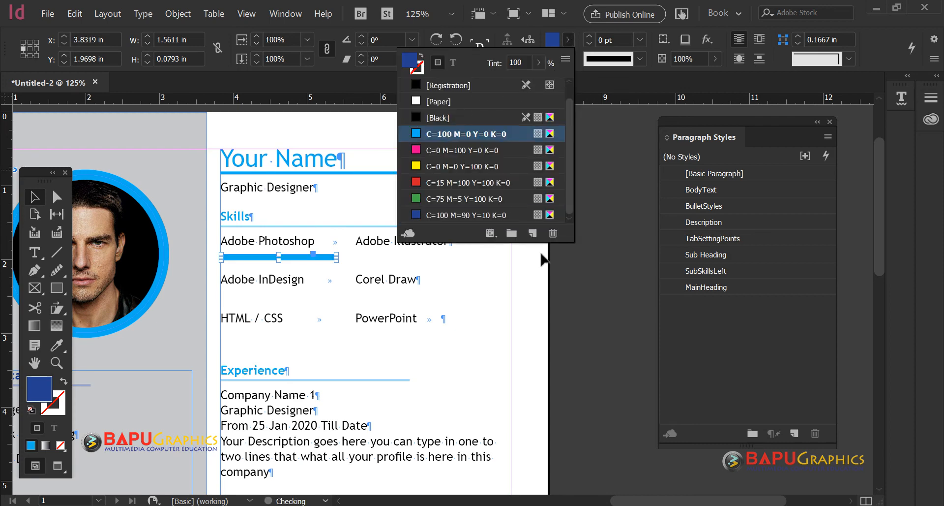
{"action": "left_click", "coordinate": [327, 255]}
Shorten the light-blue bar beneath "Adobe Photoshop" to about 1.35 in wide so the dark blue end shows
{"action": "left_click", "coordinate": [333, 256], "text": "ctrl"}
{"action": "left_click", "coordinate": [417, 307], "text": "ctrl"}
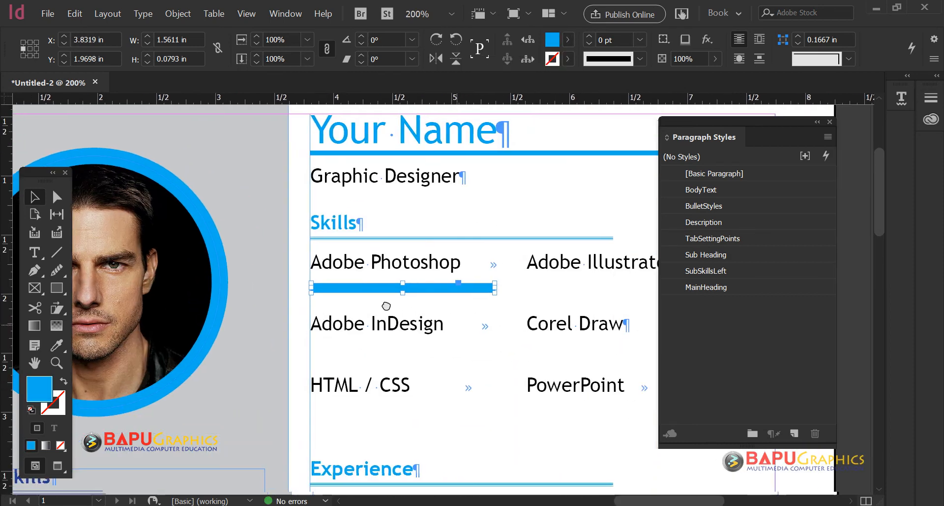
{"action": "left_click_drag", "start_coordinate": [492, 287], "coordinate": [469, 288]}
Copy the two-tone skill bar beneath Adobe Illustrator, Adobe InDesign, Corel Draw, HTML / CSS and PowerPoint
{"action": "left_click", "coordinate": [484, 290], "text": "shift"}
{"action": "left_click", "coordinate": [533, 303], "text": "ctrl+alt"}
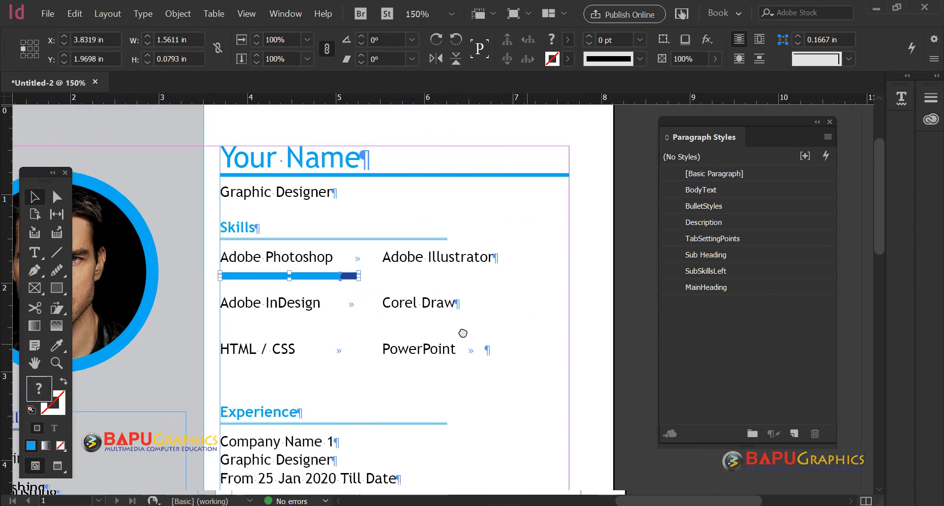
{"action": "left_click_drag", "start_coordinate": [311, 274], "coordinate": [473, 277]}
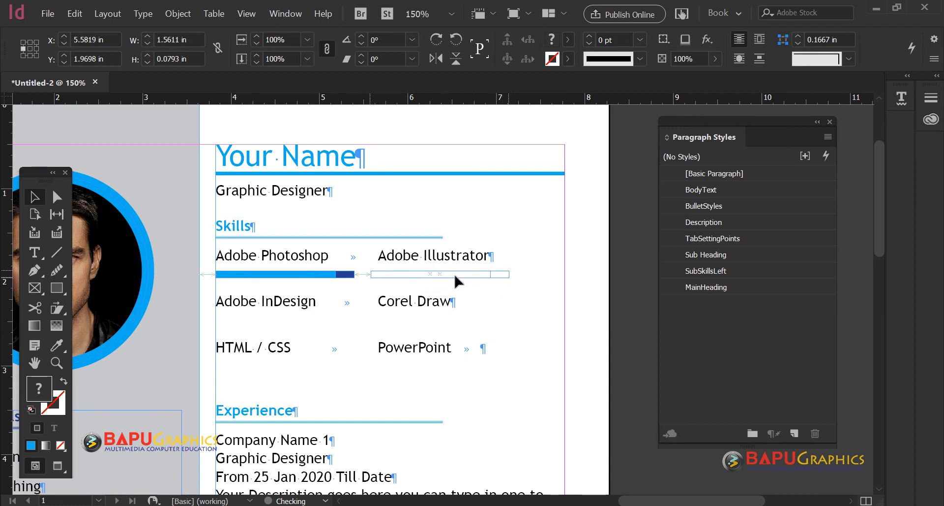
{"action": "left_click", "coordinate": [352, 274], "text": "shift"}
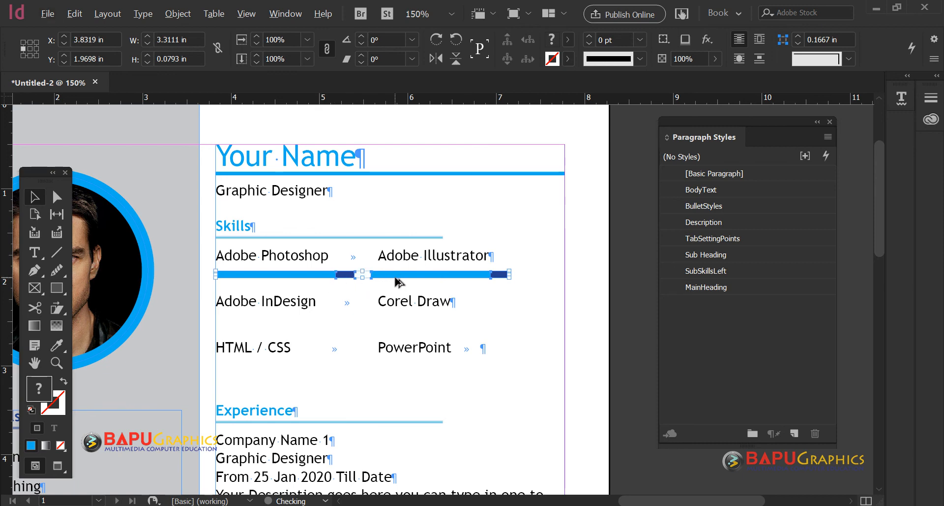
{"action": "left_click_drag", "start_coordinate": [396, 280], "coordinate": [397, 355]}
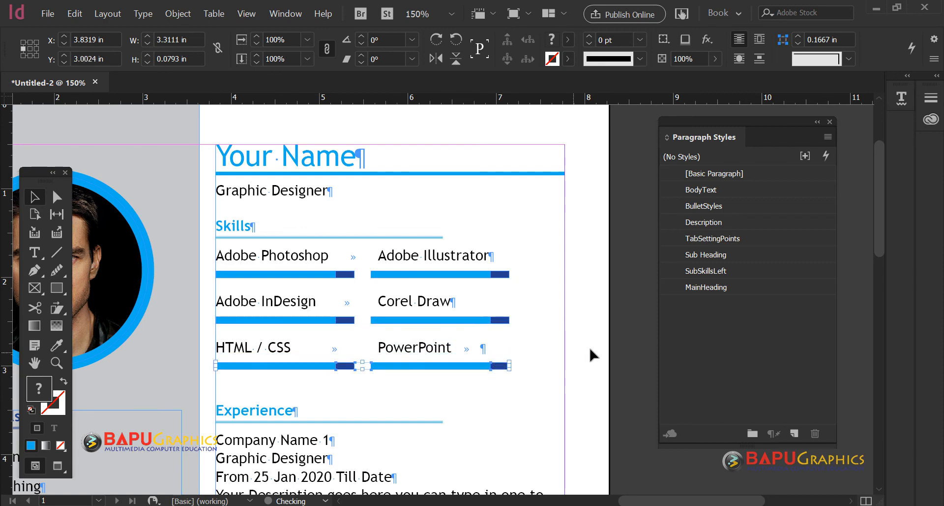
{"action": "left_click", "coordinate": [617, 349]}
Shorten the light-blue bars beneath "HTML / CSS" and "Adobe InDesign", making the InDesign one about 1.15 in wide
{"action": "left_click", "coordinate": [321, 365]}
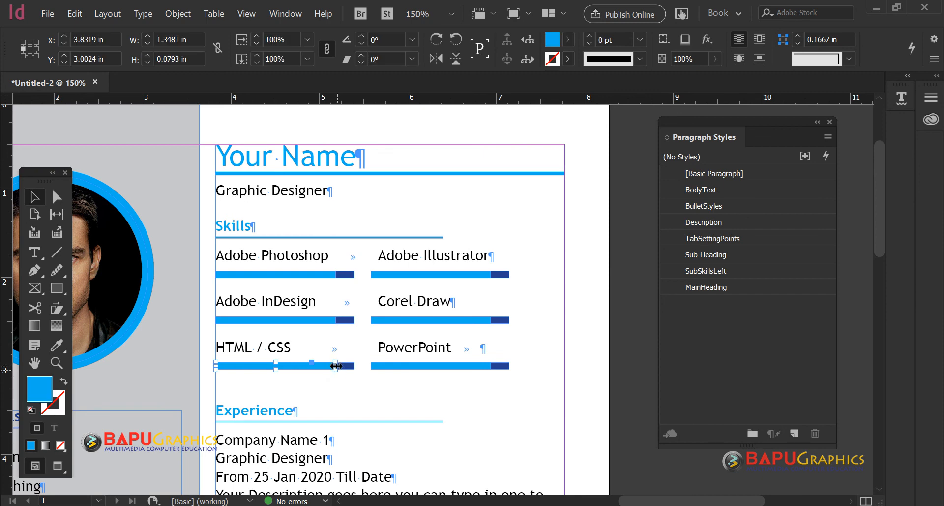
{"action": "left_click_drag", "start_coordinate": [336, 365], "coordinate": [307, 365]}
{"action": "left_click", "coordinate": [335, 320]}
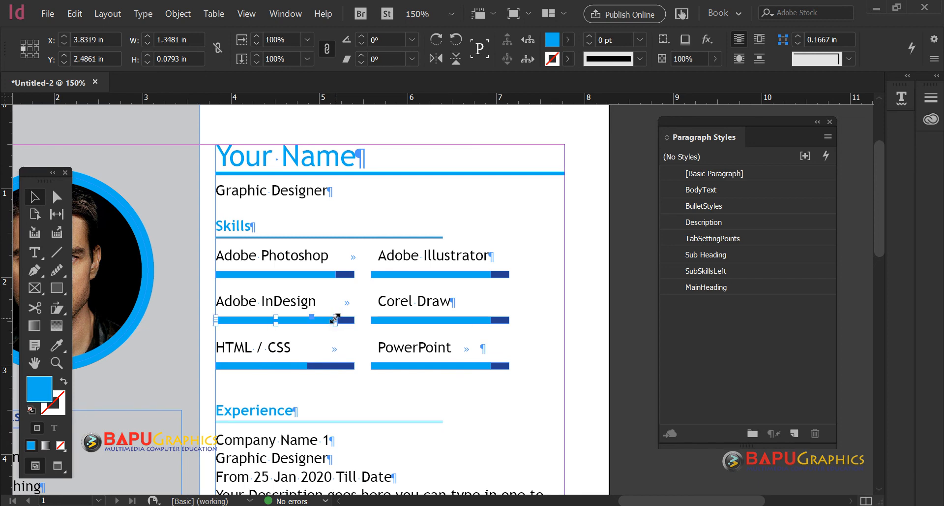
{"action": "key", "text": "ctrl+equal"}
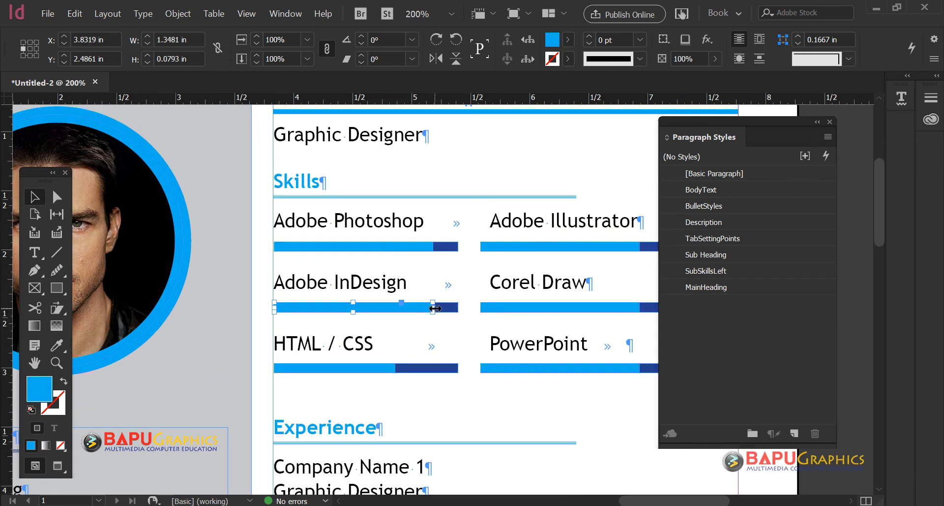
{"action": "left_click_drag", "start_coordinate": [432, 307], "coordinate": [409, 307]}
Extend the Adobe Illustrator light-blue bar to full length, shorten Corel Draw's to under half, and PowerPoint's to about 1 in
{"action": "left_click_drag", "start_coordinate": [525, 329], "coordinate": [379, 340]}
{"action": "left_click", "coordinate": [460, 256]}
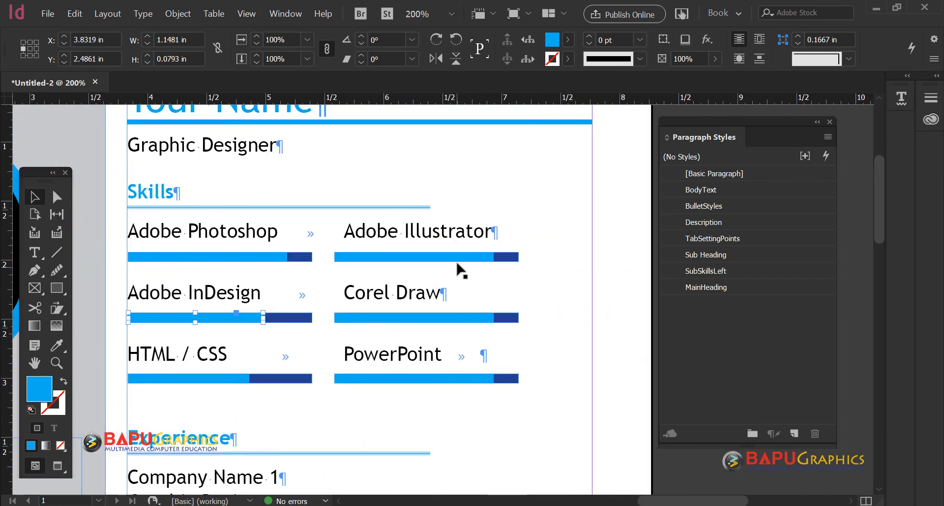
{"action": "left_click_drag", "start_coordinate": [493, 254], "coordinate": [519, 255]}
{"action": "left_click", "coordinate": [485, 318]}
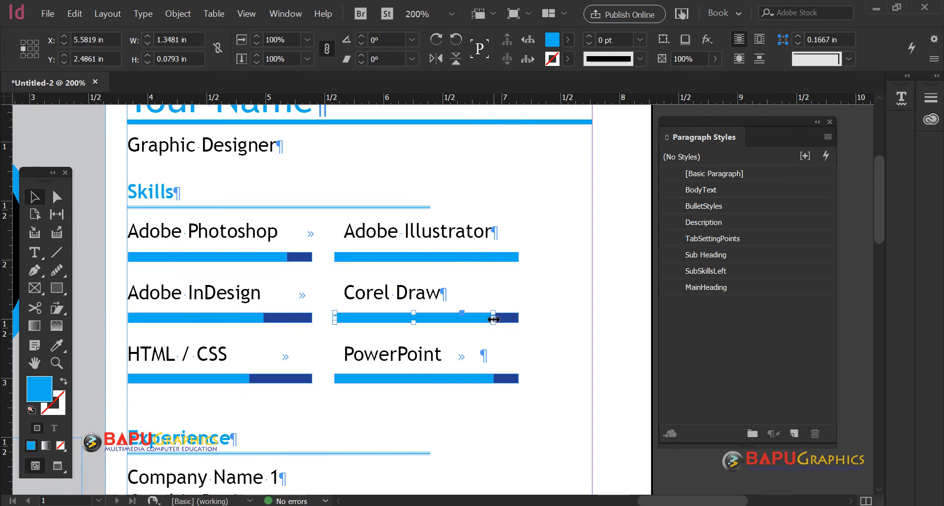
{"action": "left_click_drag", "start_coordinate": [493, 318], "coordinate": [405, 318]}
{"action": "left_click", "coordinate": [466, 378]}
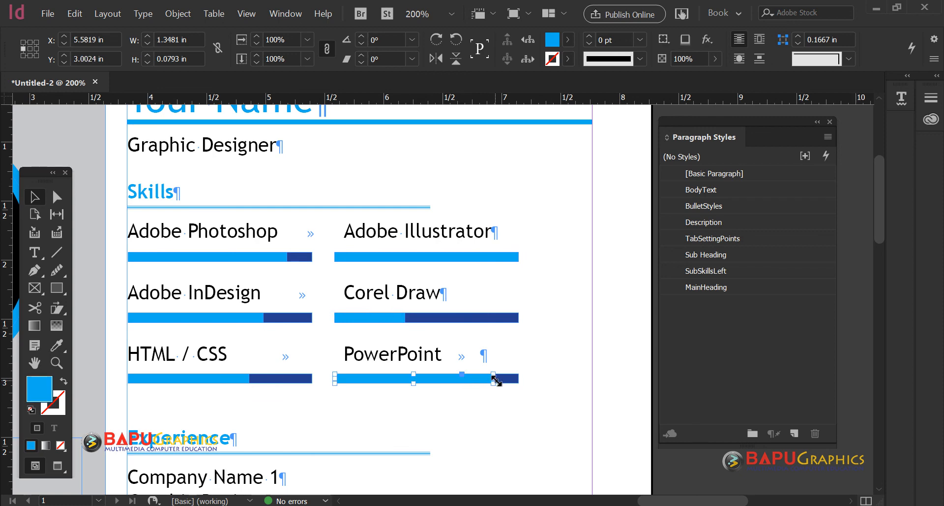
{"action": "left_click_drag", "start_coordinate": [494, 379], "coordinate": [452, 379]}
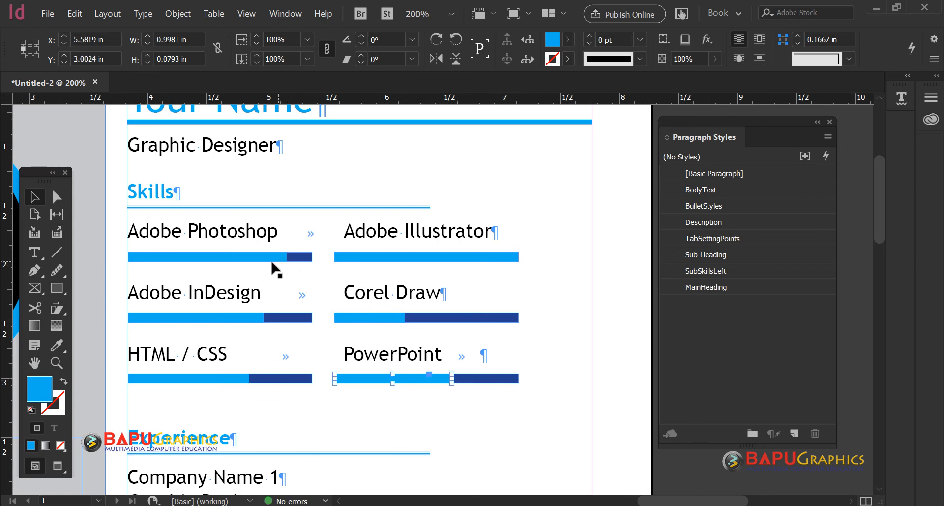
Examine the complete resume page from the name and skill bars down to the Interests and About Me sections with nothing selected
{"action": "left_click_drag", "start_coordinate": [431, 336], "coordinate": [431, 310]}
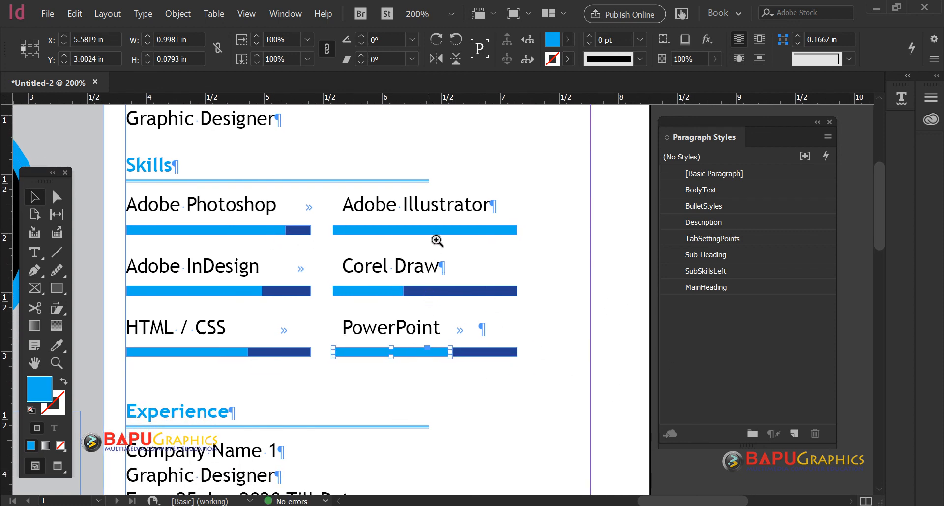
{"action": "left_click", "coordinate": [436, 240], "text": "ctrl+alt"}
{"action": "left_click", "coordinate": [438, 238], "text": "ctrl+alt"}
{"action": "left_click_drag", "start_coordinate": [397, 353], "coordinate": [432, 277]}
{"action": "left_click", "coordinate": [455, 261], "text": "ctrl+alt"}
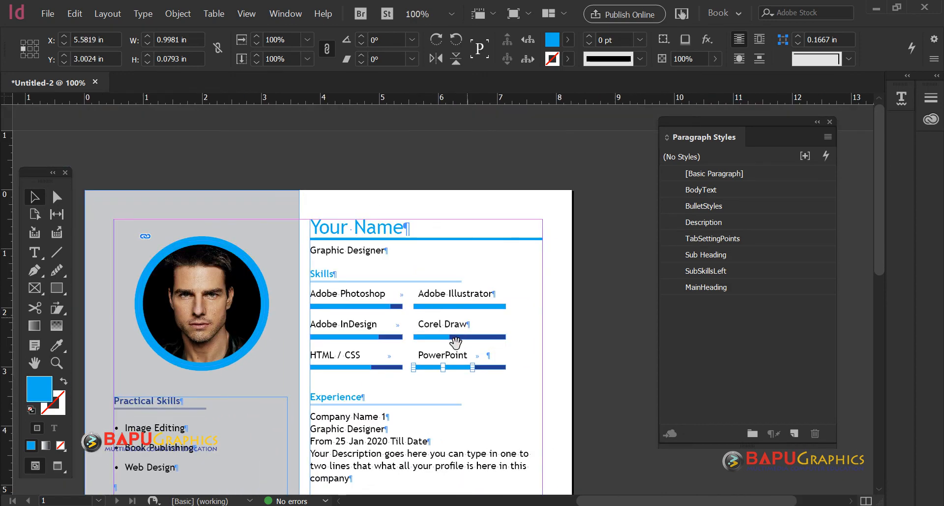
{"action": "left_click_drag", "start_coordinate": [455, 343], "coordinate": [513, 250]}
{"action": "left_click_drag", "start_coordinate": [434, 318], "coordinate": [443, 319]}
{"action": "left_click", "coordinate": [471, 285], "text": "ctrl+alt"}
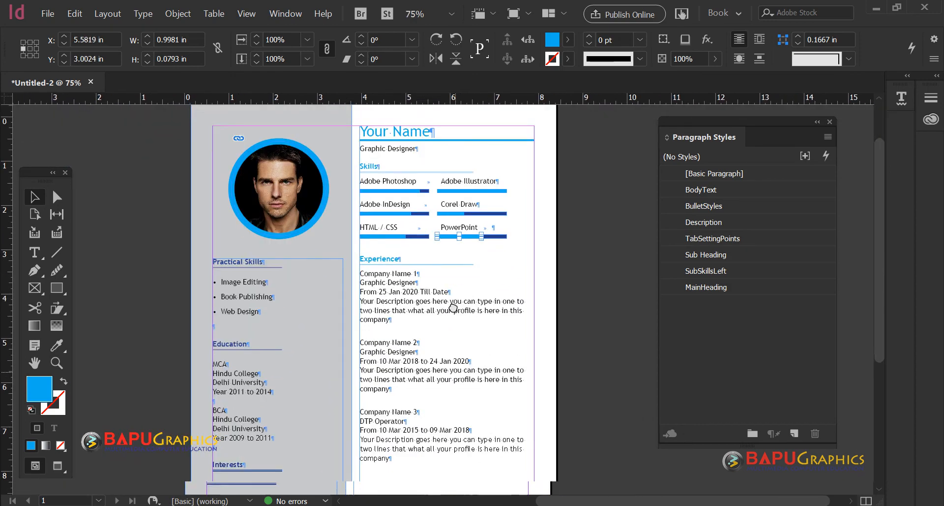
{"action": "left_click", "coordinate": [431, 330], "text": "ctrl+alt"}
{"action": "left_click", "coordinate": [519, 282], "text": "ctrl"}
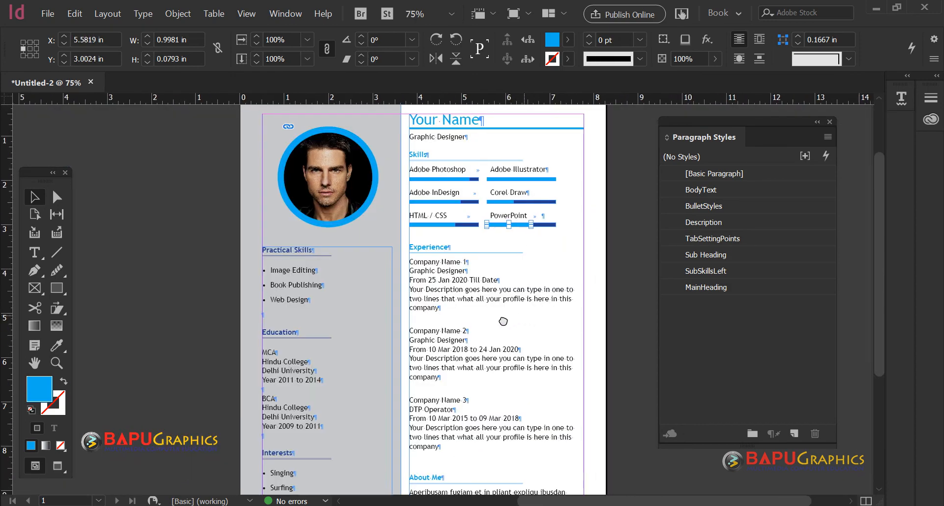
{"action": "left_click_drag", "start_coordinate": [523, 310], "coordinate": [501, 315]}
{"action": "left_click", "coordinate": [630, 193]}
{"action": "left_click_drag", "start_coordinate": [689, 120], "coordinate": [780, 152]}
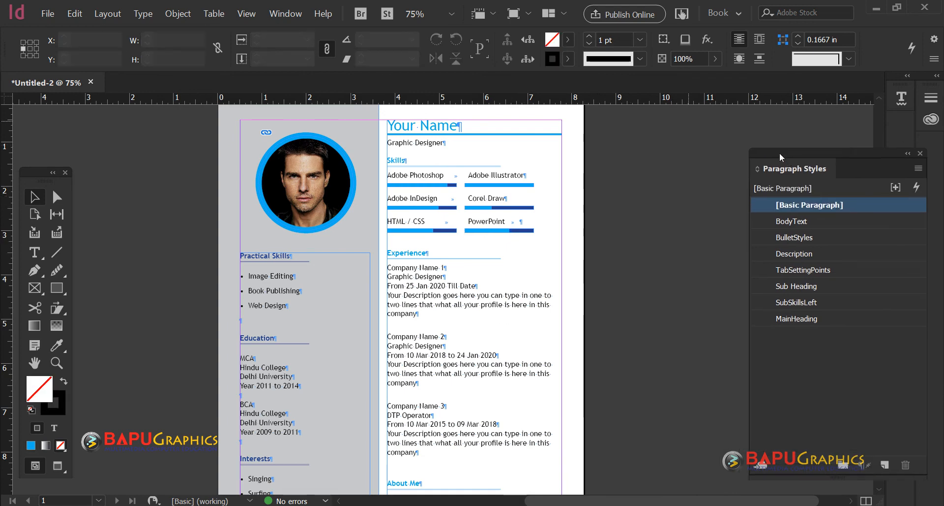
{"action": "scroll", "coordinate": [590, 234], "scroll_direction": "up", "scroll_amount": 3}
{"action": "scroll", "coordinate": [590, 235], "scroll_direction": "down", "scroll_amount": 2}
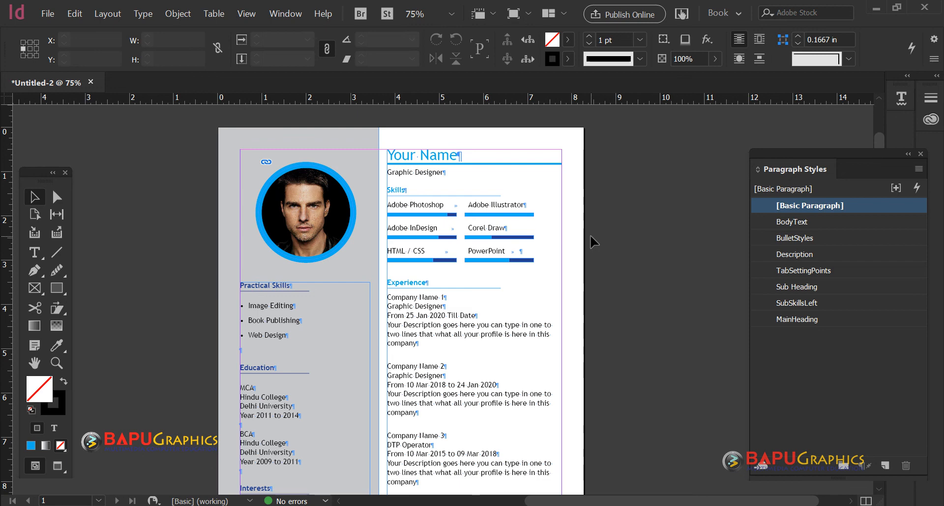
{"action": "scroll", "coordinate": [590, 234], "scroll_direction": "down", "scroll_amount": 2}
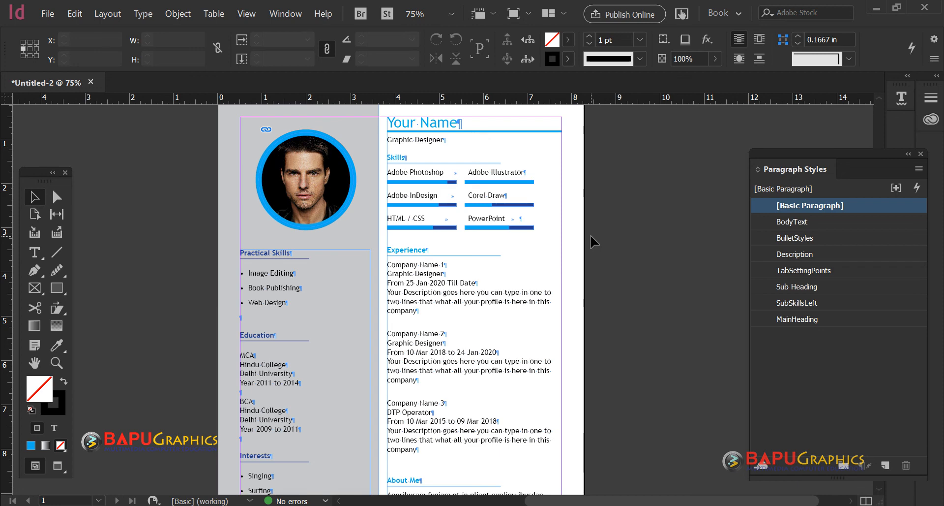
{"action": "scroll", "coordinate": [590, 234], "scroll_direction": "down", "scroll_amount": 3}
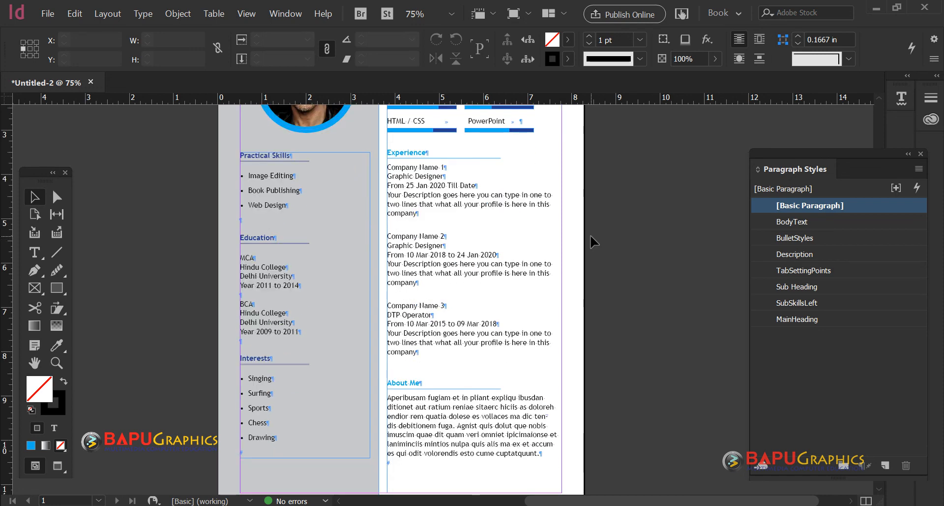
{"action": "scroll", "coordinate": [590, 234], "scroll_direction": "up", "scroll_amount": 4}
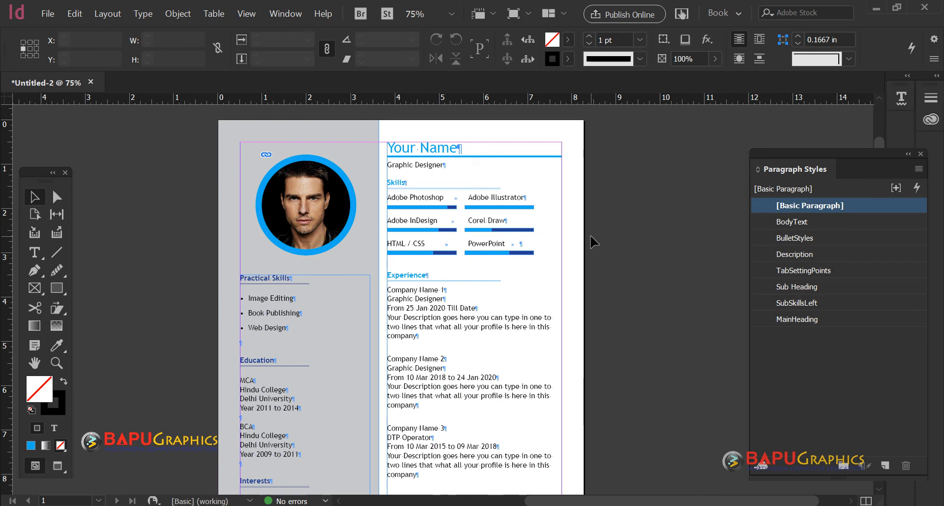
{"action": "scroll", "coordinate": [590, 234], "scroll_direction": "down", "scroll_amount": 2}
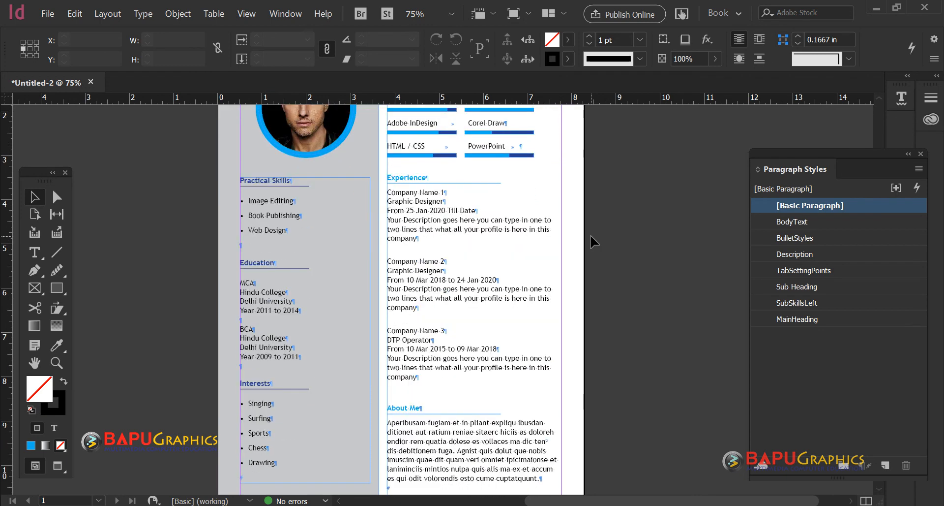
{"action": "scroll", "coordinate": [590, 234], "scroll_direction": "up", "scroll_amount": 1}
{"action": "scroll", "coordinate": [591, 234], "scroll_direction": "up", "scroll_amount": 1}
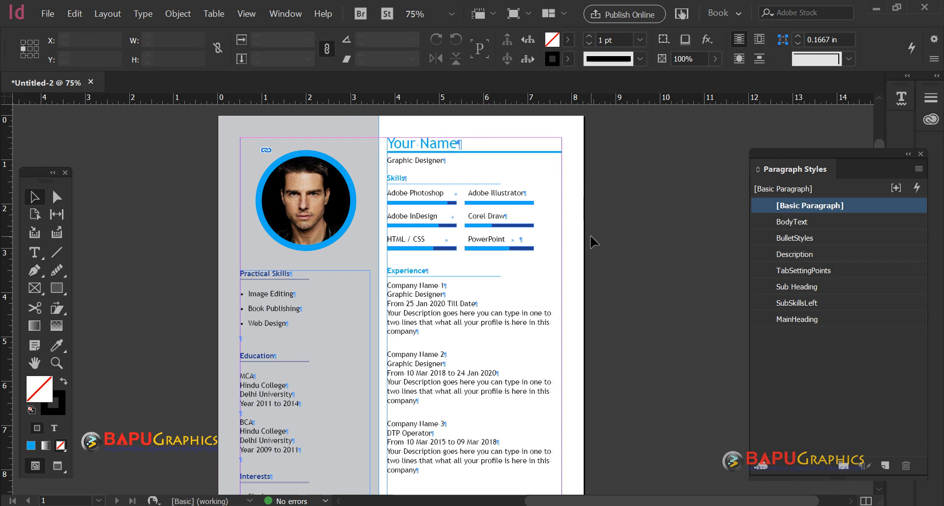
Preview the resume without guides, frame edges and hidden characters, showing the whole page at 50%
{"action": "key", "text": "w"}
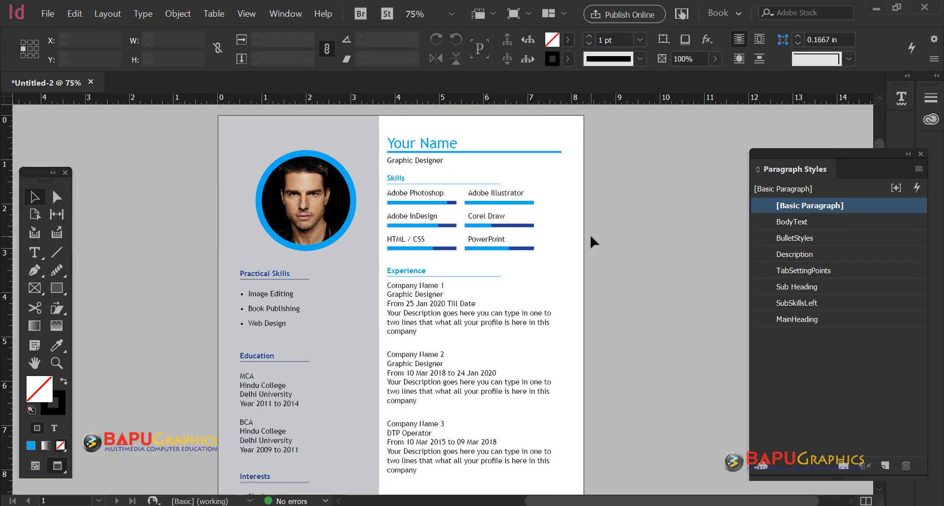
{"action": "left_click_drag", "start_coordinate": [446, 313], "coordinate": [456, 273]}
{"action": "left_click", "coordinate": [538, 240], "text": "ctrl+alt"}
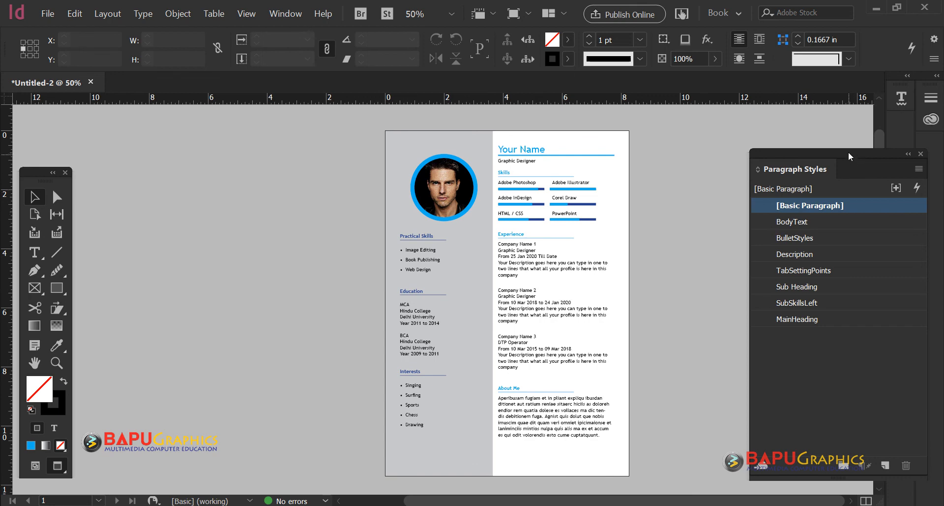
Examine the Description paragraph style's settings for character formats, spacing, tabs, rules, bullets, color, underline and strikethrough
{"action": "left_click_drag", "start_coordinate": [842, 153], "coordinate": [736, 130]}
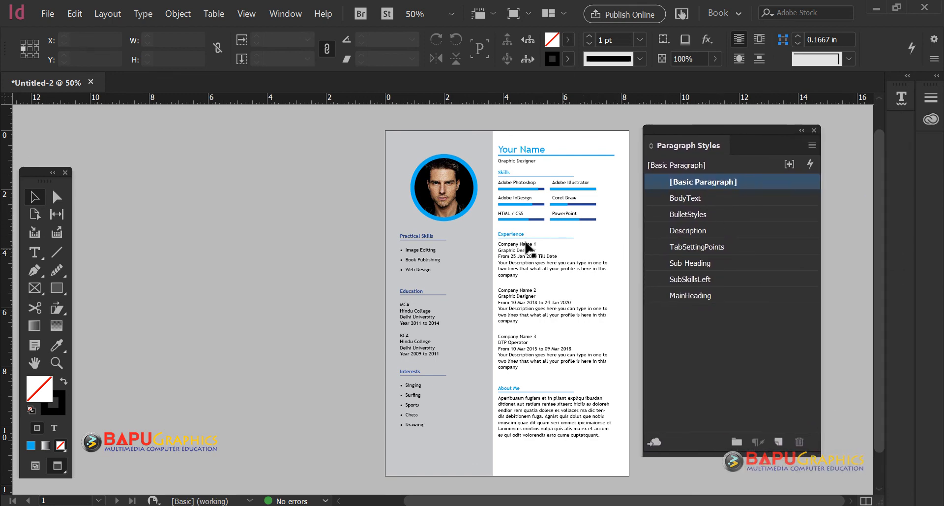
{"action": "left_click", "coordinate": [530, 262]}
{"action": "left_click", "coordinate": [736, 231]}
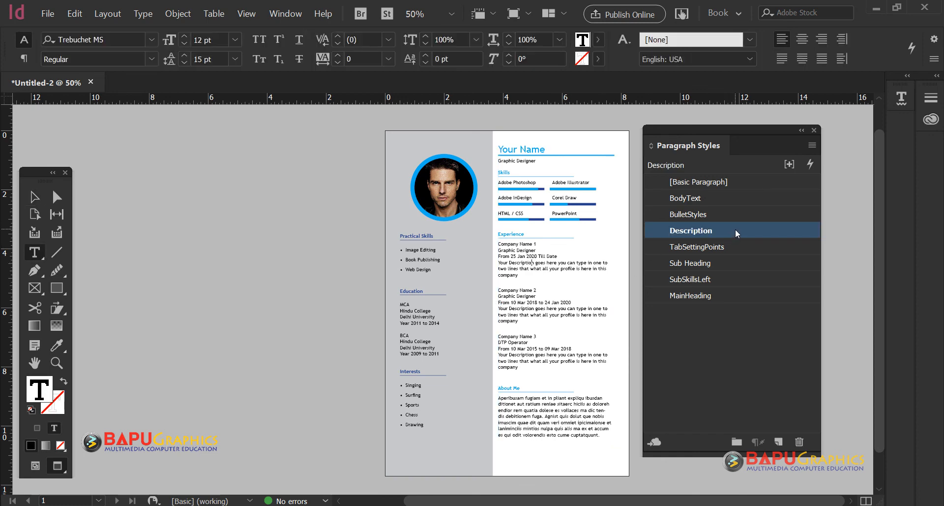
{"action": "double_click", "coordinate": [736, 229]}
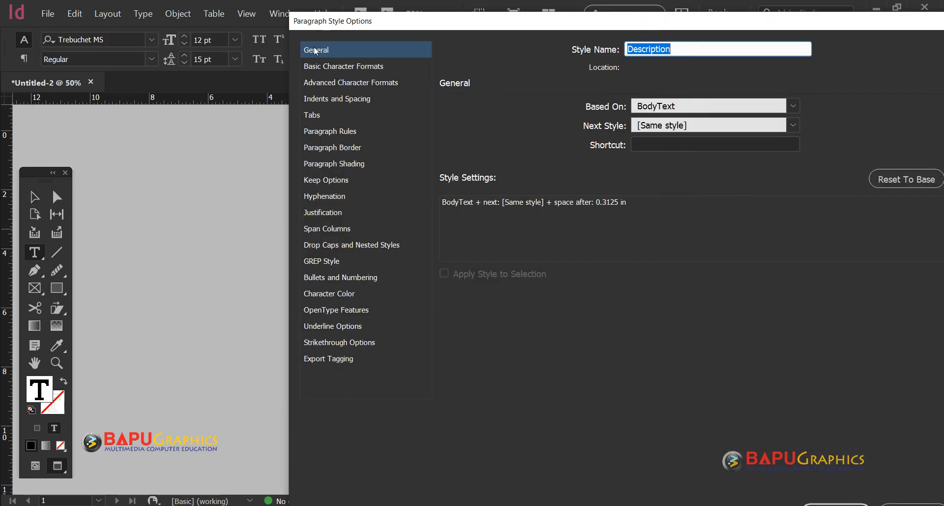
{"action": "left_click", "coordinate": [334, 69]}
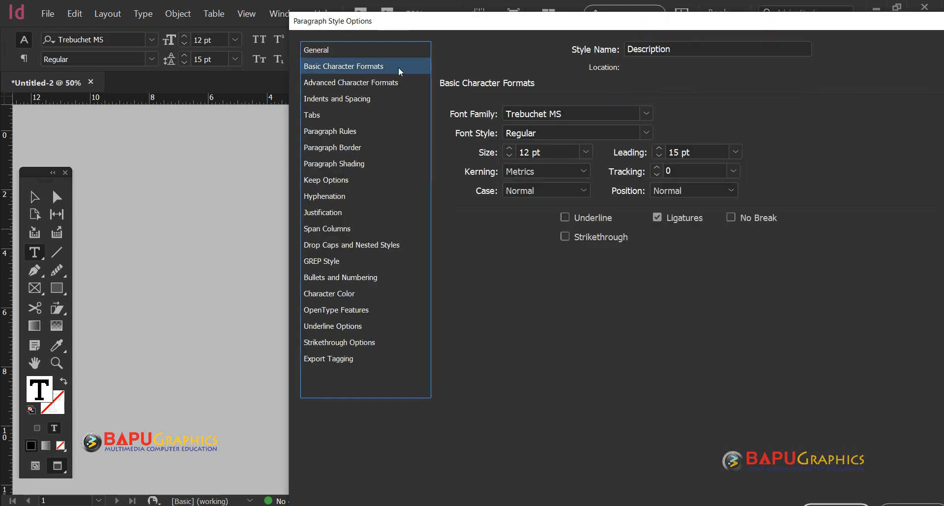
{"action": "left_click", "coordinate": [357, 98]}
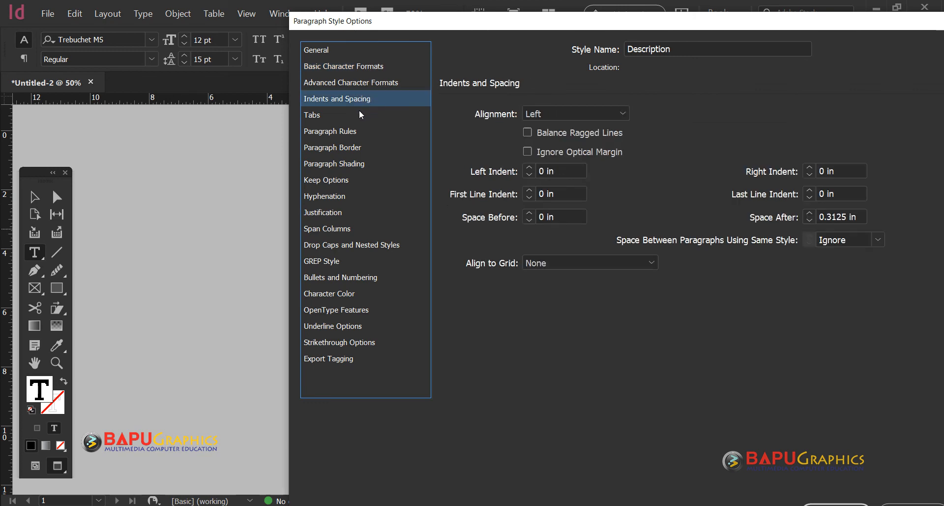
{"action": "left_click", "coordinate": [344, 113]}
{"action": "left_click", "coordinate": [357, 132]}
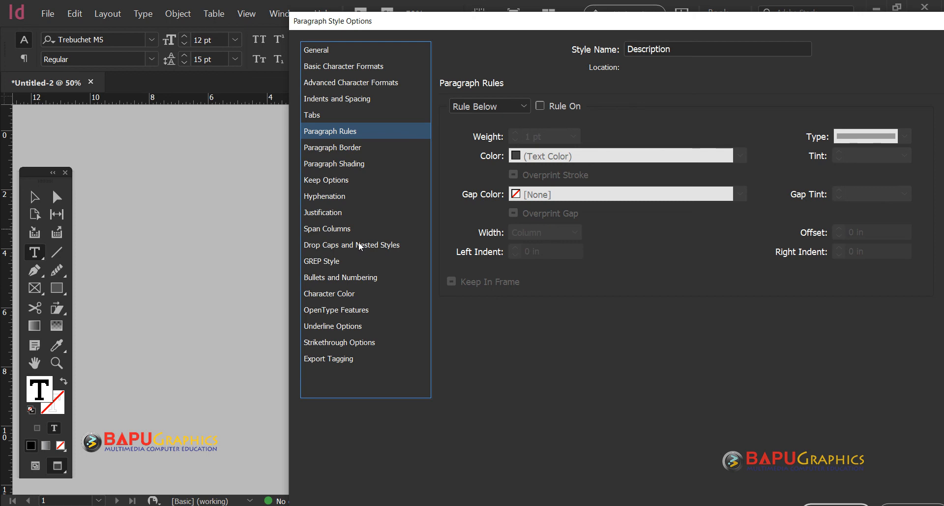
{"action": "left_click", "coordinate": [347, 277]}
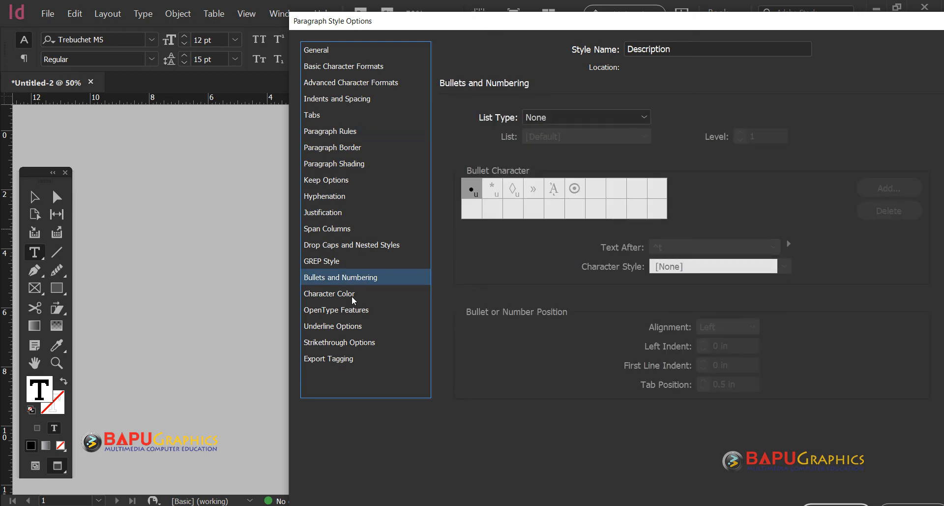
{"action": "left_click", "coordinate": [352, 295]}
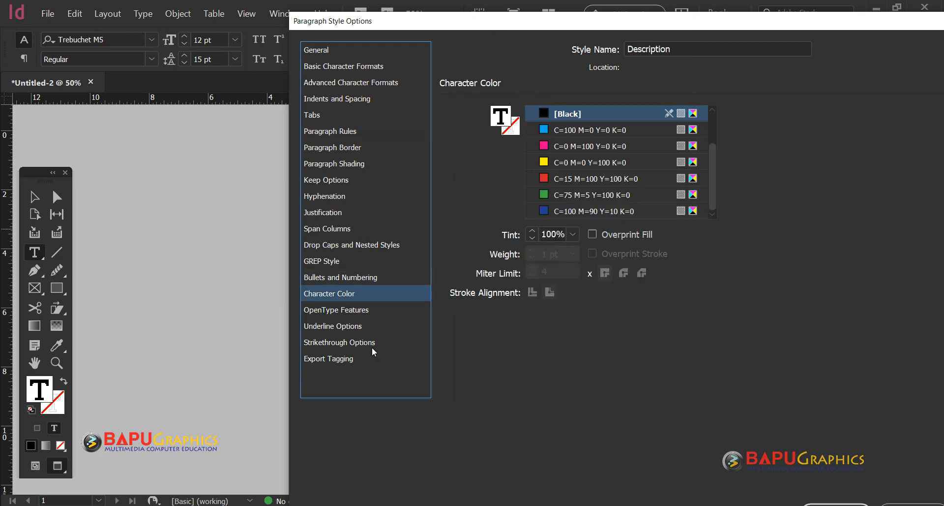
{"action": "left_click", "coordinate": [347, 328]}
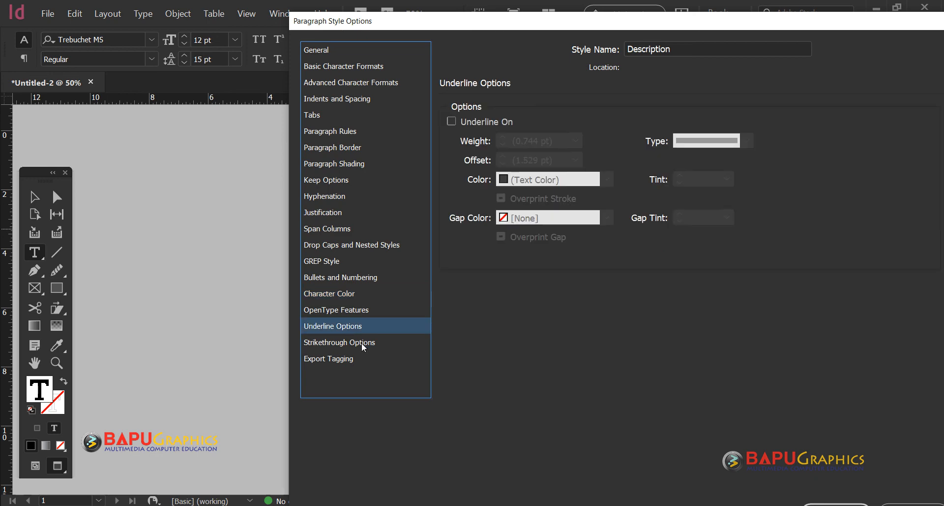
{"action": "left_click", "coordinate": [361, 343]}
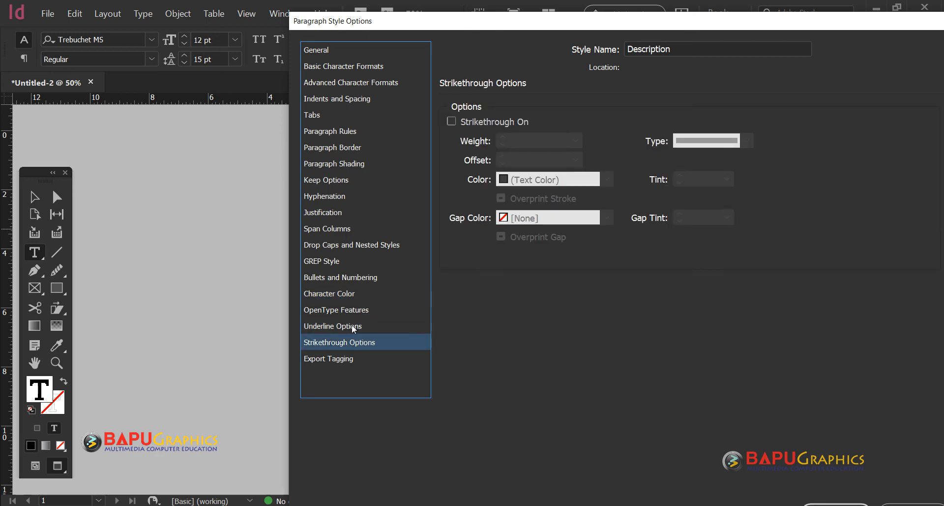
{"action": "left_click_drag", "start_coordinate": [478, 29], "coordinate": [299, 18]}
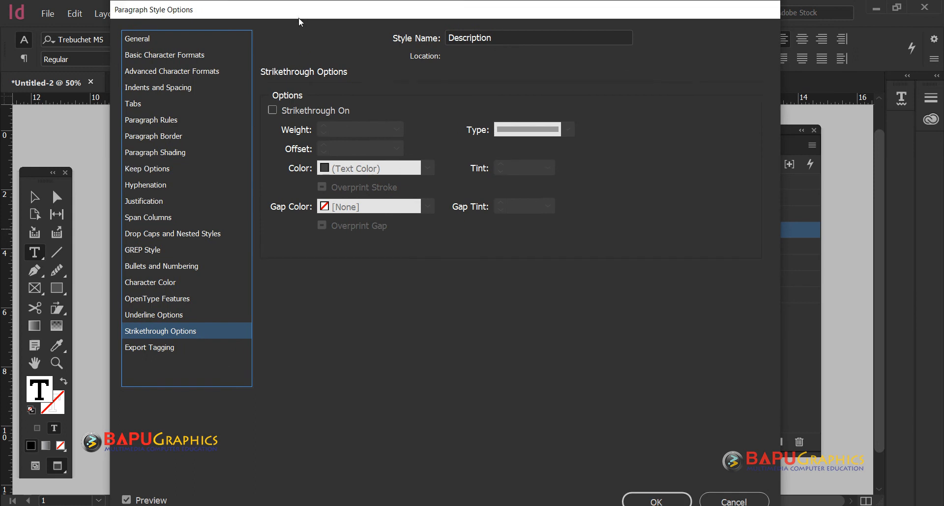
{"action": "left_click", "coordinate": [657, 499]}
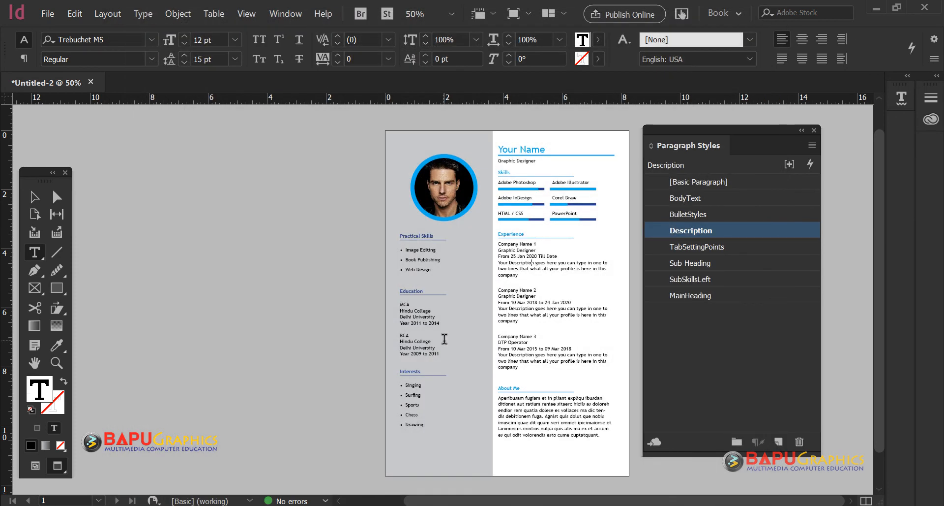
{"action": "key", "text": "F12"}
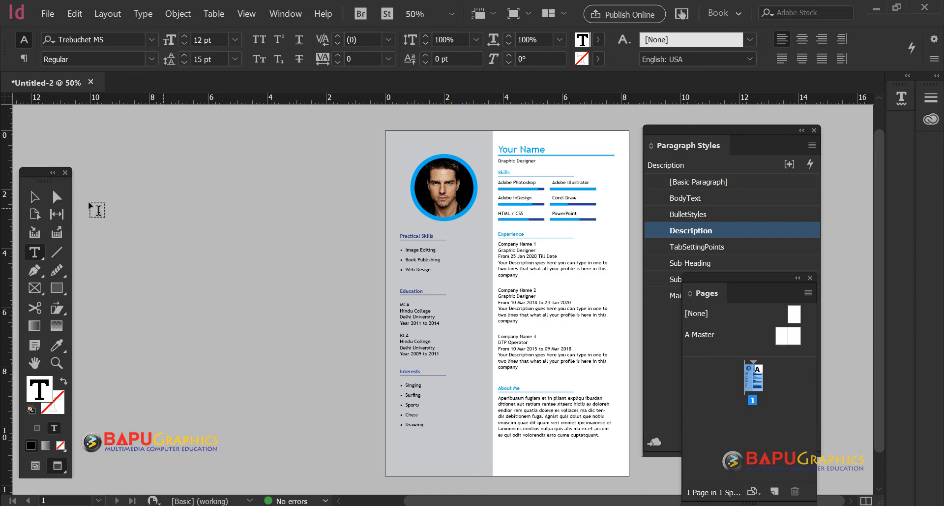
{"action": "key", "text": "Escape"}
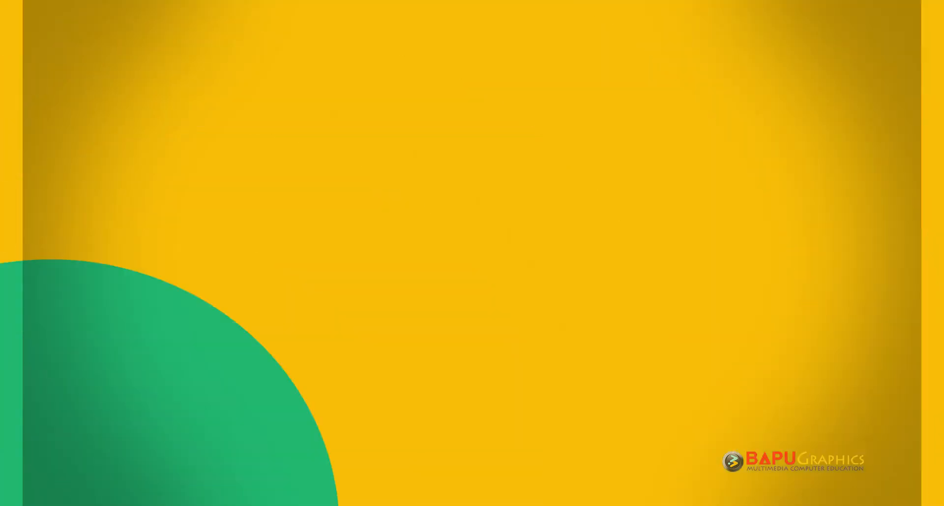